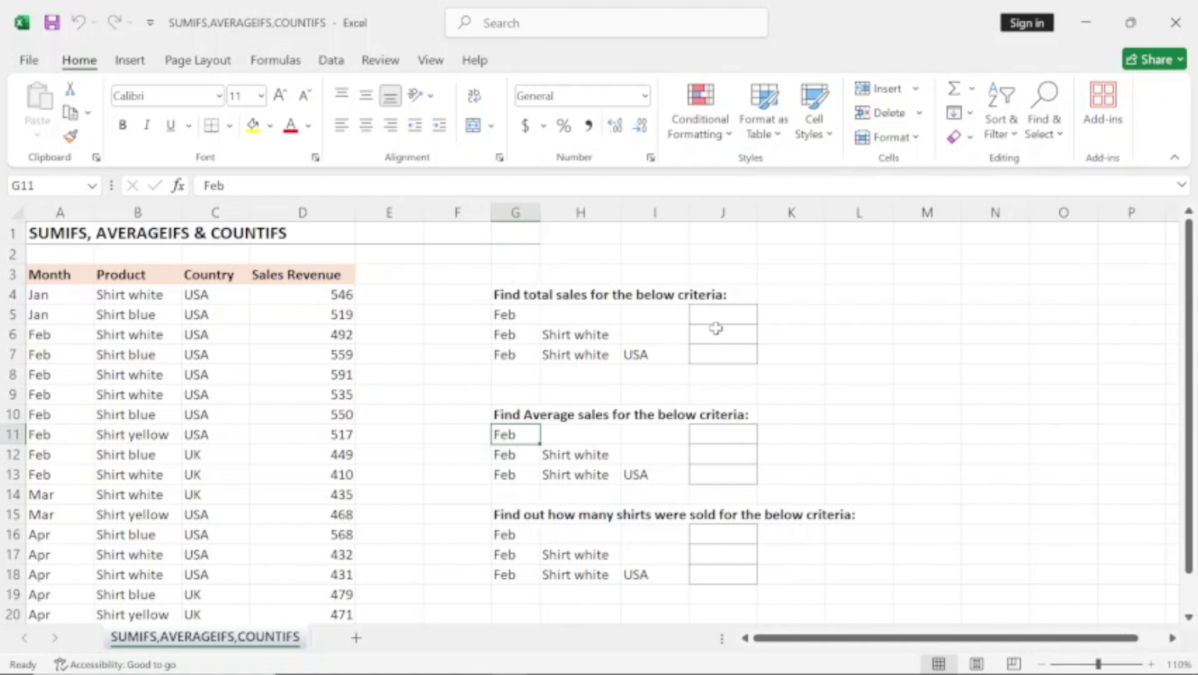
Start a SUMIFS formula in cell J5 with the sales revenue range D4:D22 as its sum range.
left_click(730, 317)
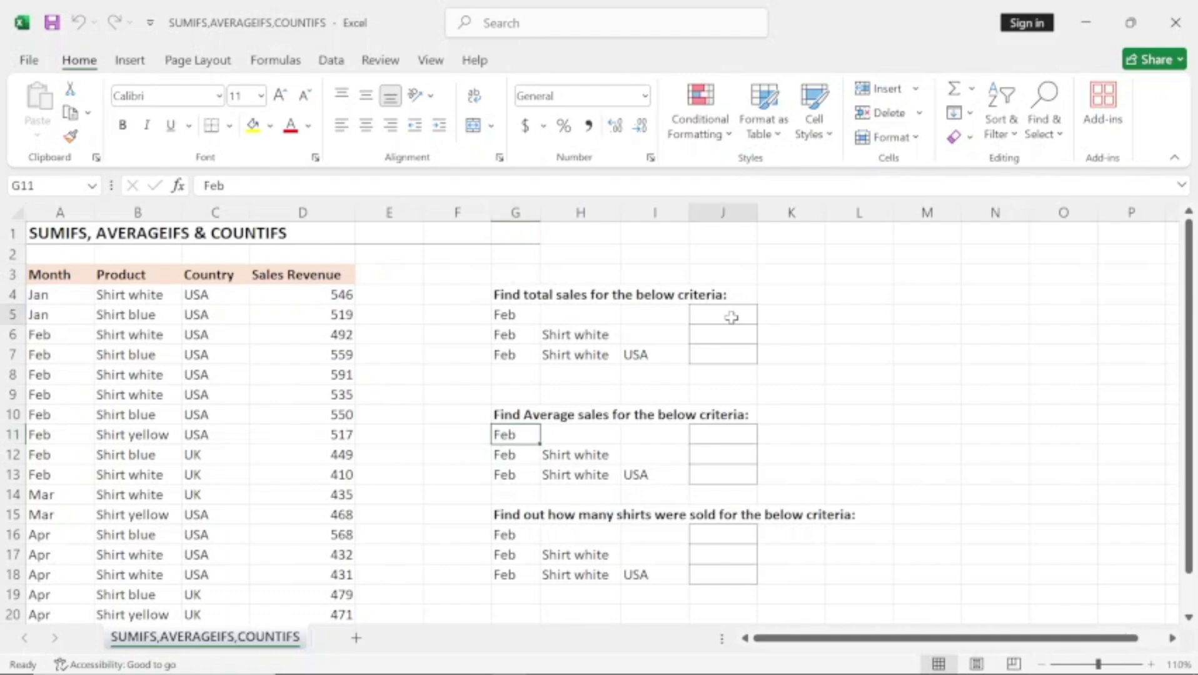
type("=")
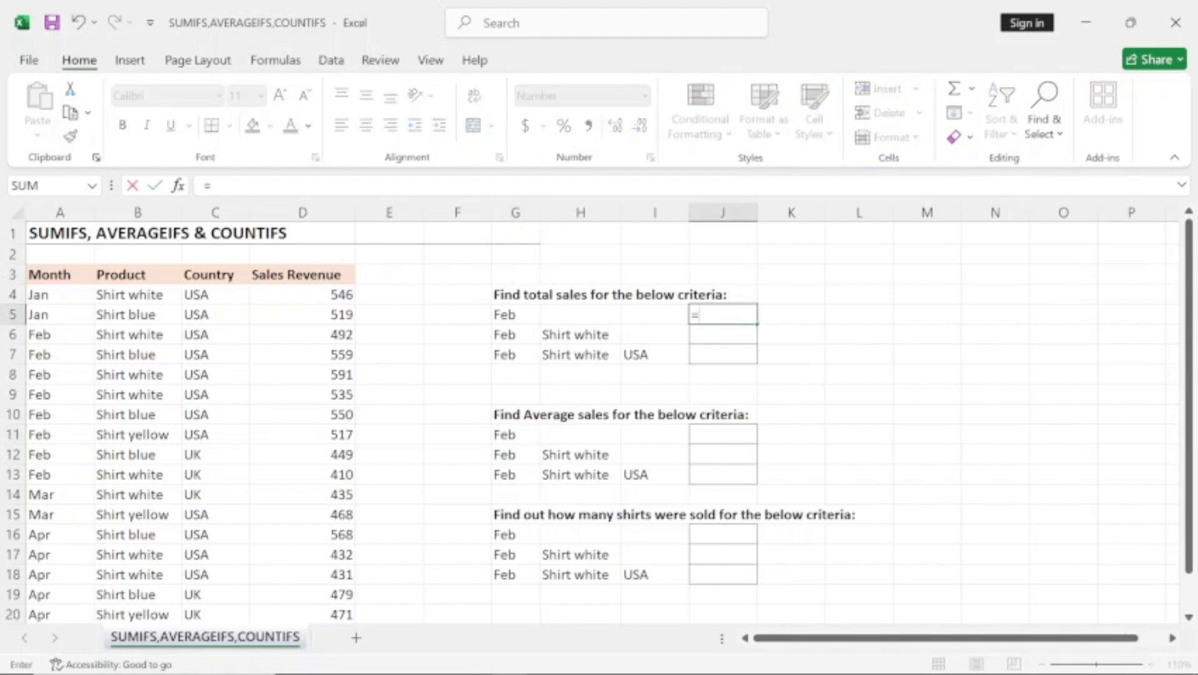
type("sum")
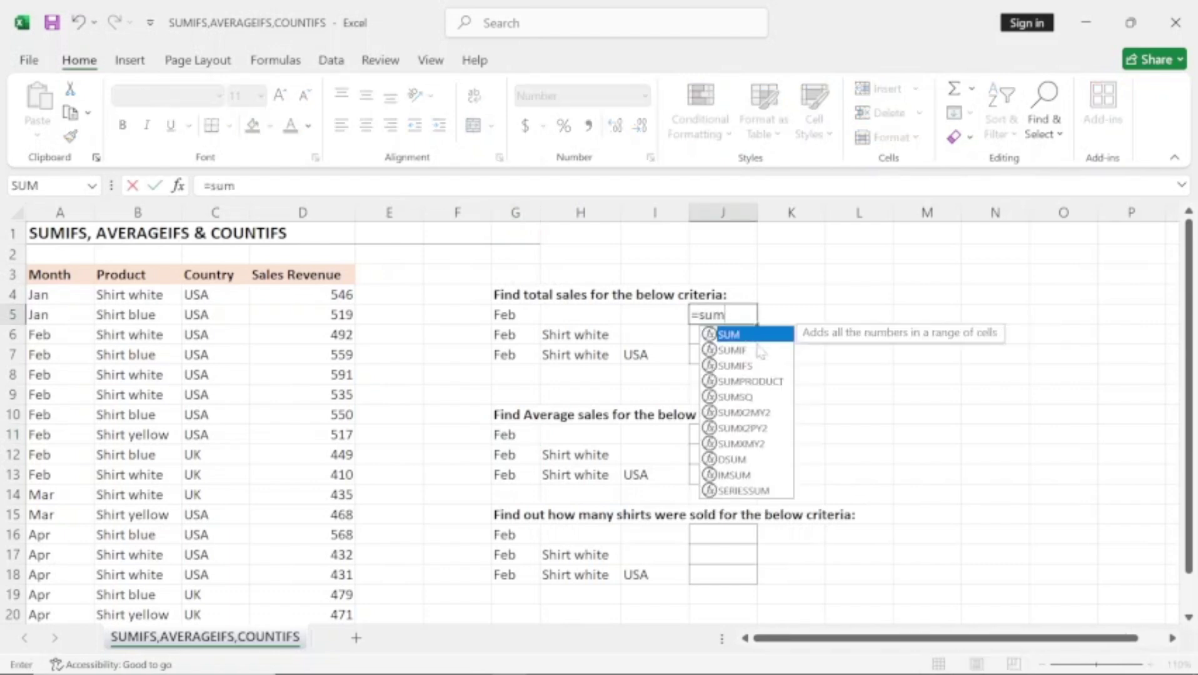
double_click(746, 364)
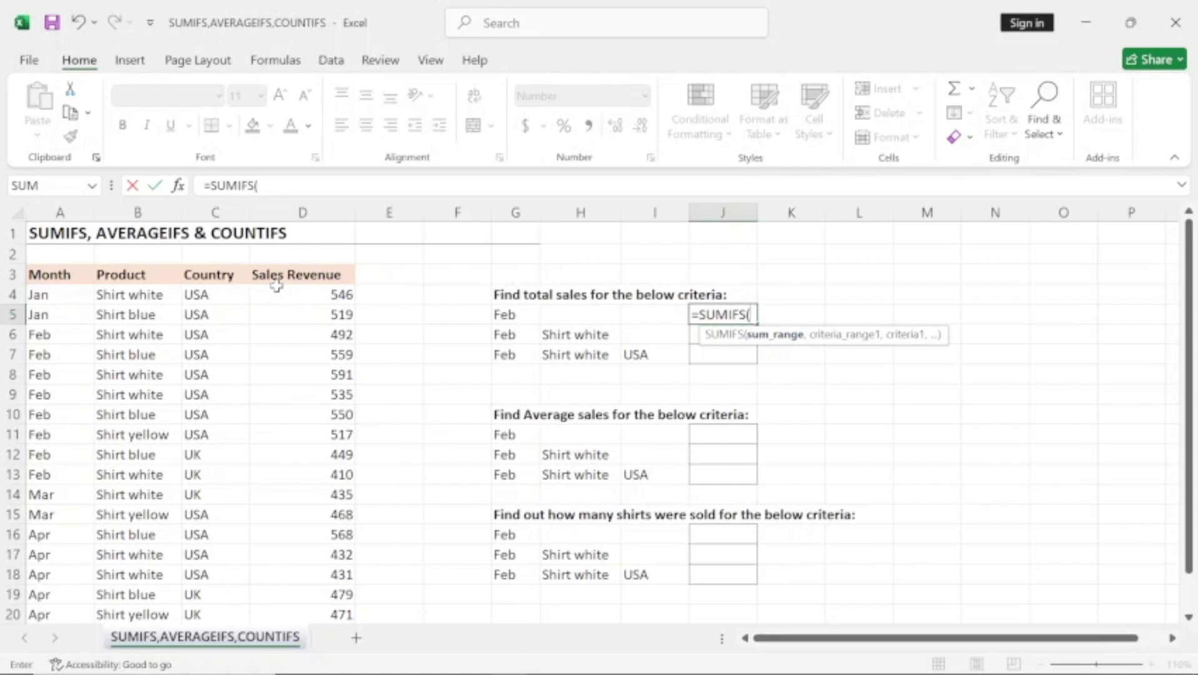
left_click(314, 295)
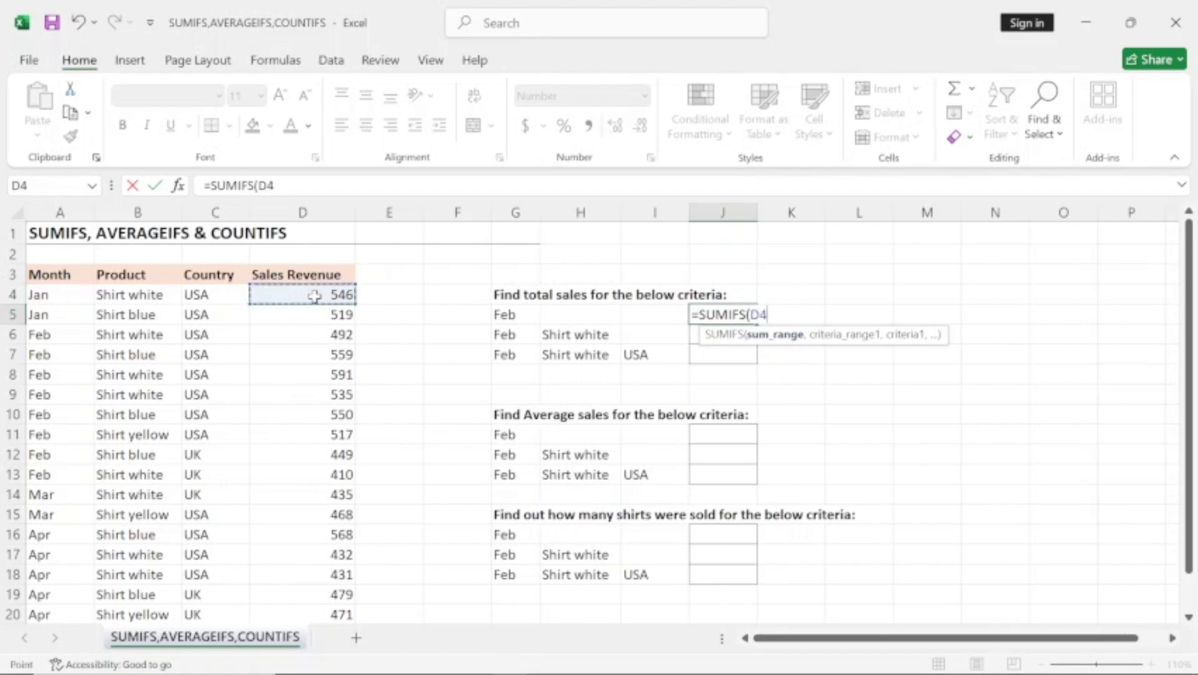
key("ctrl+shift+Down")
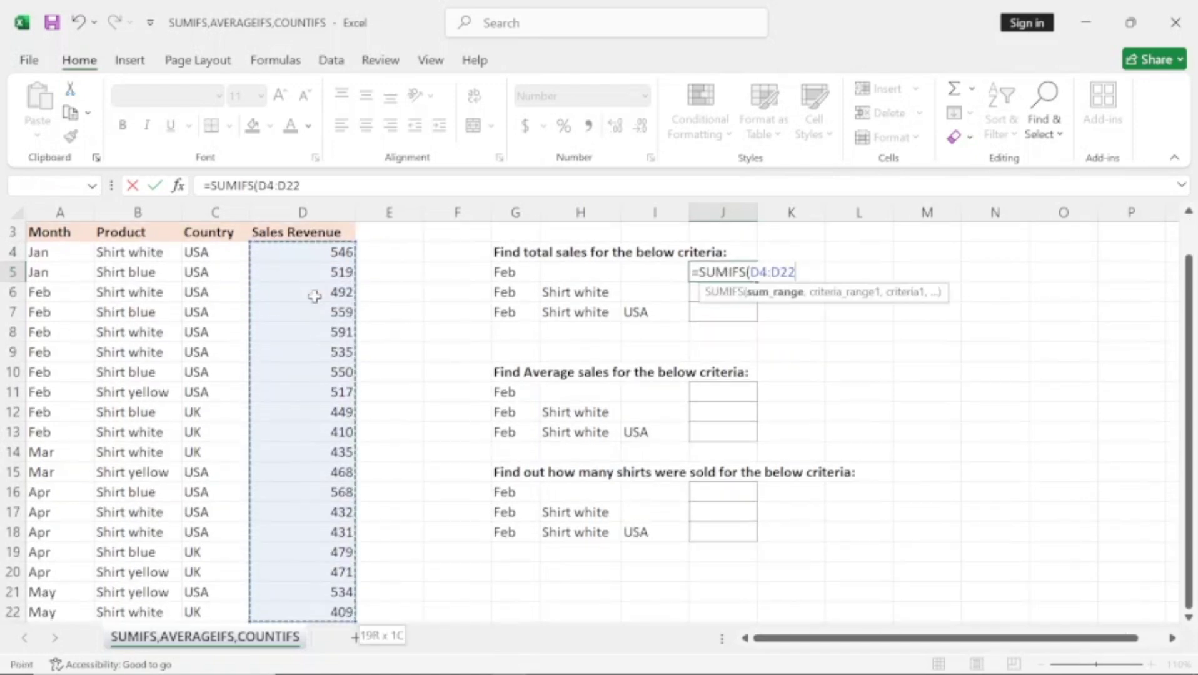
type(",")
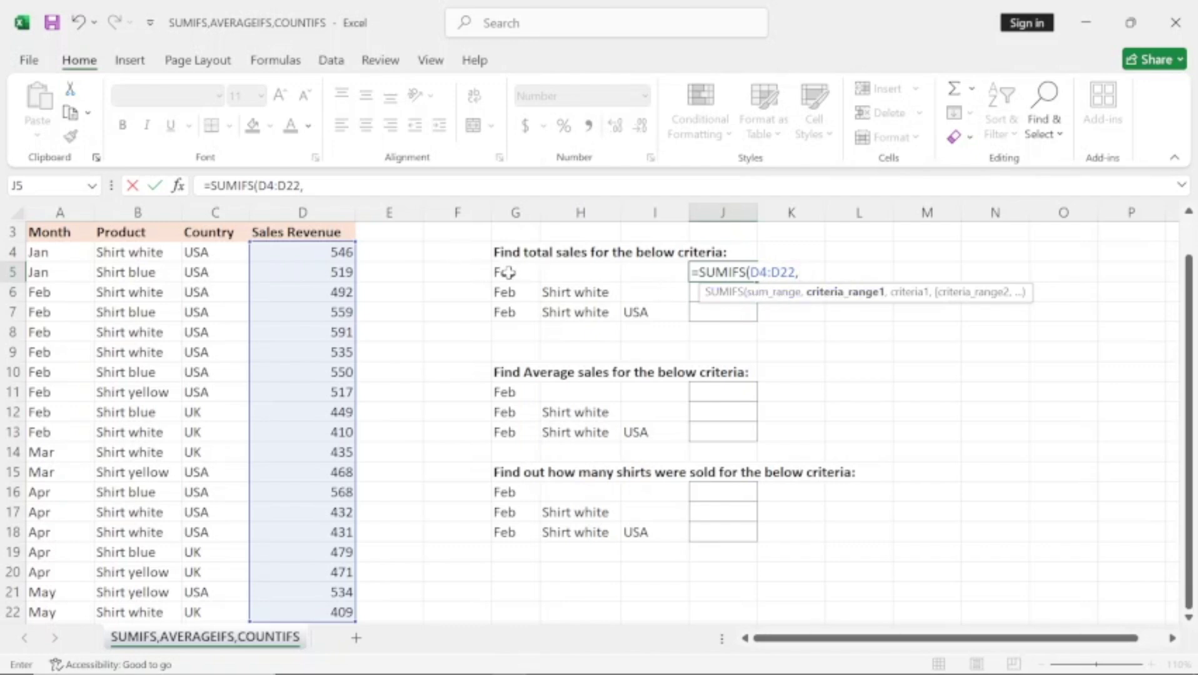
Complete the J5 formula with the month range A4:A22 as criteria range and cell G5 as its criterion.
left_click(60, 257)
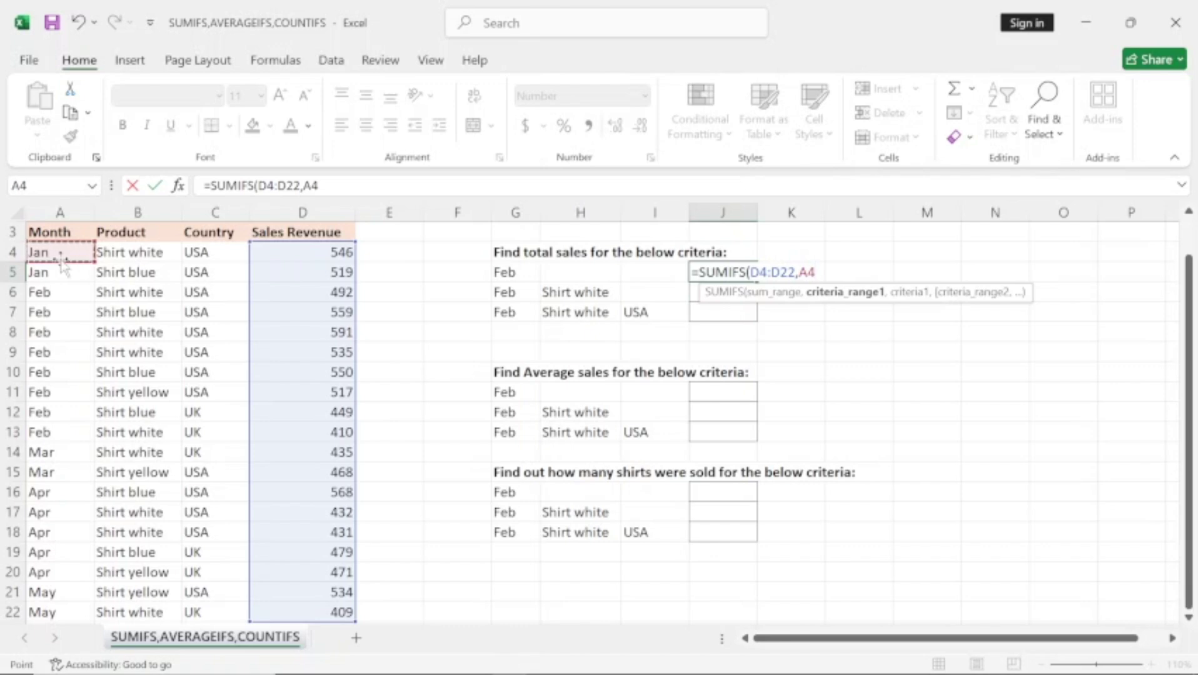
key("ctrl+shift+Down")
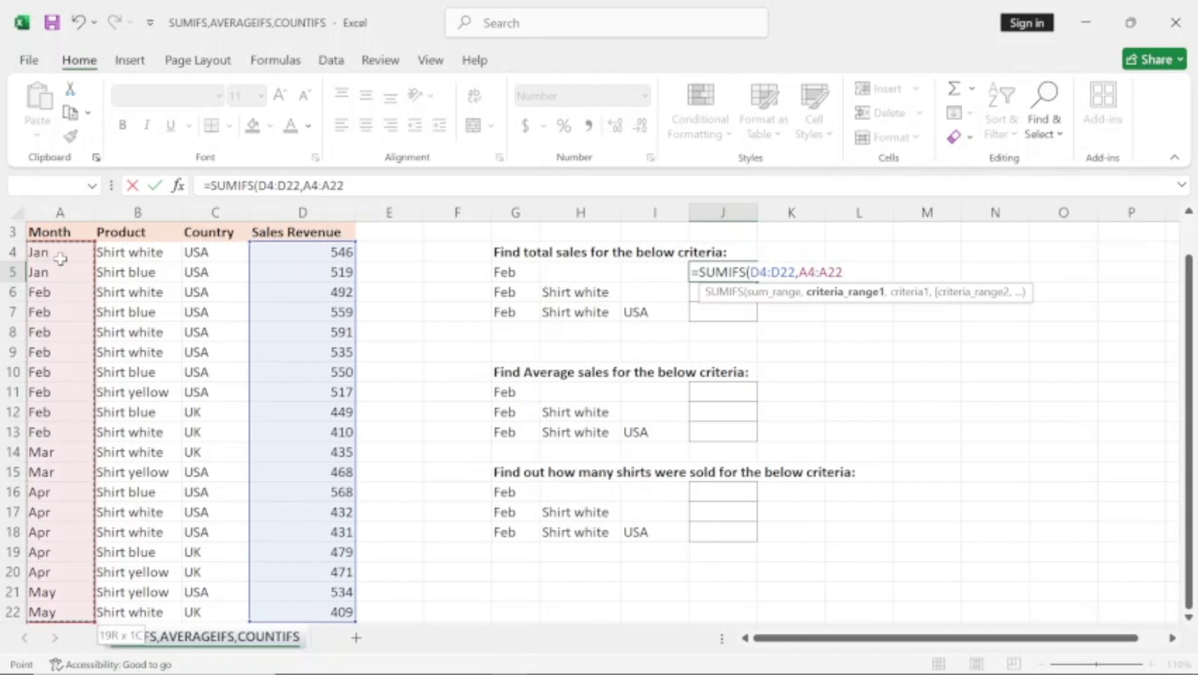
type(",")
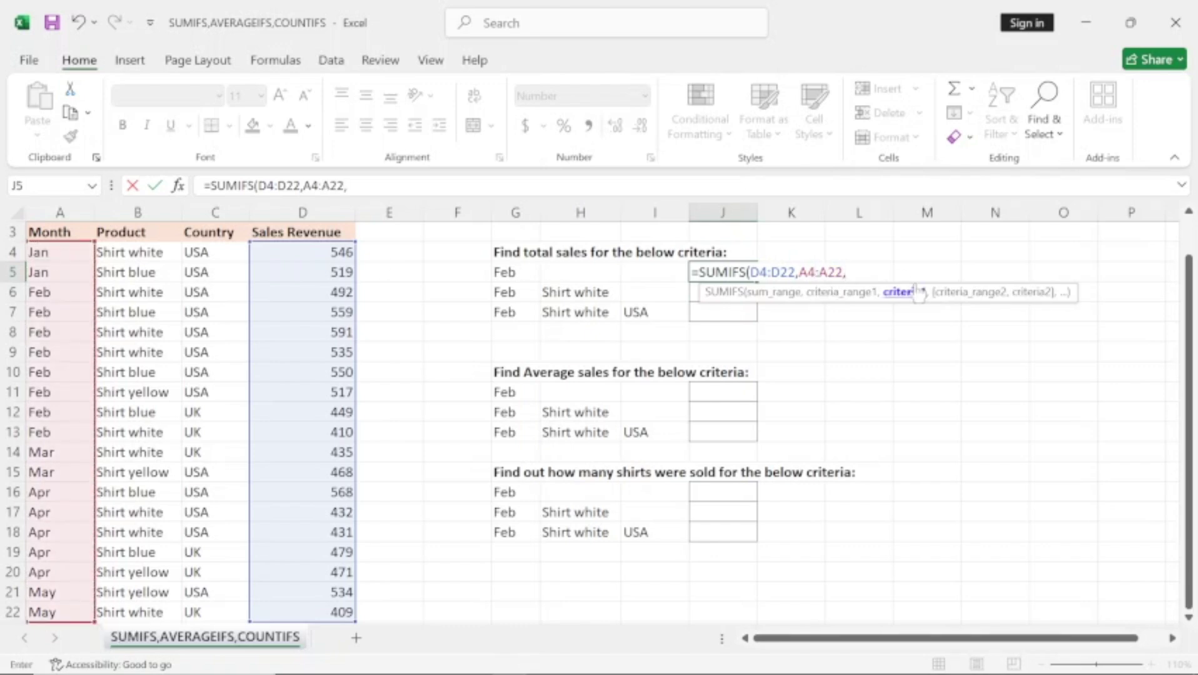
left_click(512, 272)
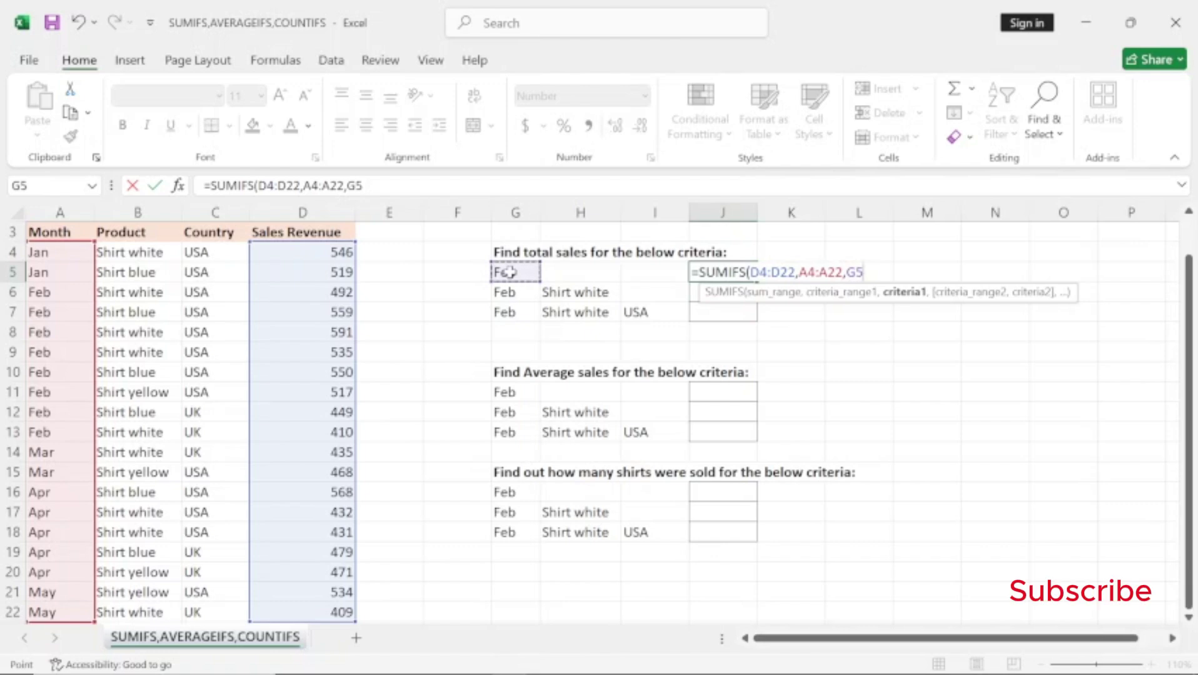
key("Return")
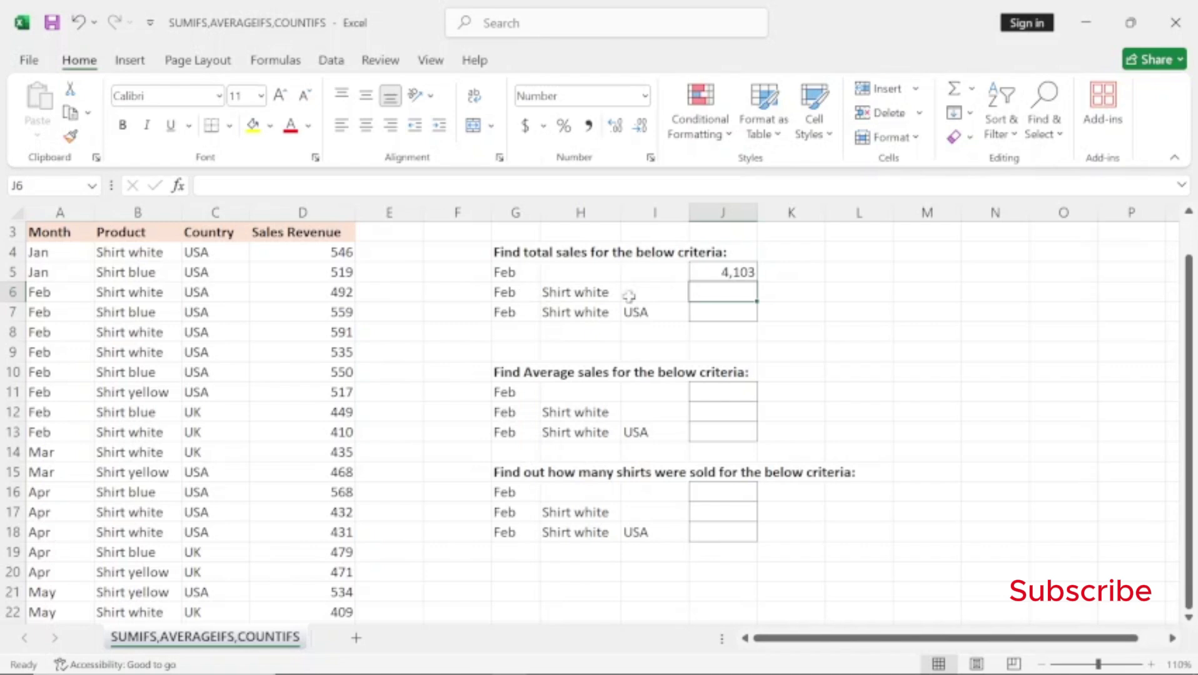
Start a SUMIFS formula in cell J6 with the sales revenue range D4:D22 as its sum range.
type("=")
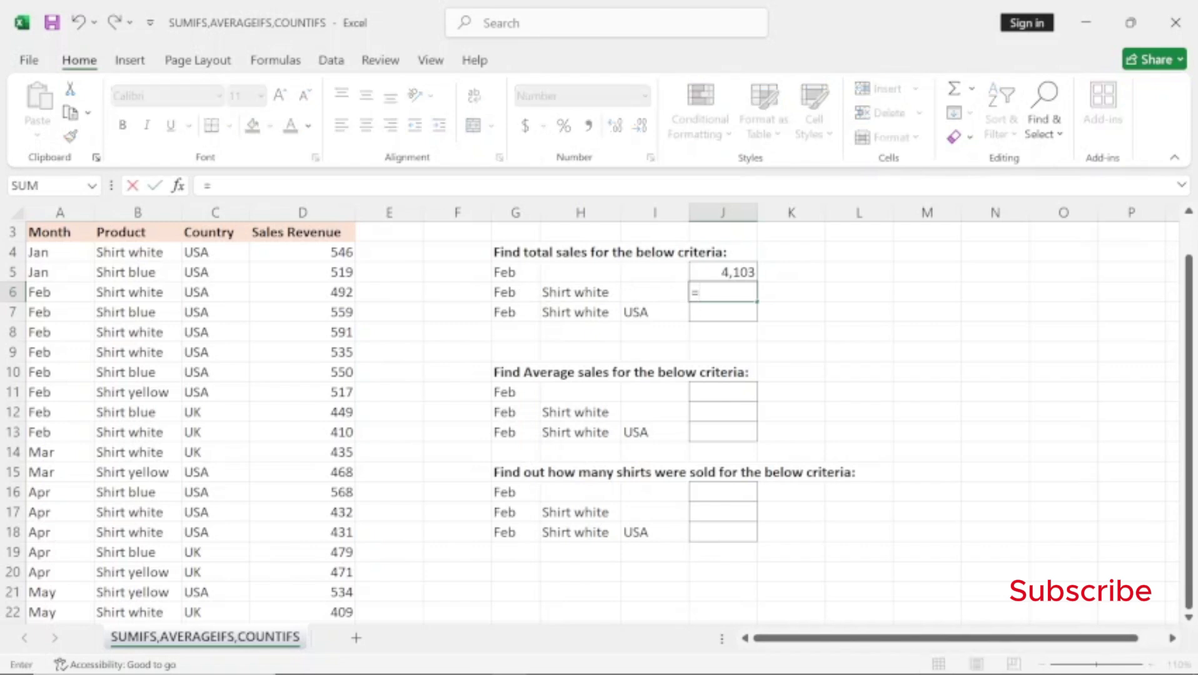
type("sum")
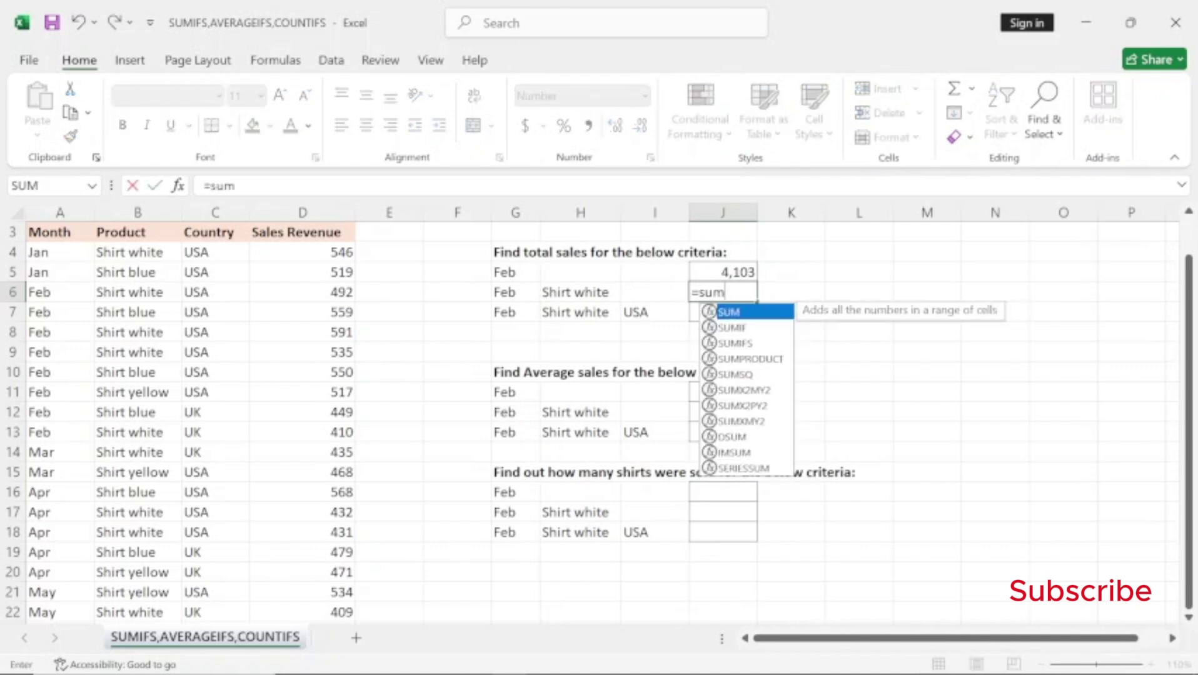
double_click(735, 343)
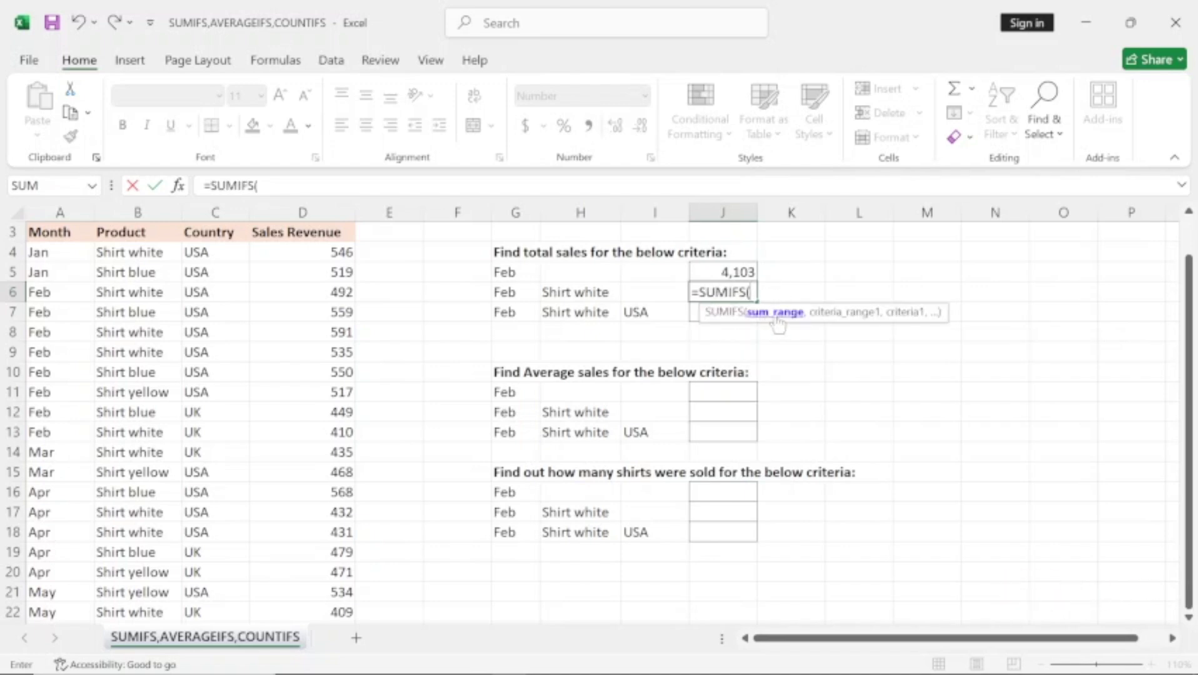
left_click(334, 256)
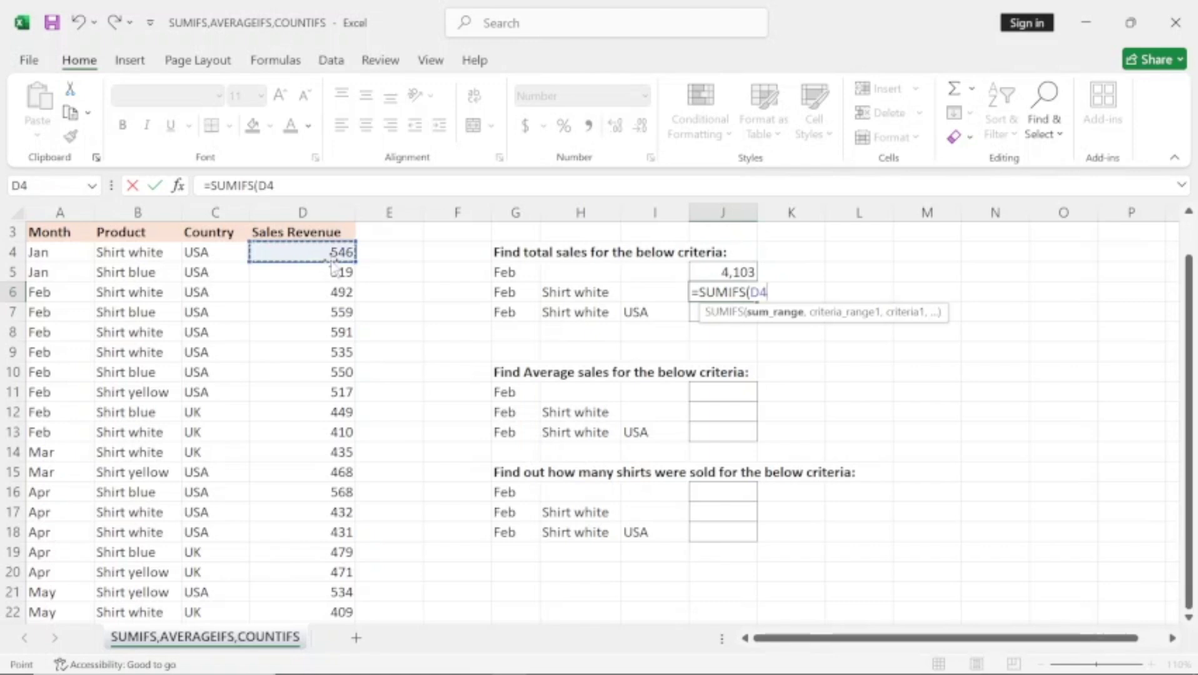
key("ctrl+shift+Down")
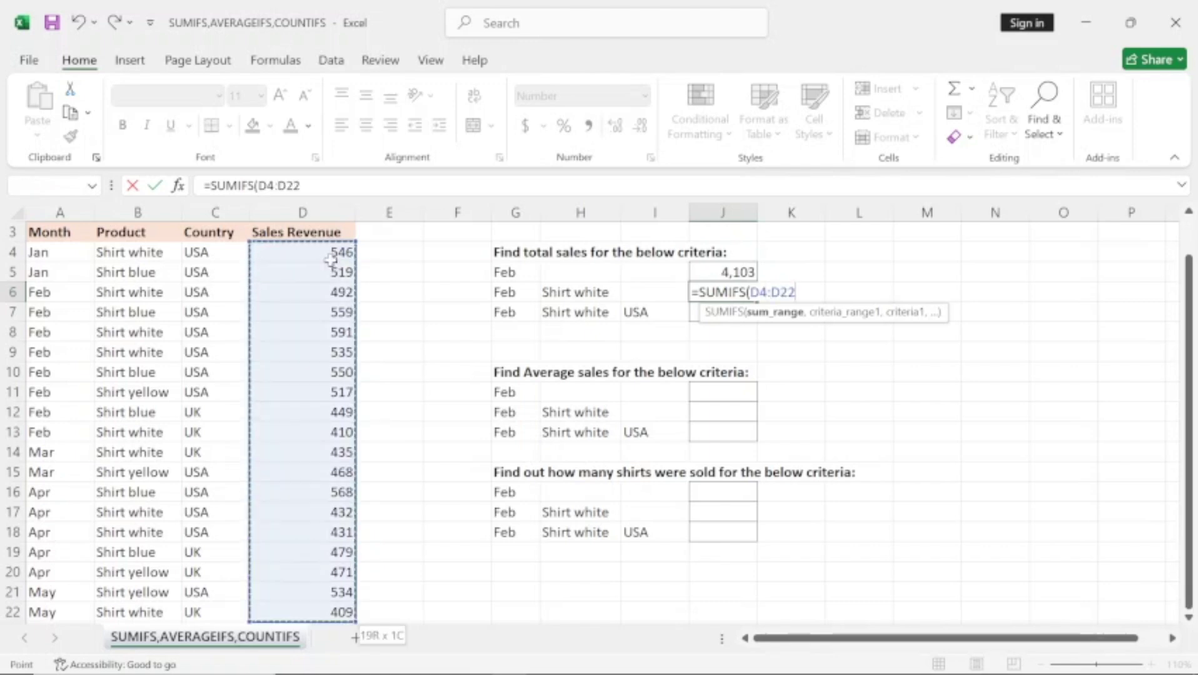
type(",")
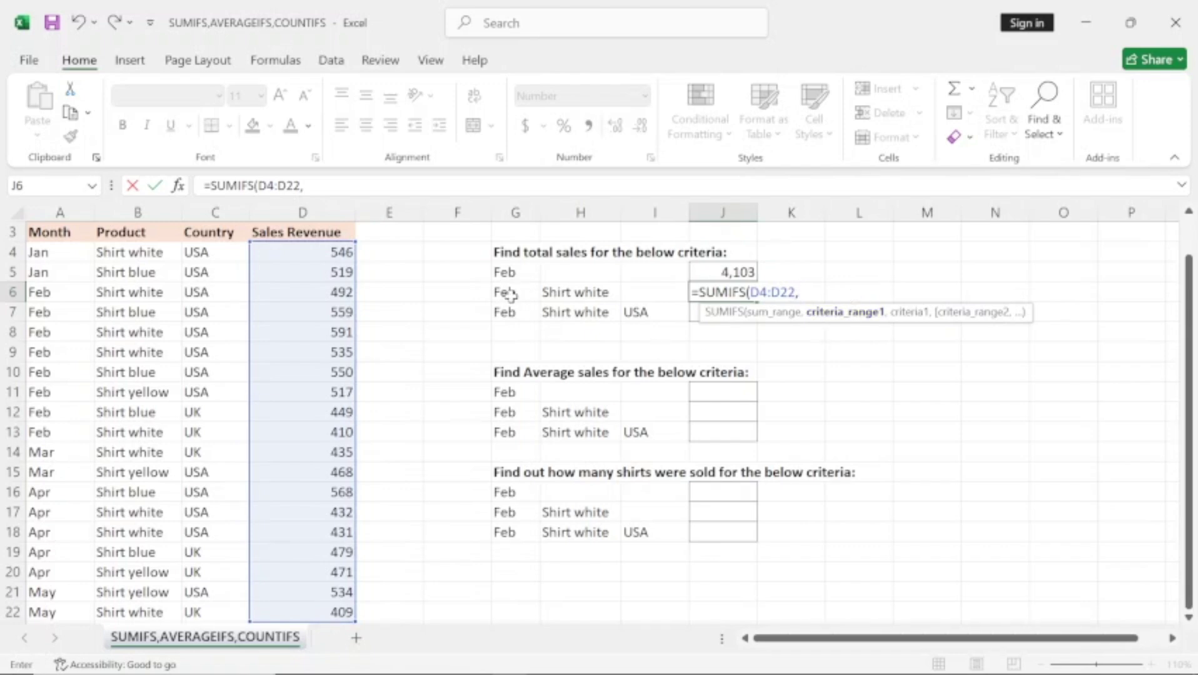
Add the first condition to the J6 formula, matching the month range A4:A22 against cell G6.
left_click(54, 250)
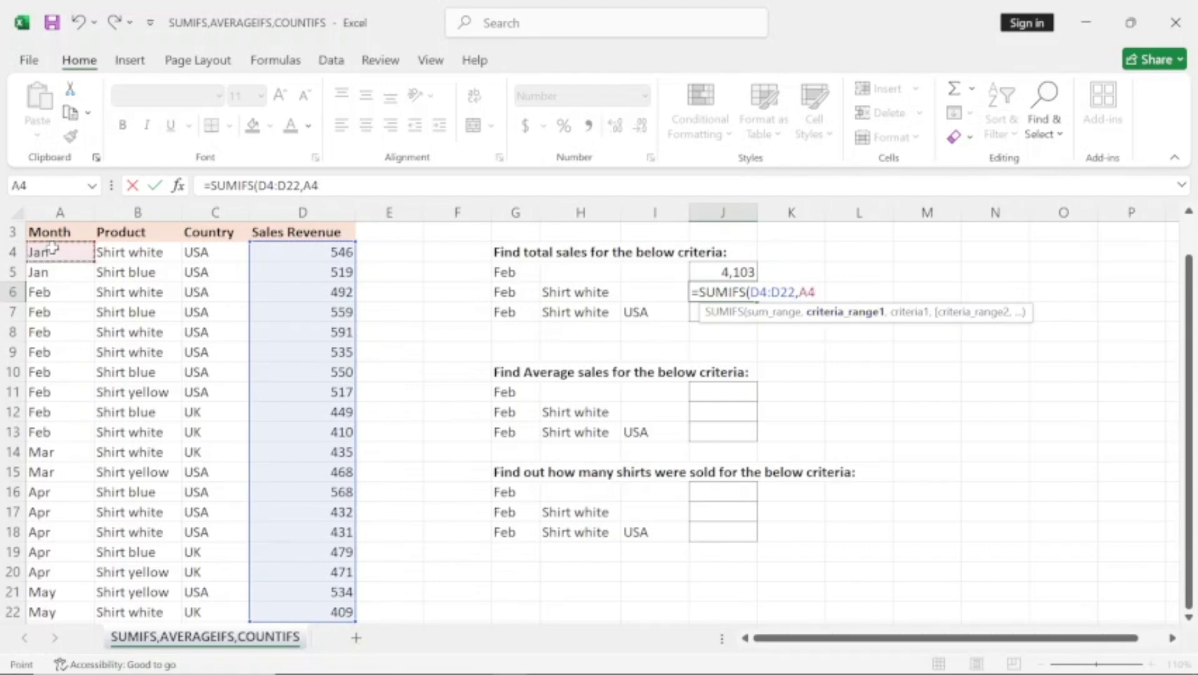
key("ctrl+shift+Down")
type(",")
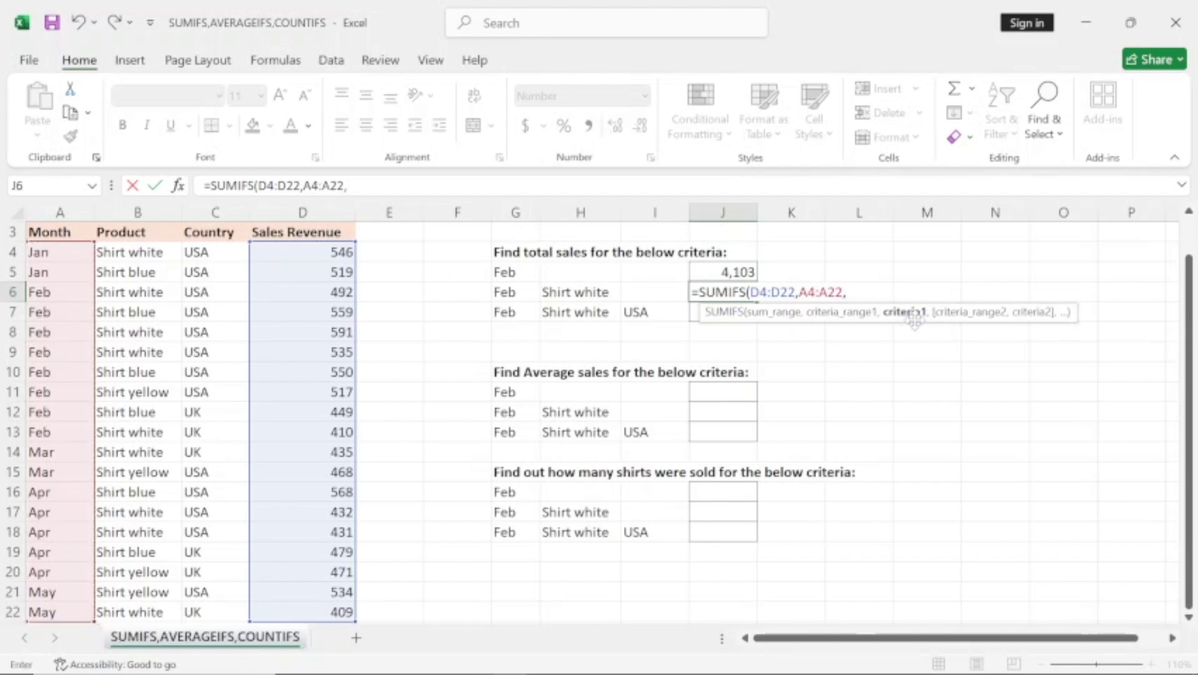
left_click(508, 294)
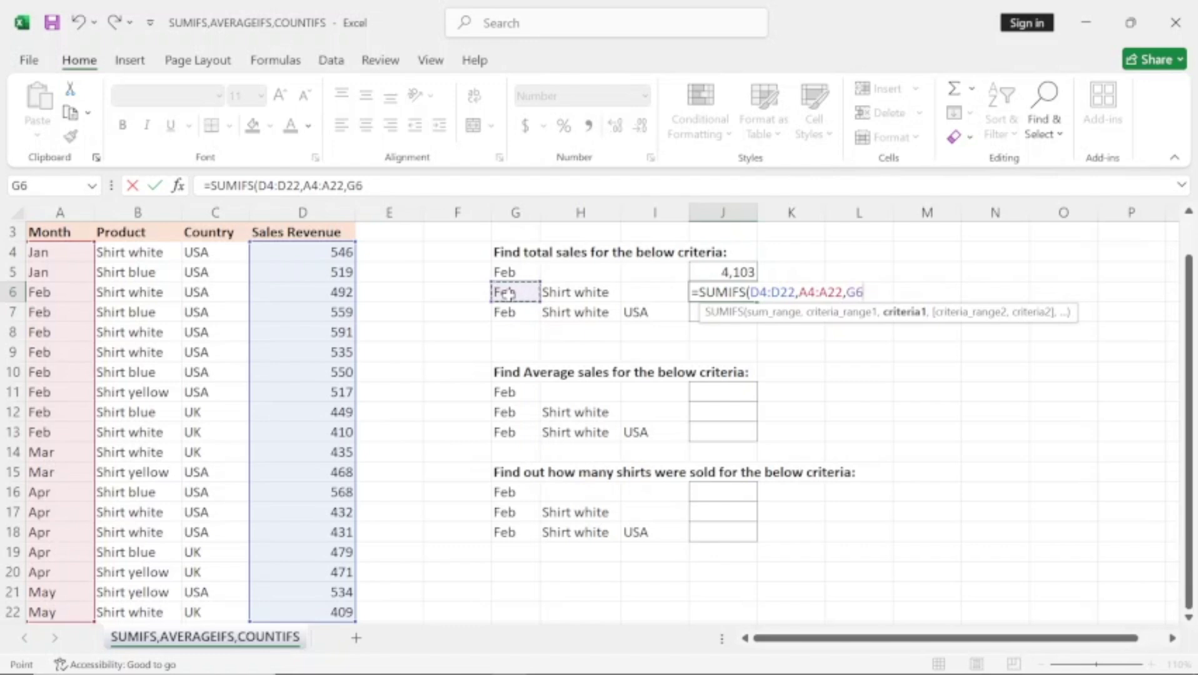
type(",")
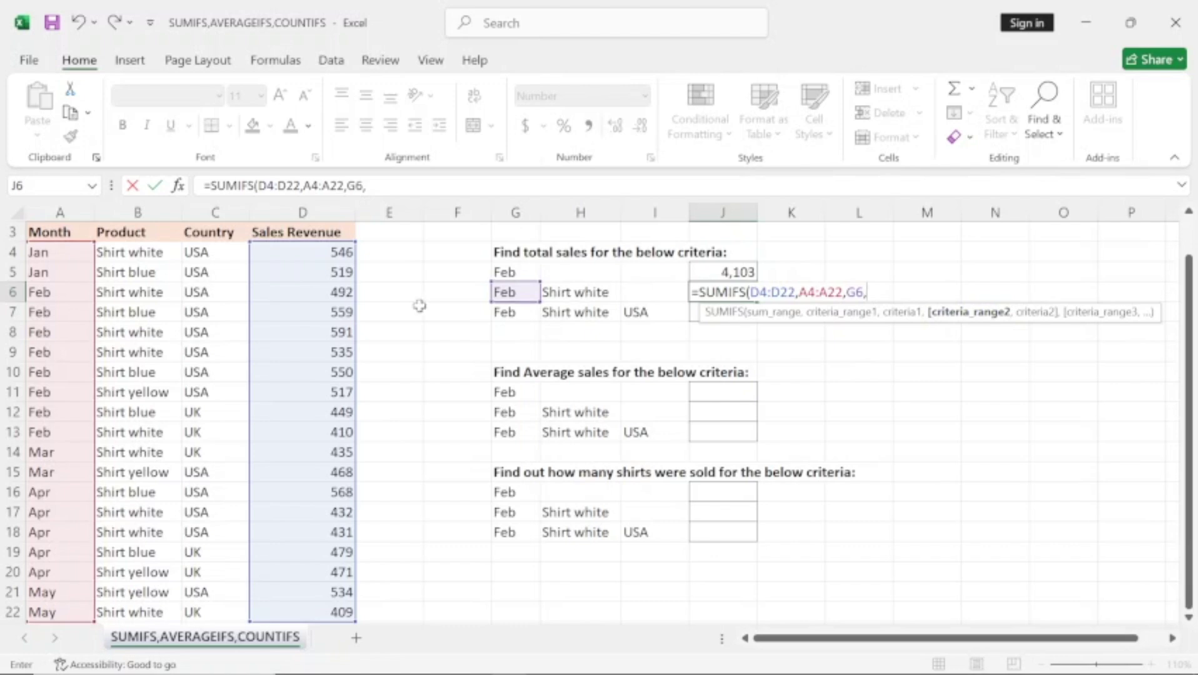
Complete the J6 formula with a second condition matching the product range B4:B22 against cell H6.
left_click(129, 253)
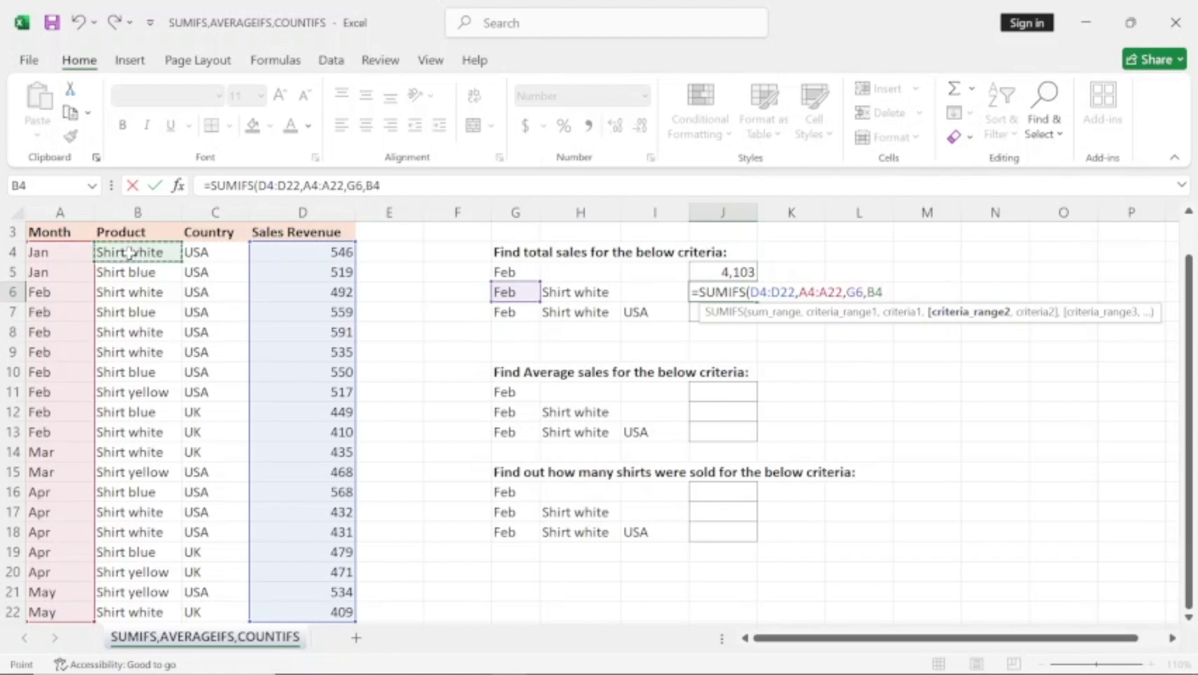
key("ctrl+shift+Down")
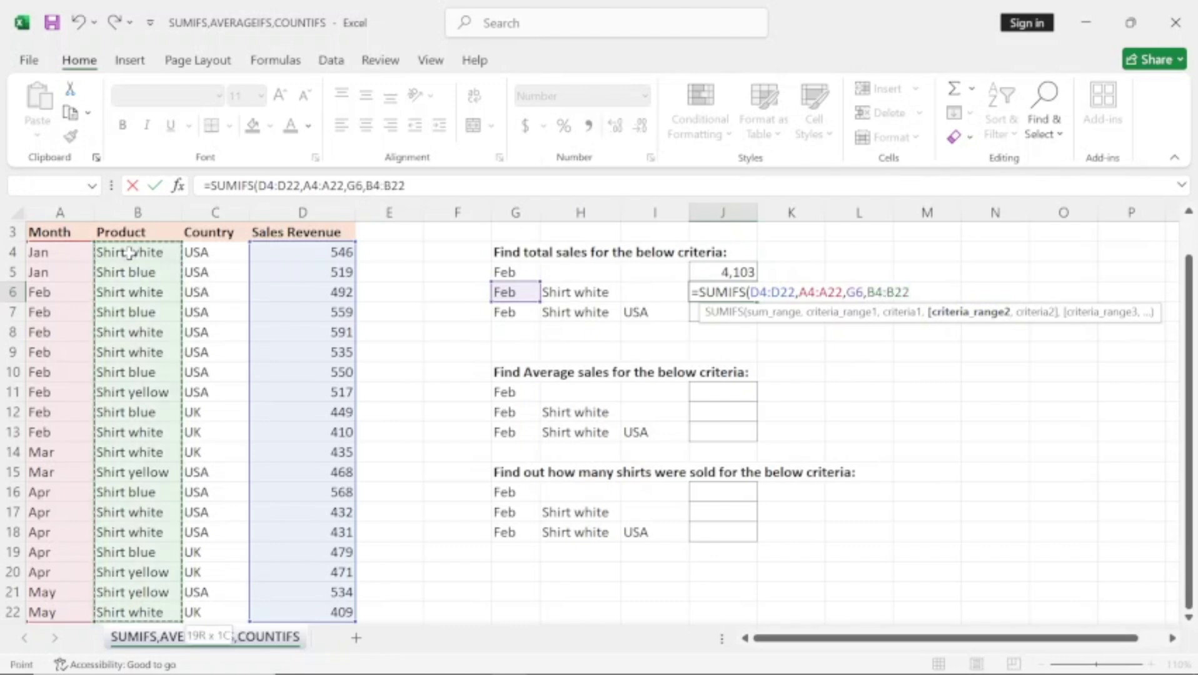
type(",")
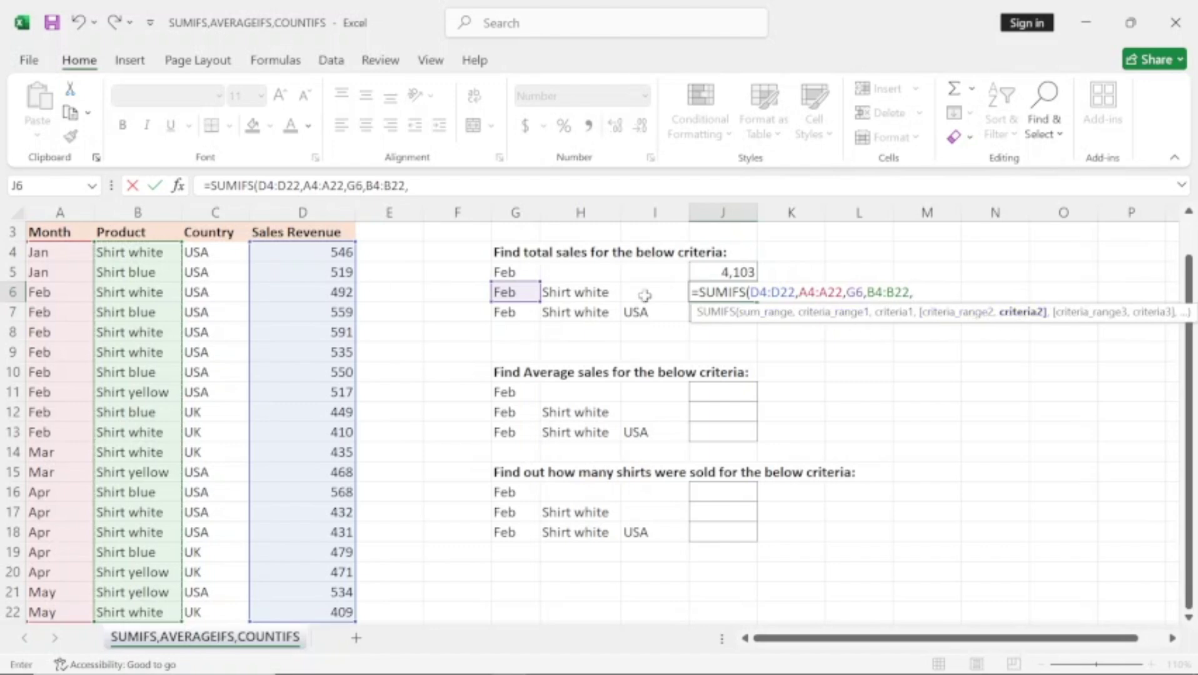
left_click(581, 290)
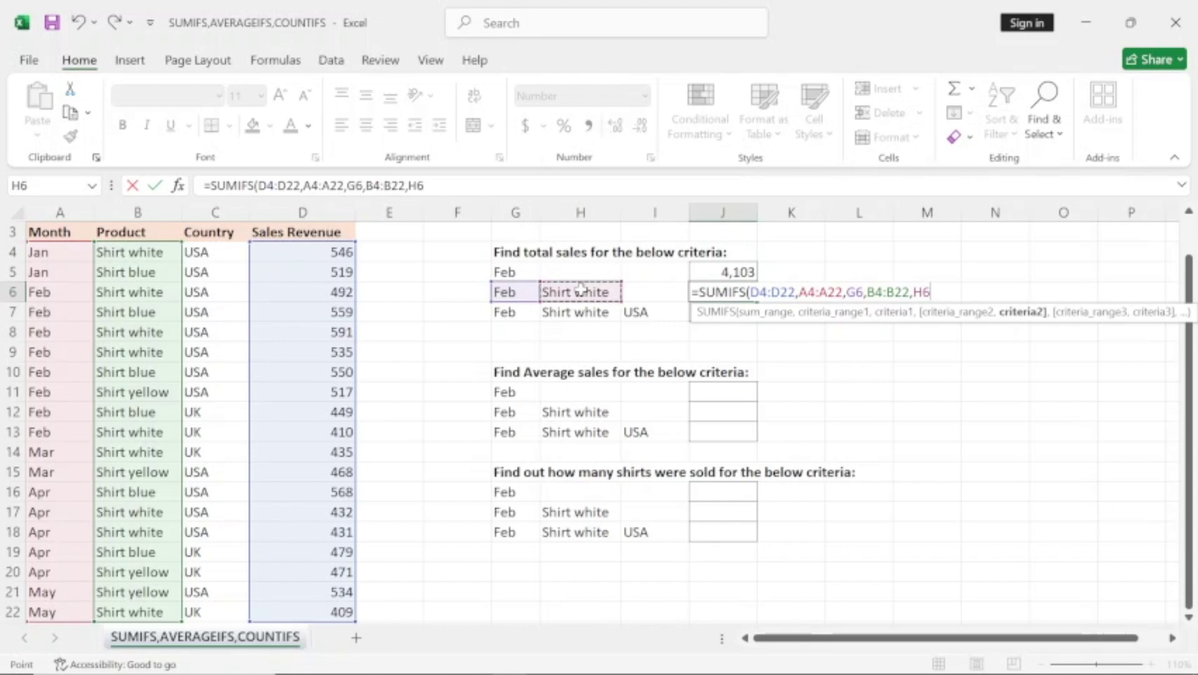
key("Return")
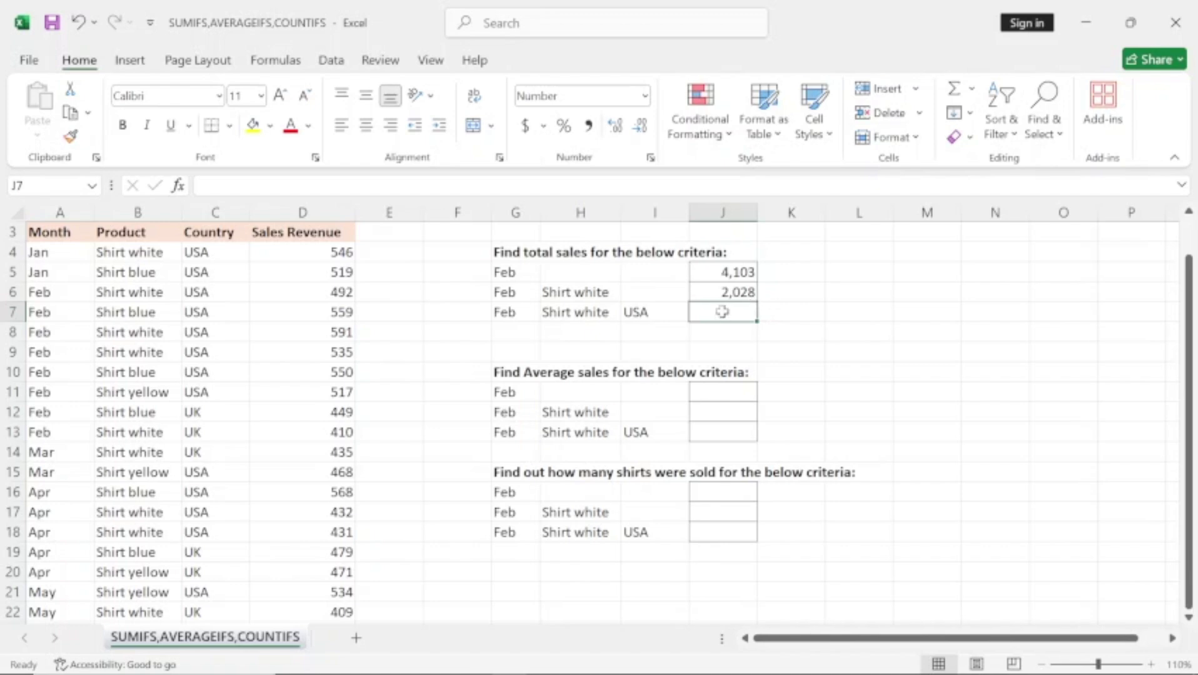
Start a SUMIFS formula in cell J7 with the sales revenue range D4:D22 as its sum range.
type("=")
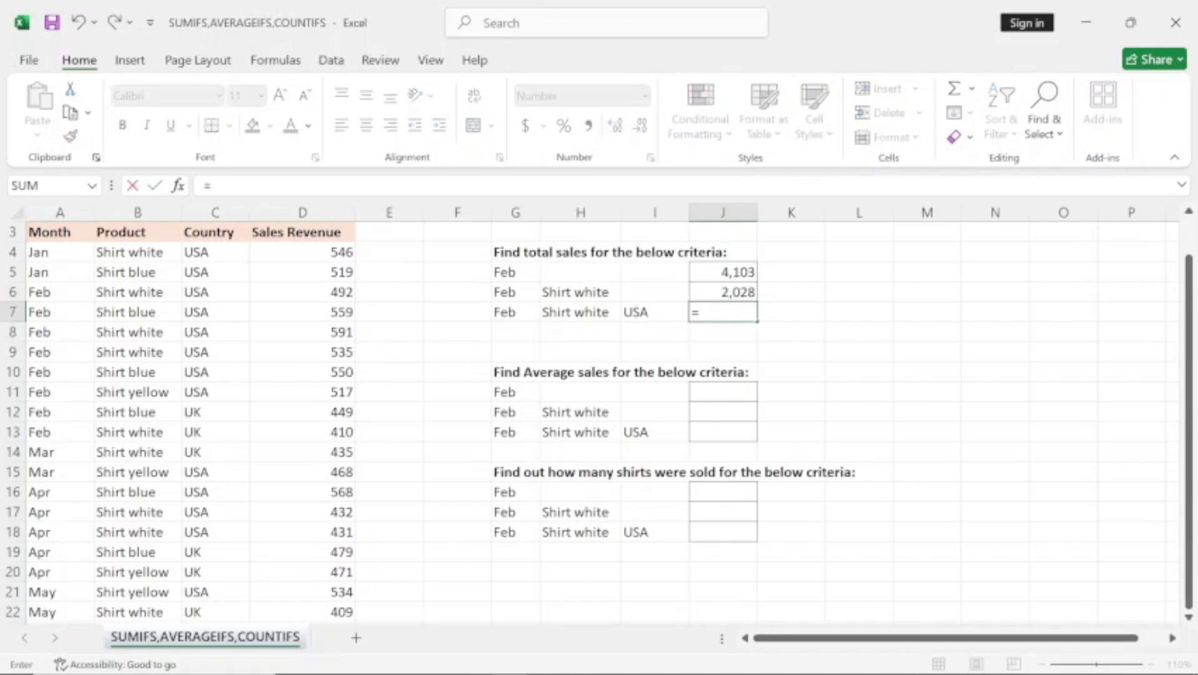
type("sum")
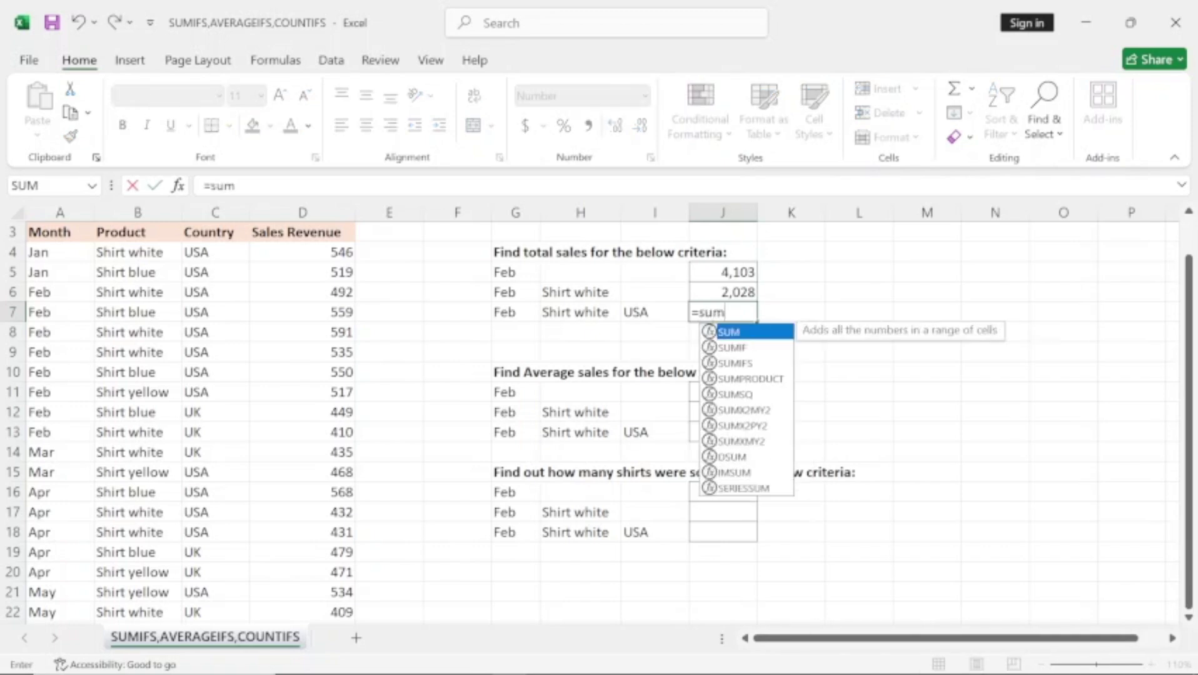
left_click(742, 362)
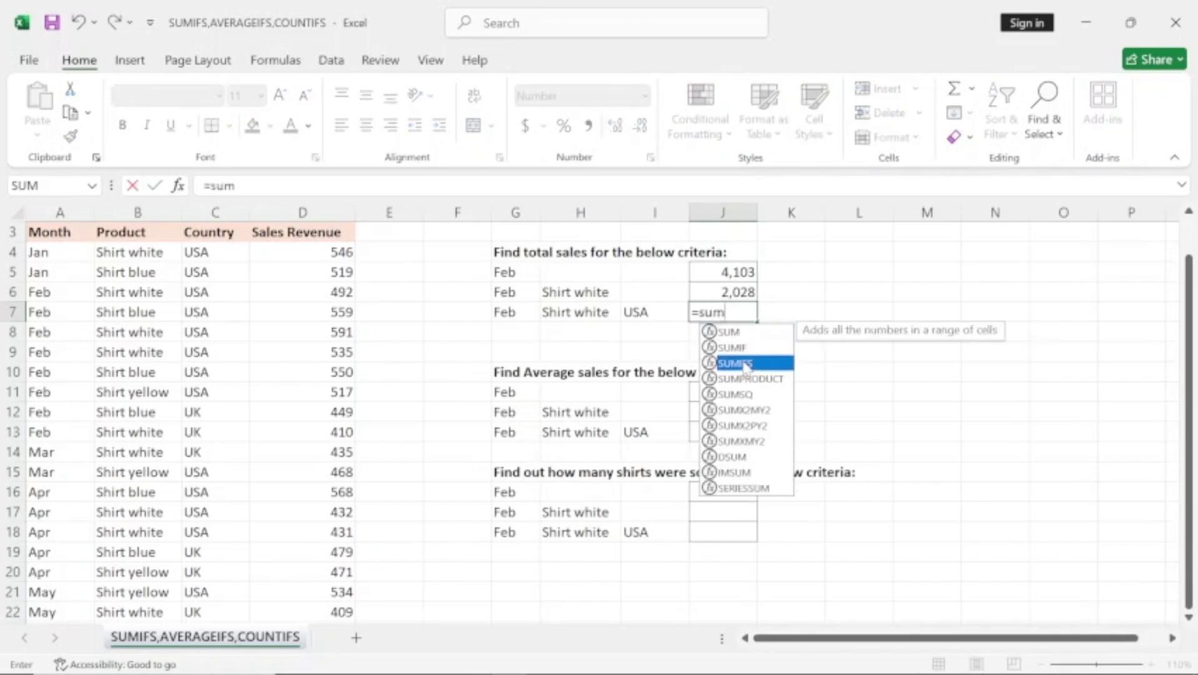
double_click(742, 362)
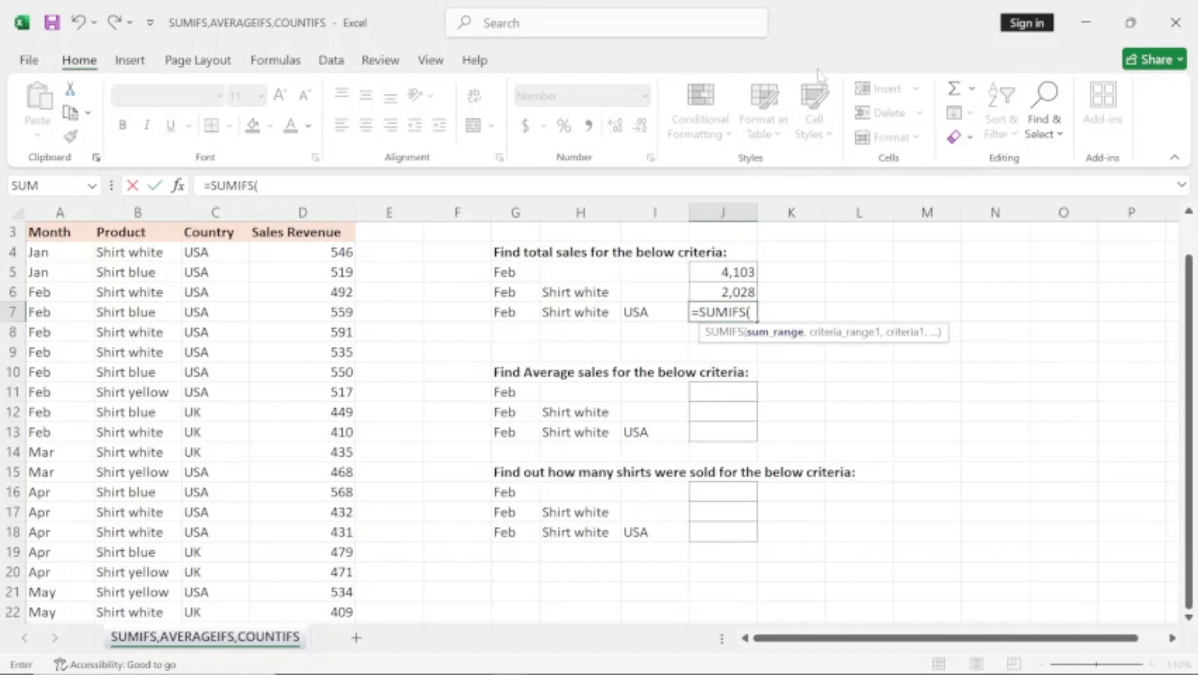
left_click(304, 251)
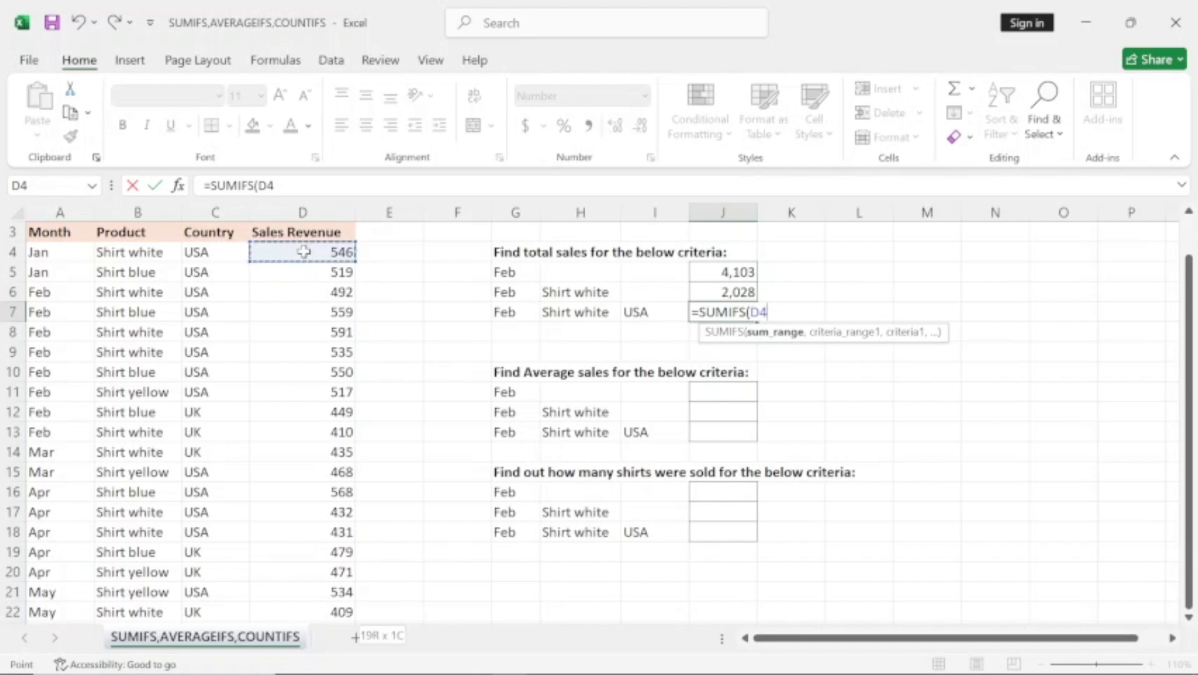
key("ctrl+shift+Down")
type(",")
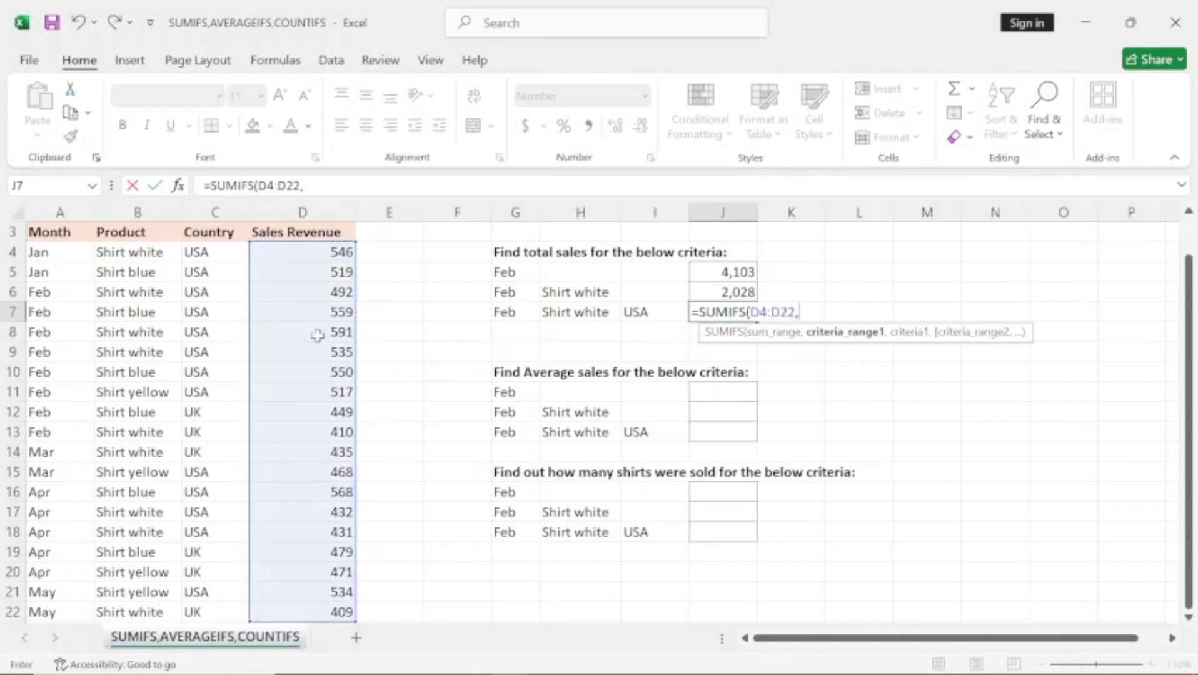
Add the first condition to the J7 formula, matching the month range A4:A22 against cell G7.
left_click(65, 254)
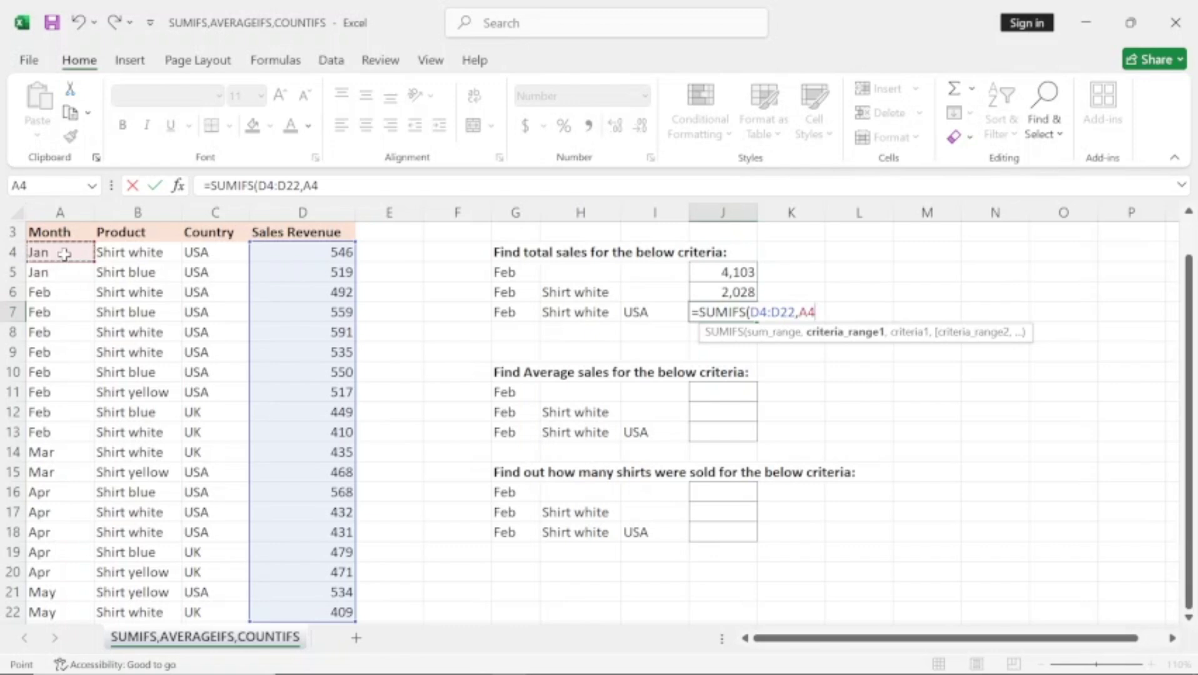
key("ctrl+shift+Down")
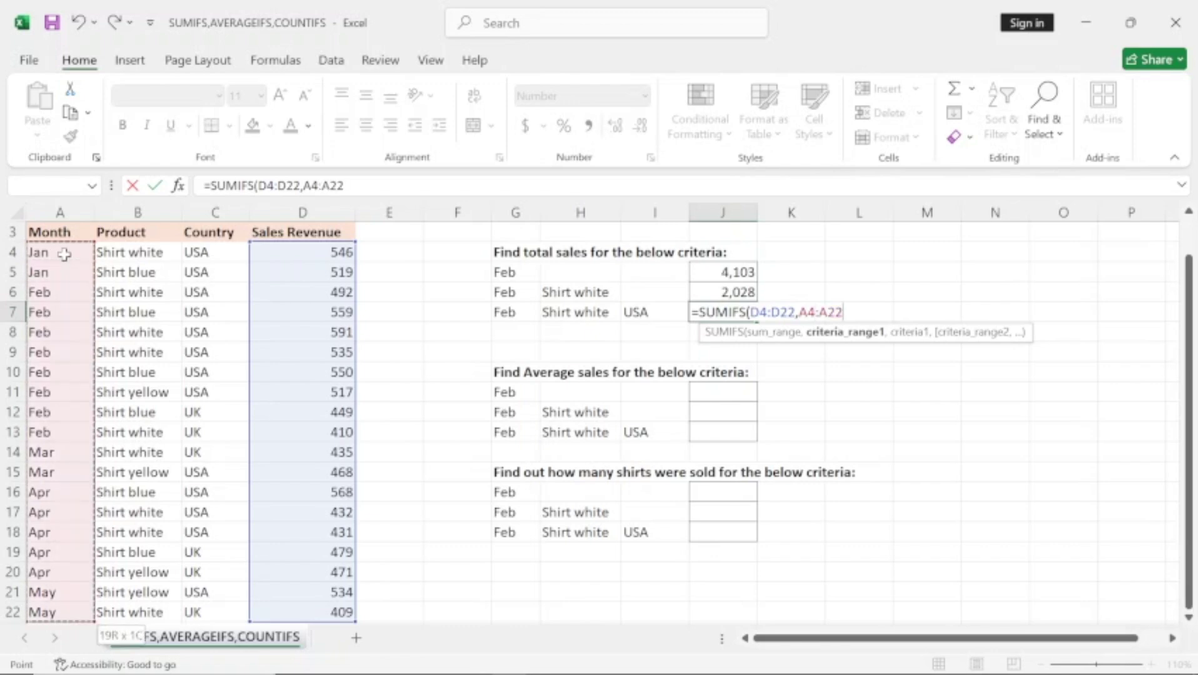
type(",")
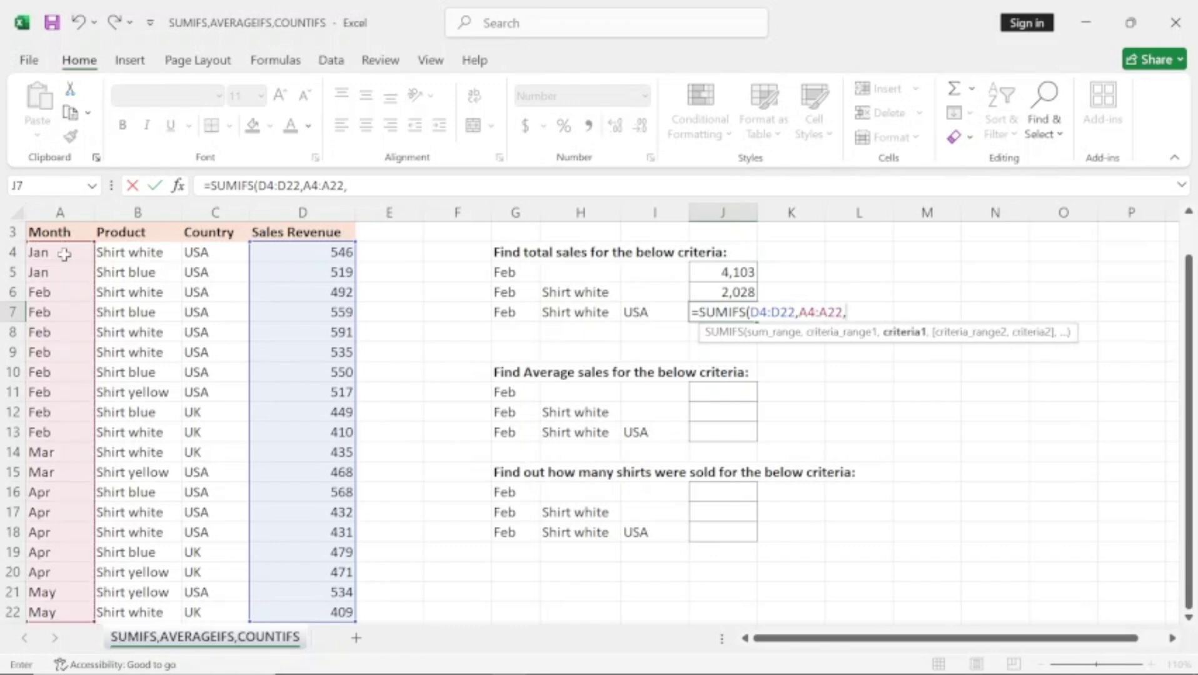
left_click(512, 318)
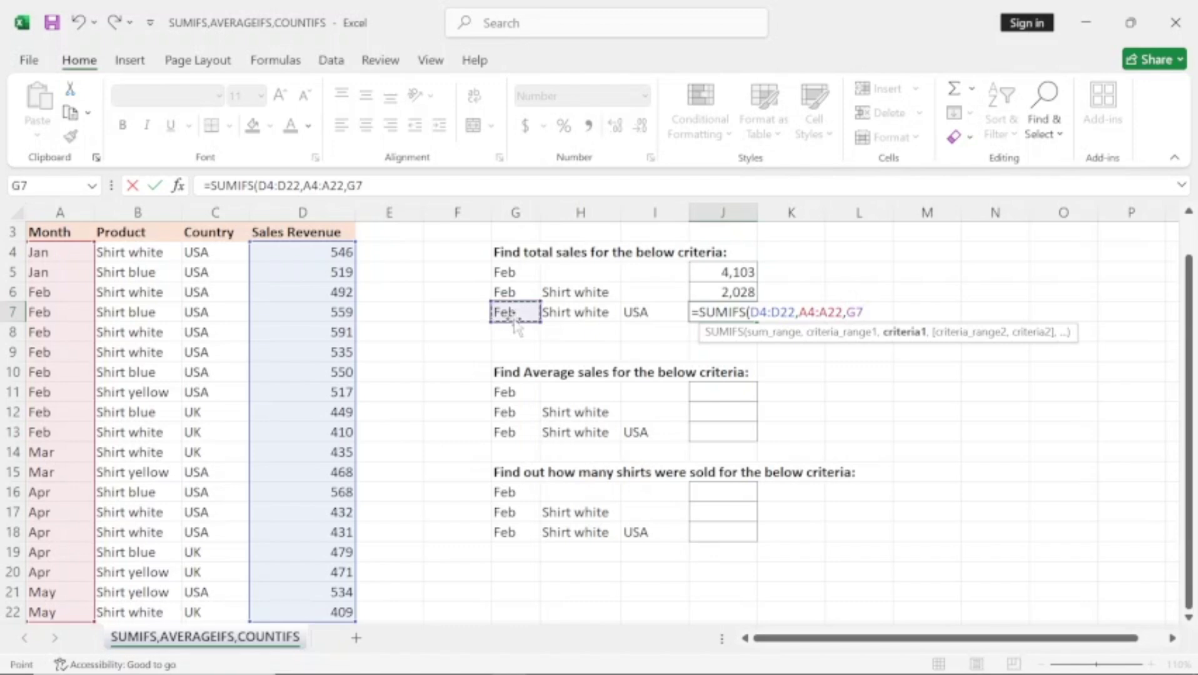
type(",")
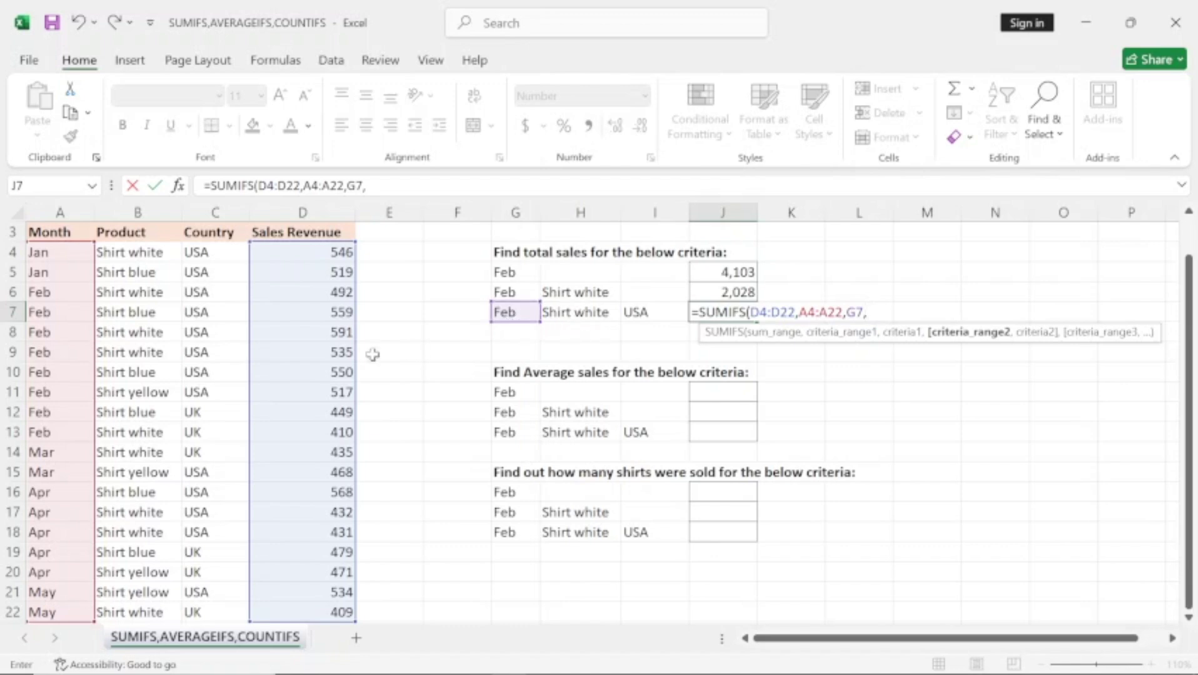
Add a second condition to the J7 formula, matching the product range B4:B22 against cell H7.
left_click(131, 252)
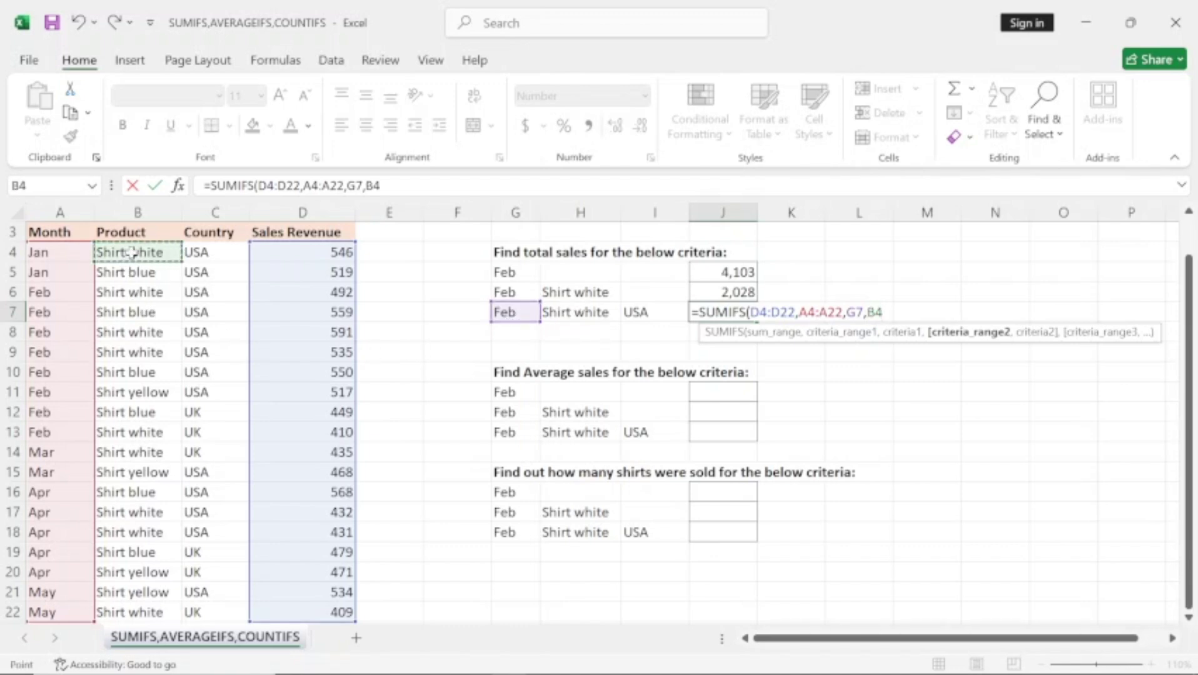
key("ctrl+shift+Down")
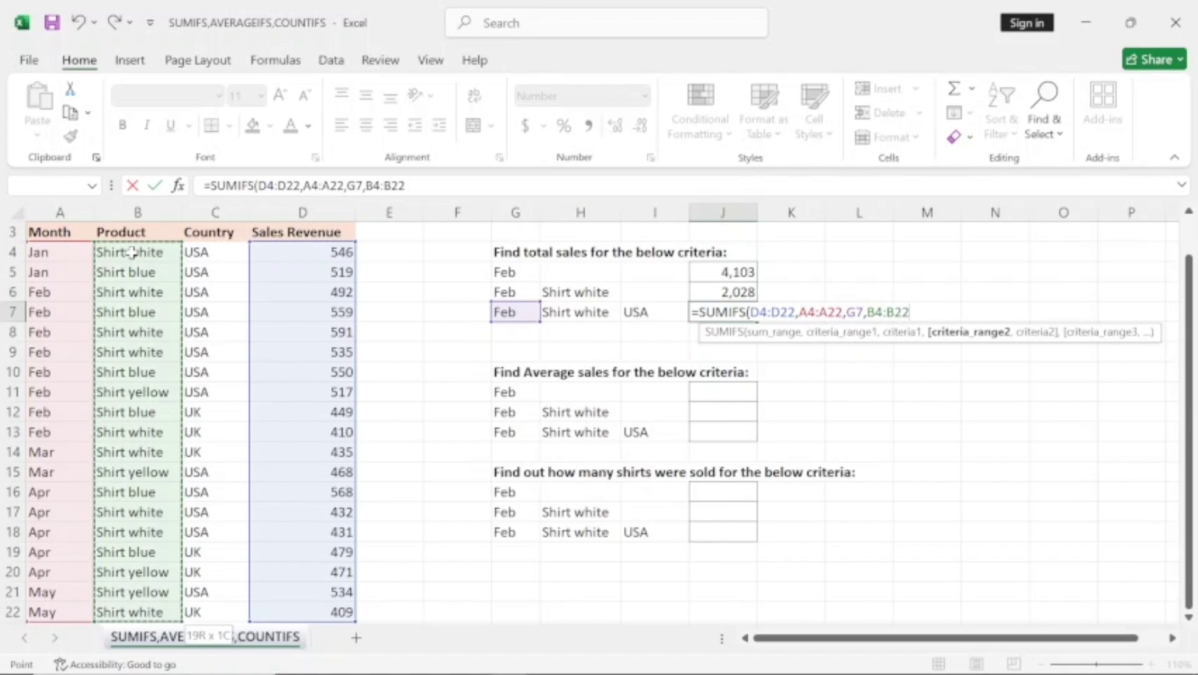
type(",")
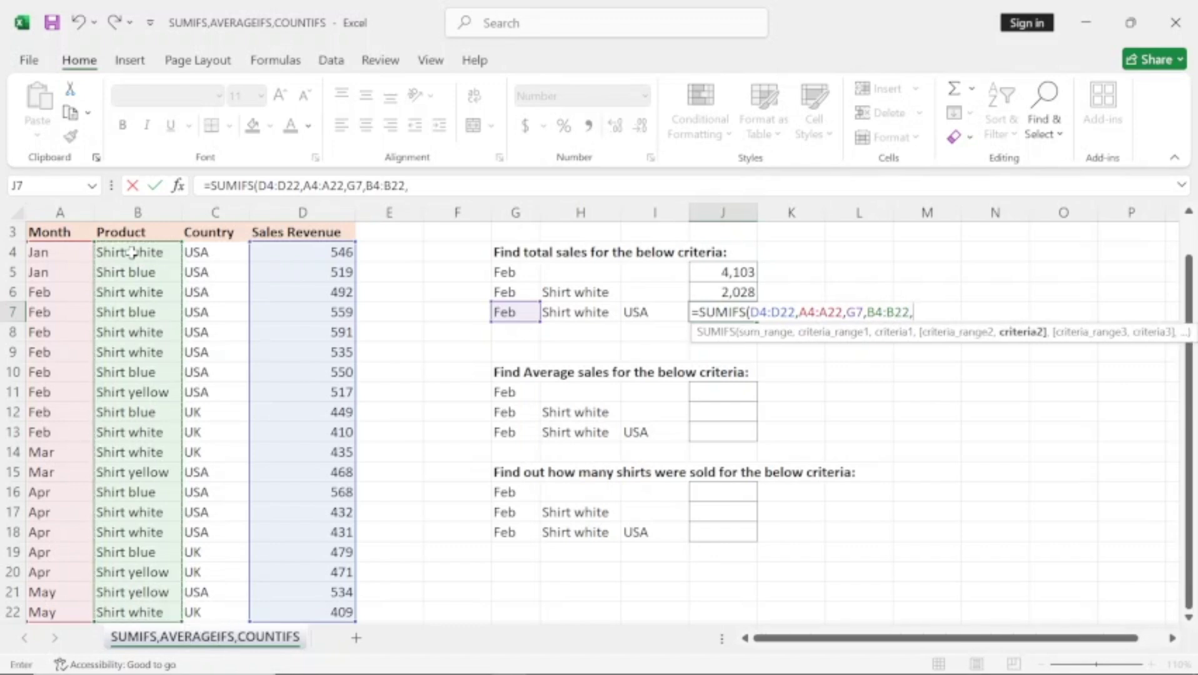
left_click(573, 314)
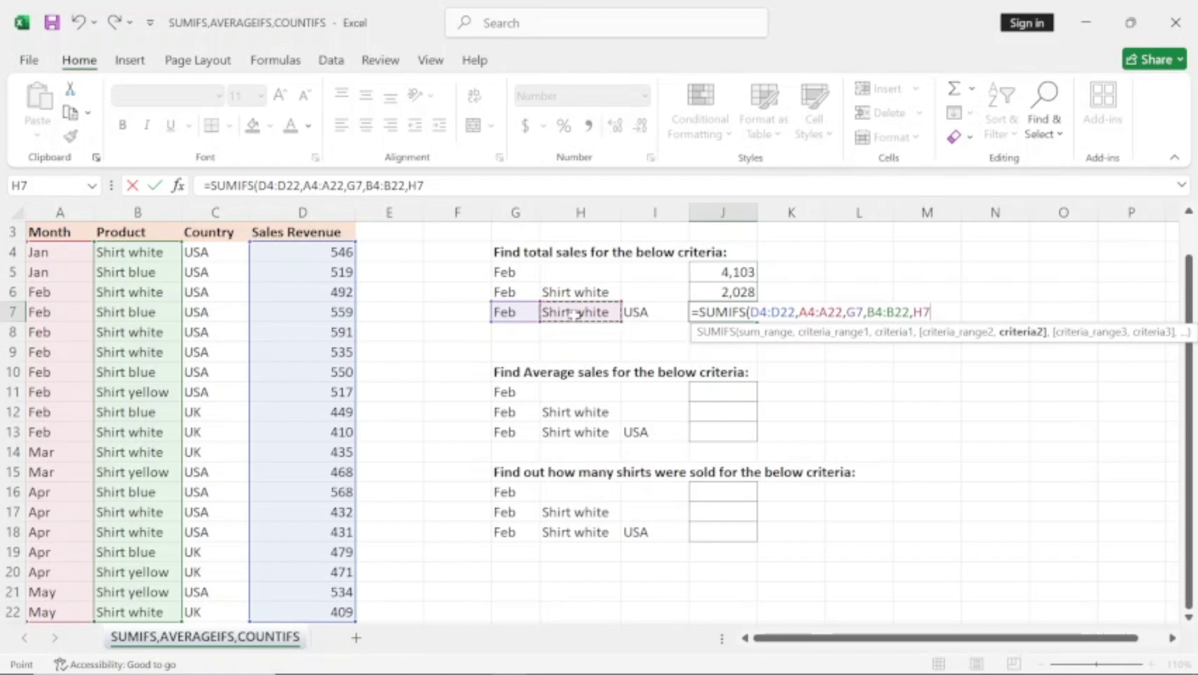
type(",")
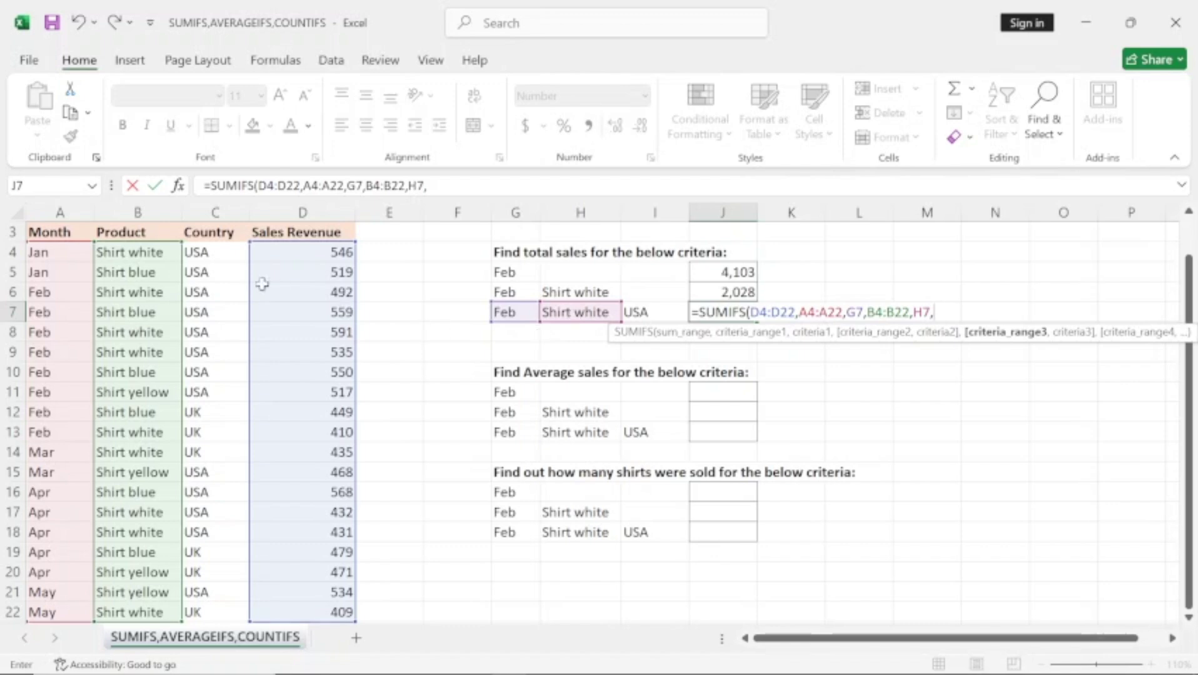
Complete the J7 formula with a third condition matching the country range C4:C22 against cell I7.
left_click(214, 253)
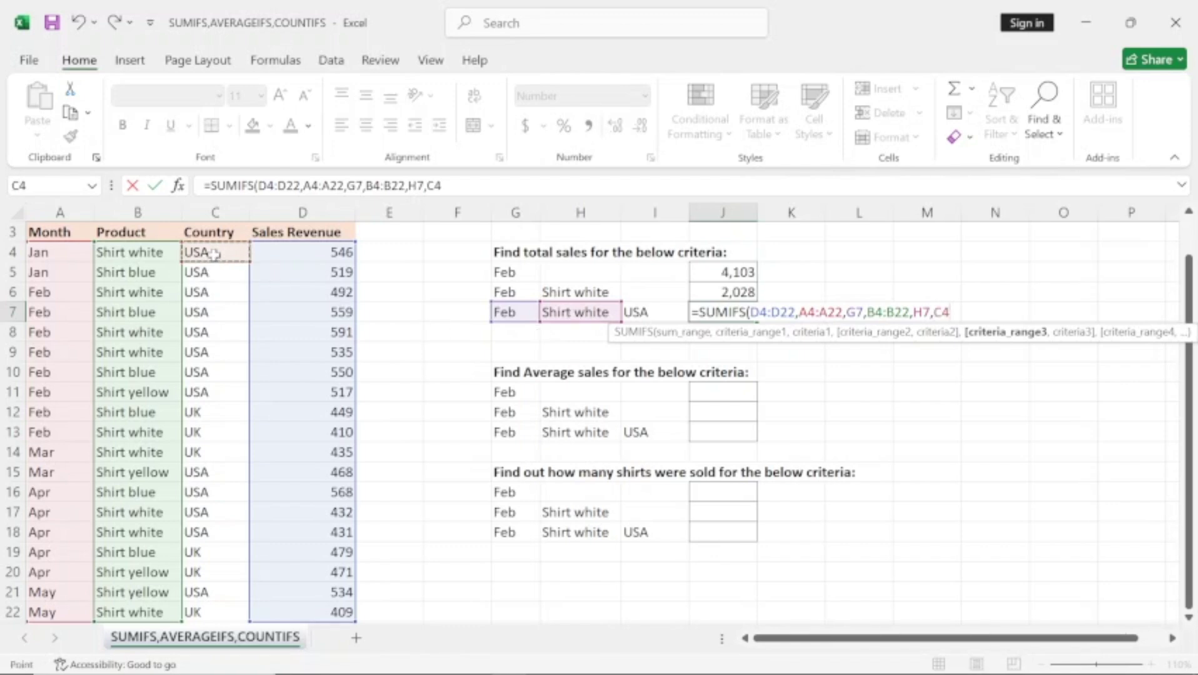
key("ctrl+shift+Down")
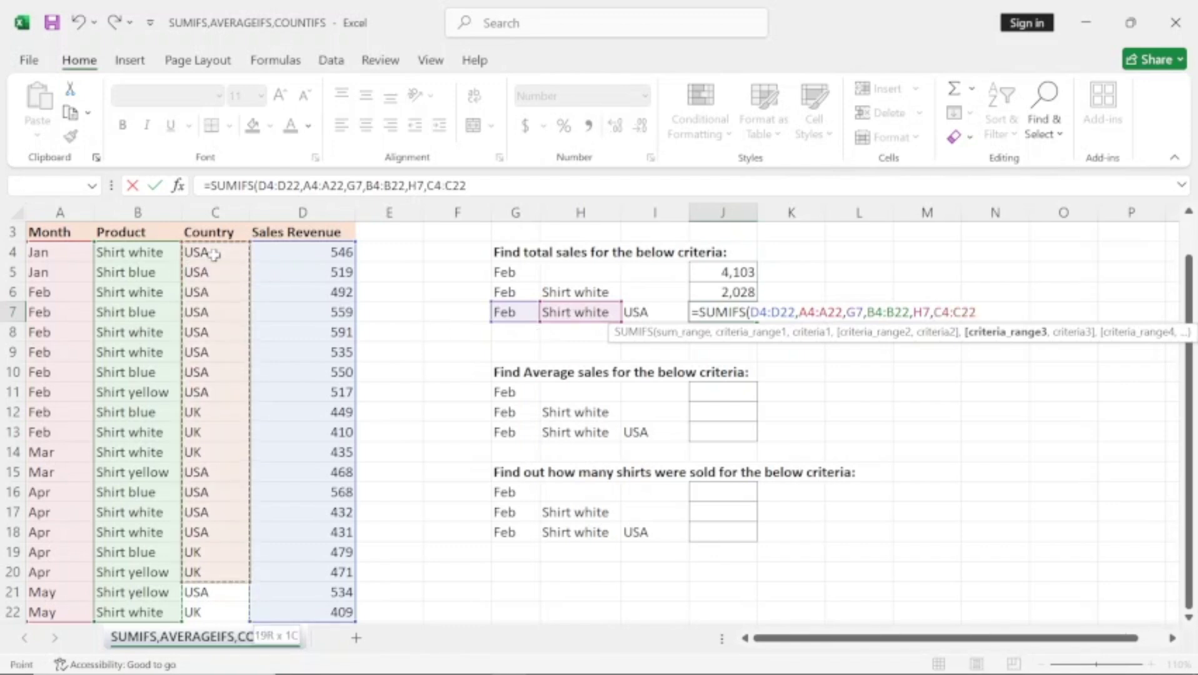
type(",")
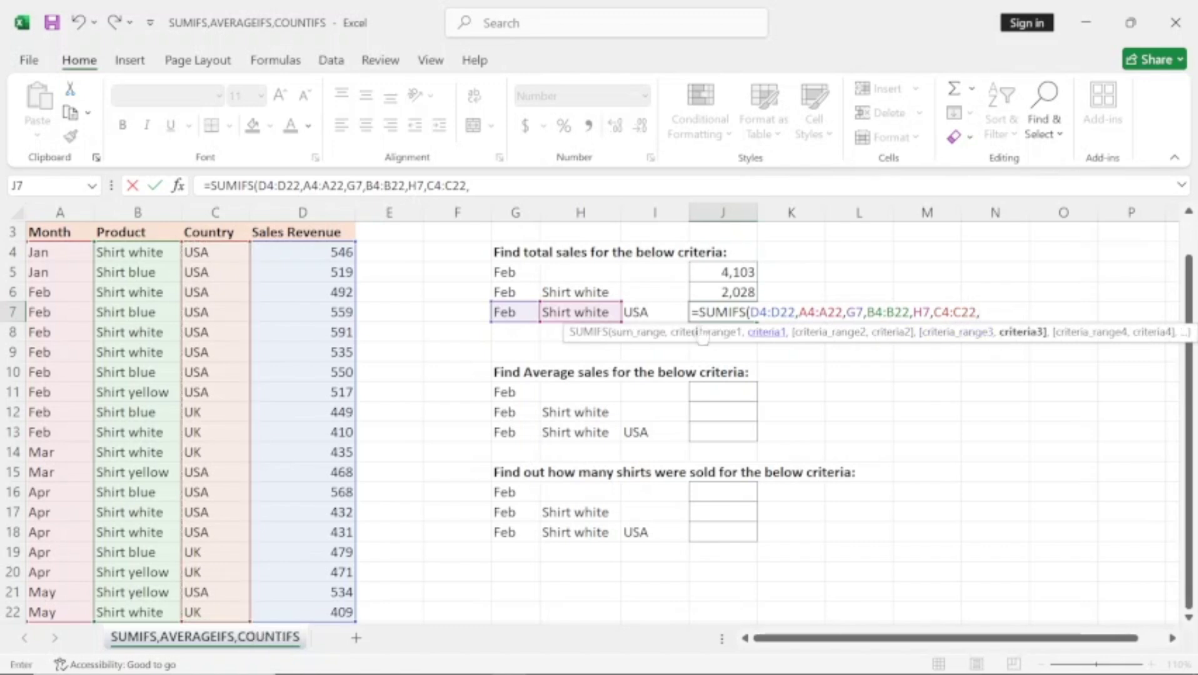
left_click(646, 312)
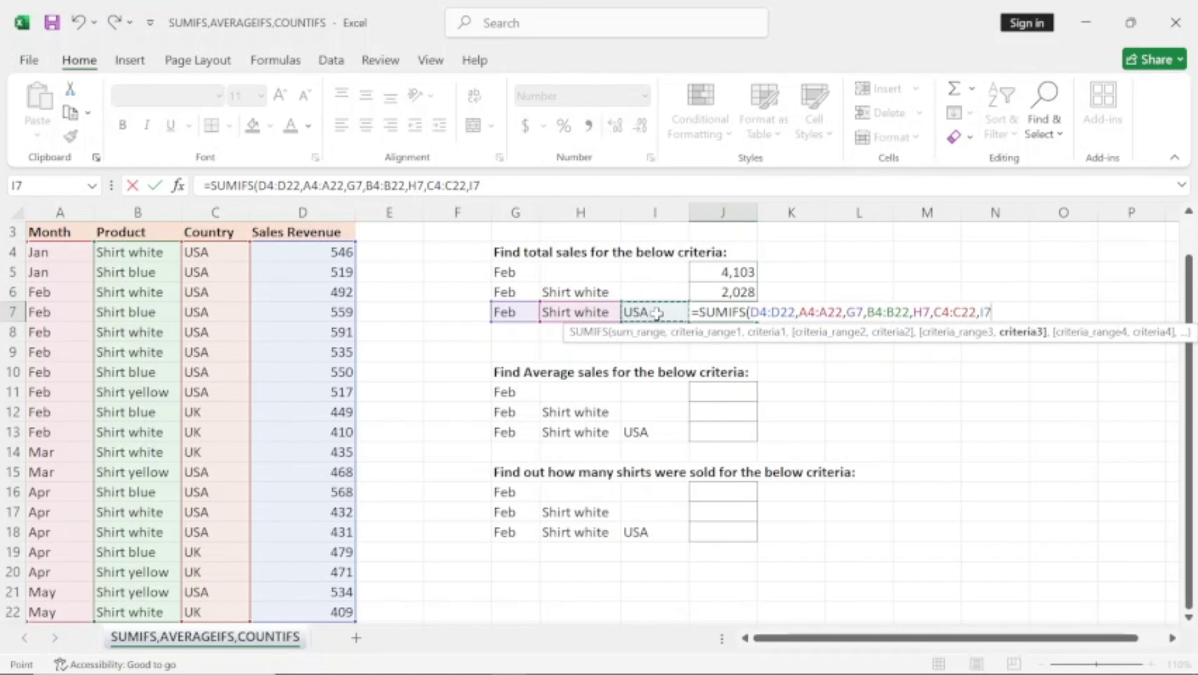
key("Return")
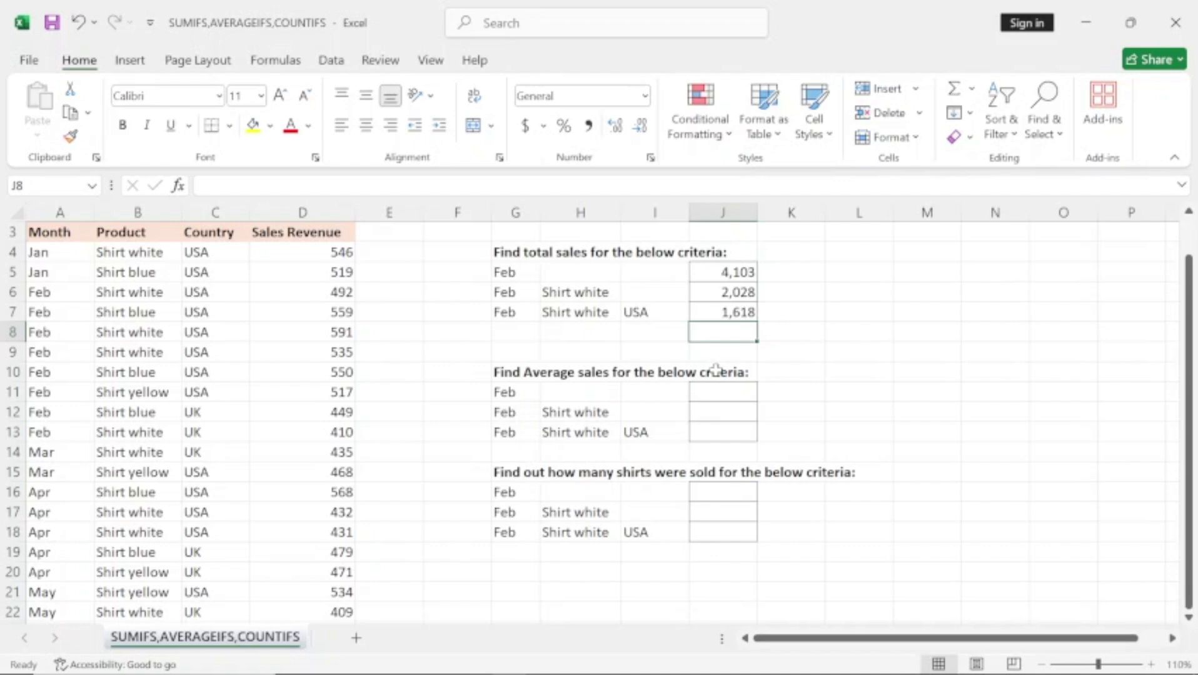
Start an AVERAGEIFS formula in cell J11 with the sales revenue range D4:D22 as its average range.
left_click(720, 391)
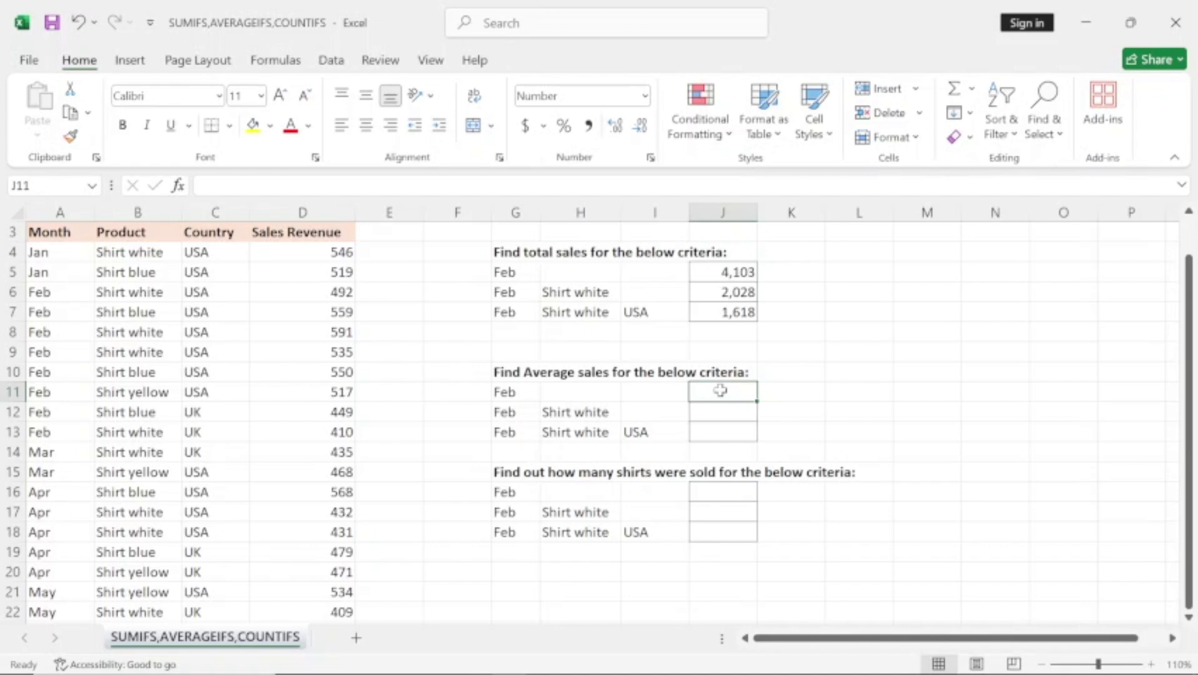
type("=")
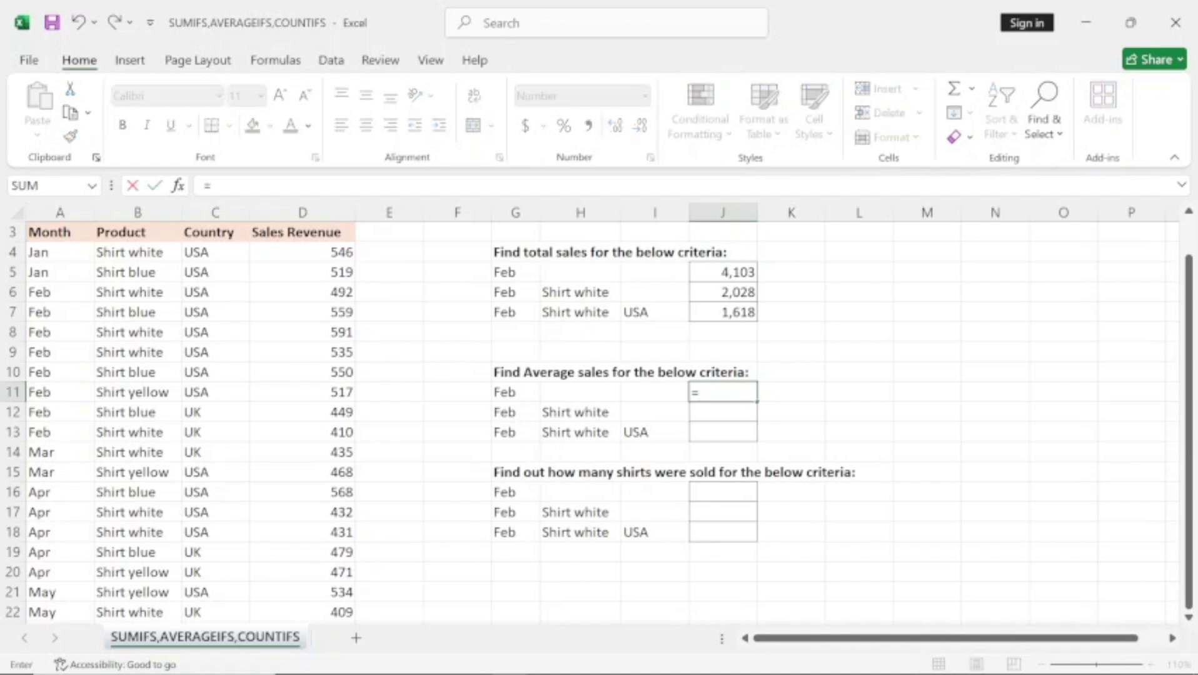
type("av")
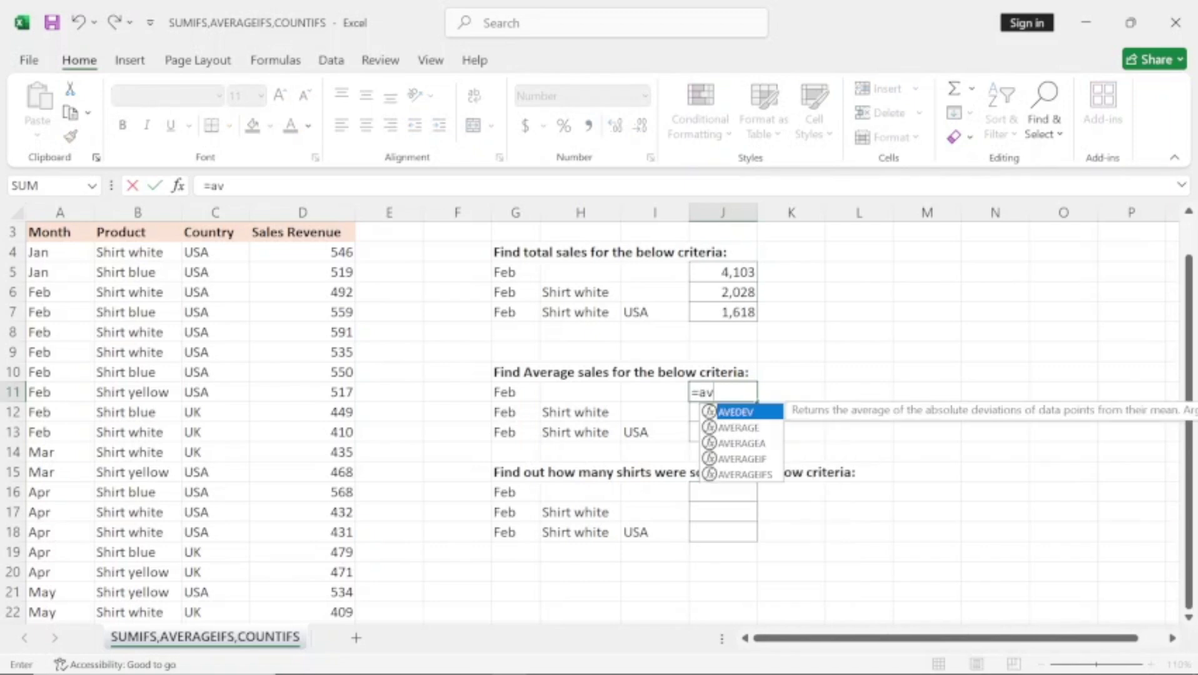
double_click(747, 474)
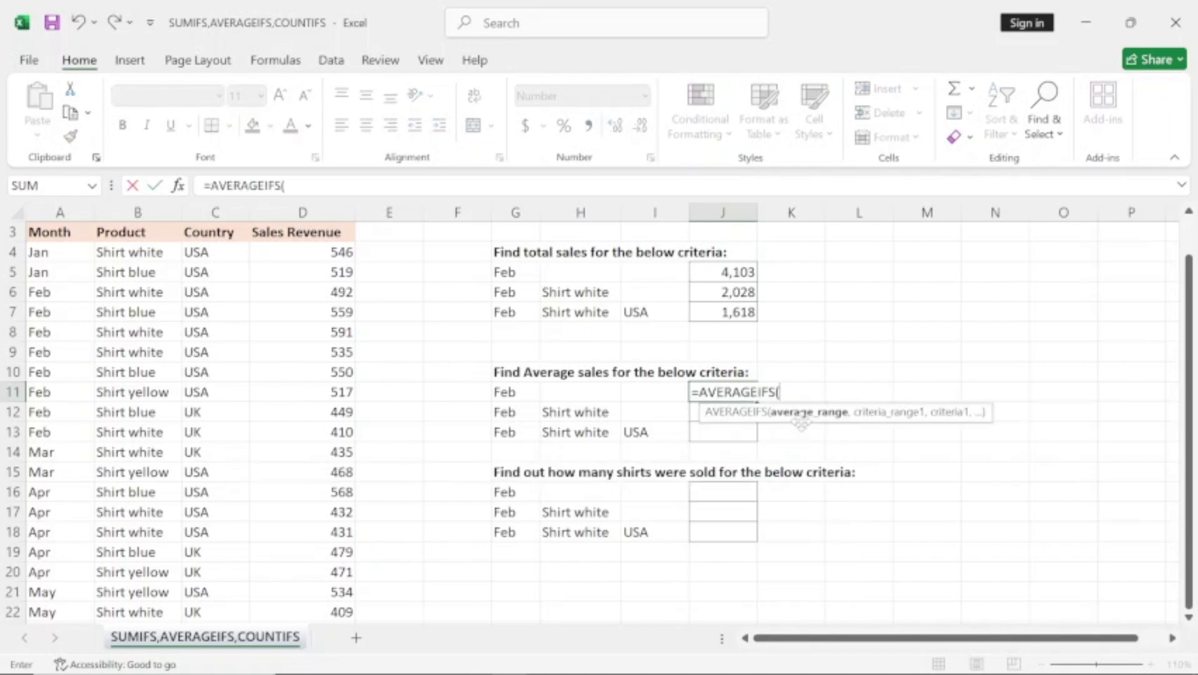
left_click(307, 250)
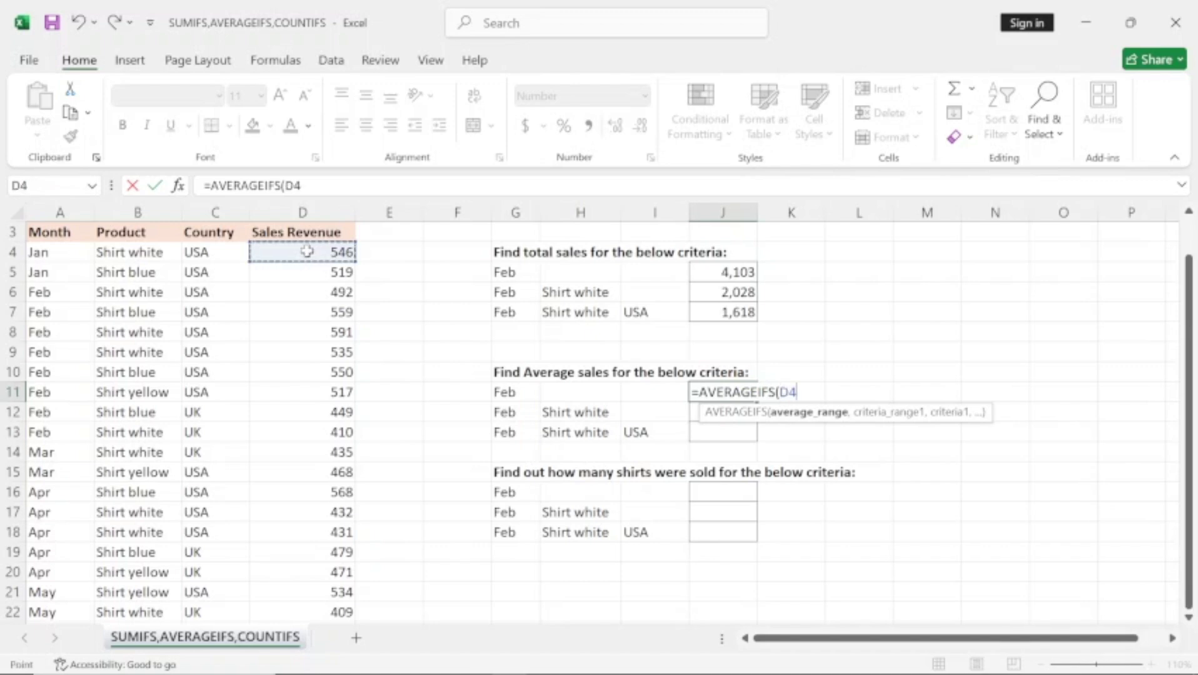
key("ctrl+shift+Down")
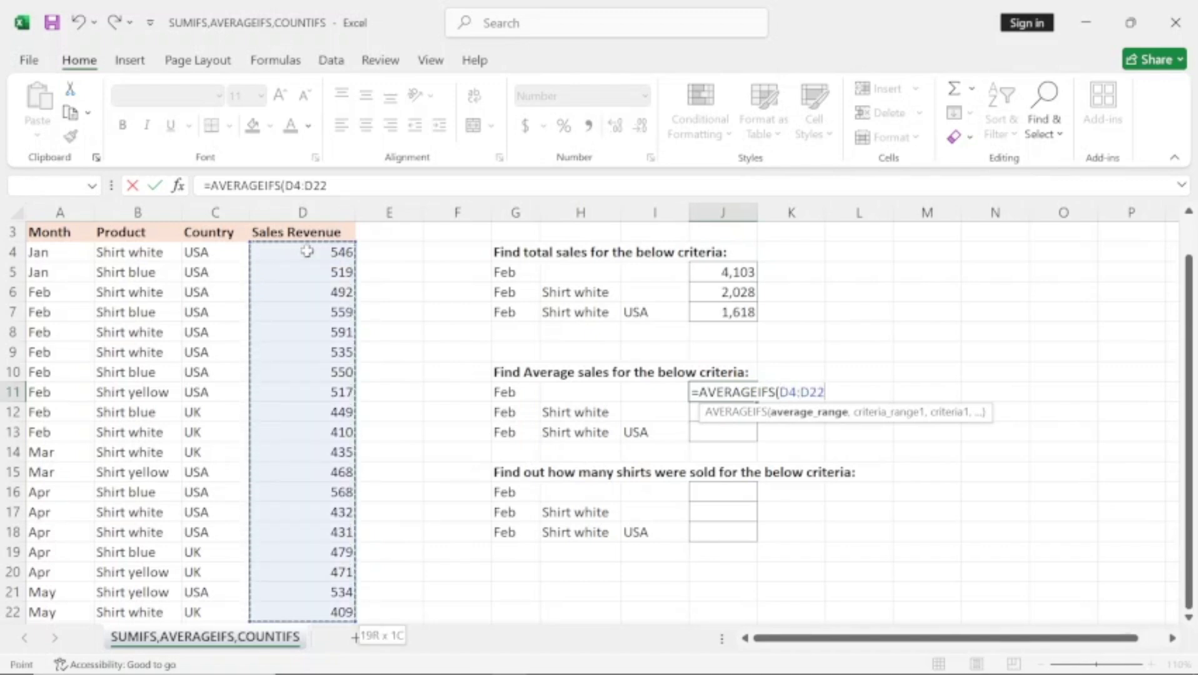
type(",")
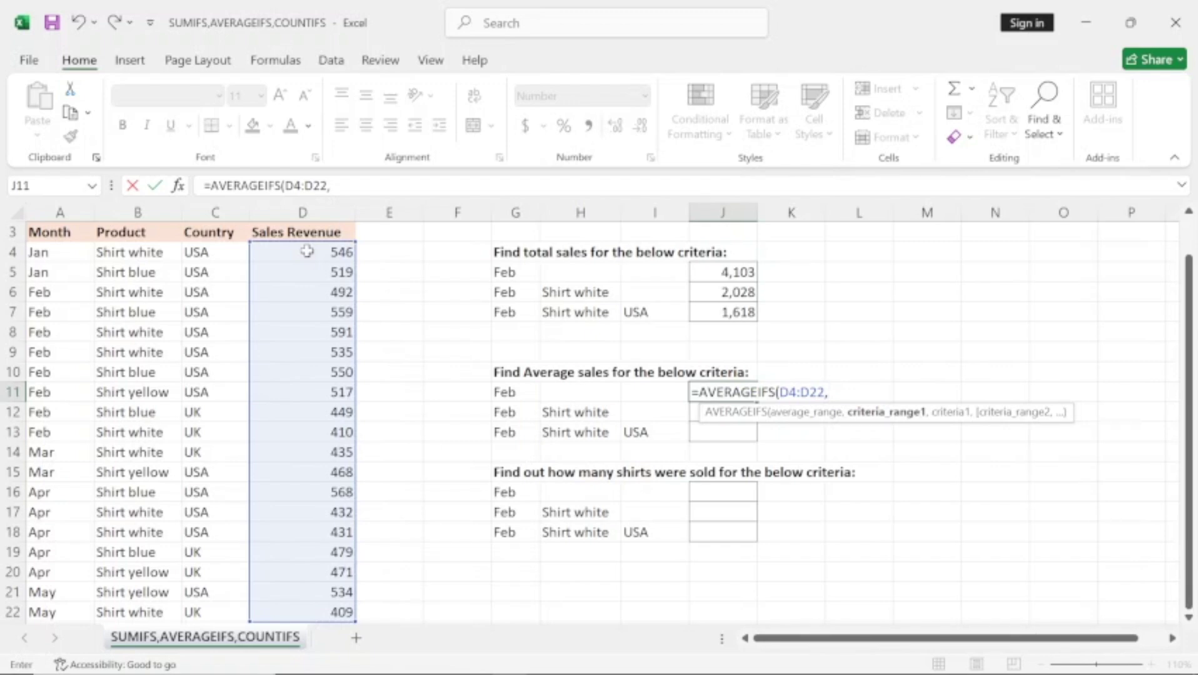
Complete the J11 formula with a condition matching the month range A4:A22 against cell G11.
left_click(56, 255)
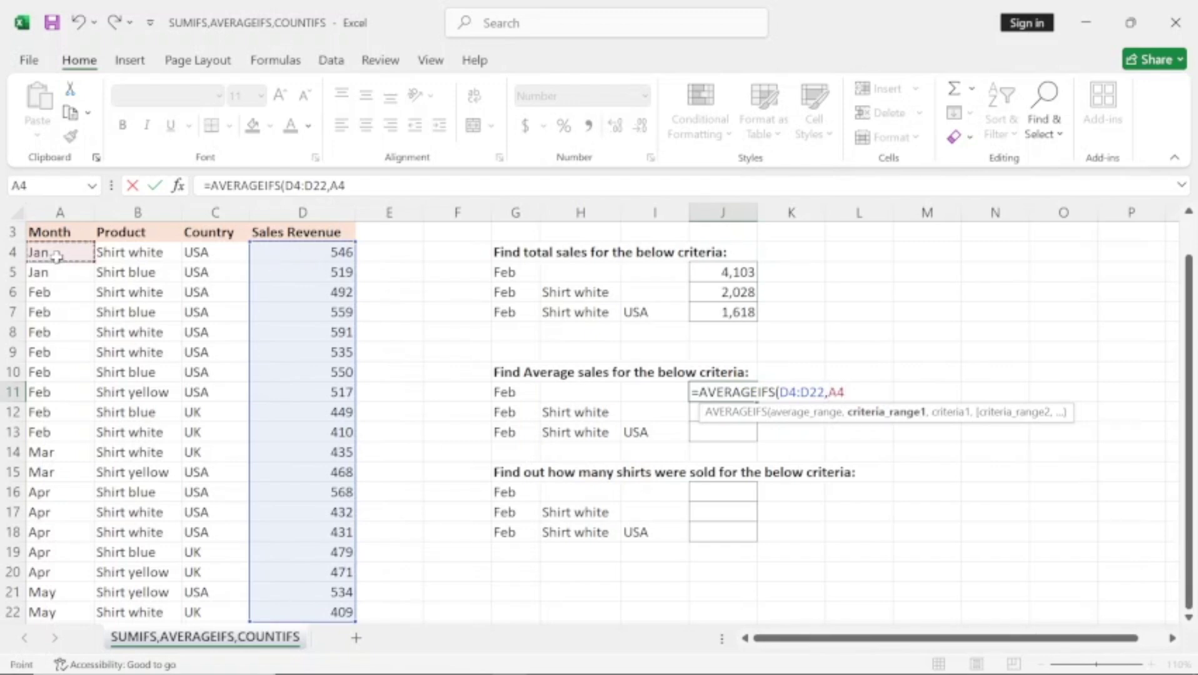
key("ctrl+shift+Down")
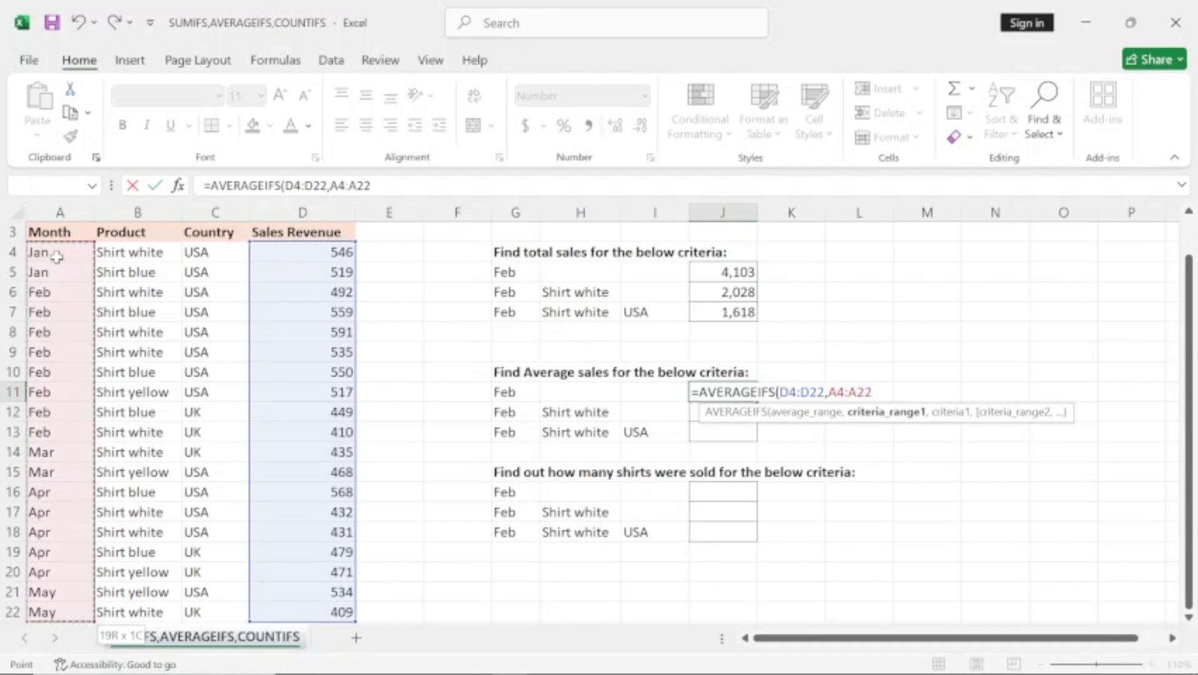
type(",")
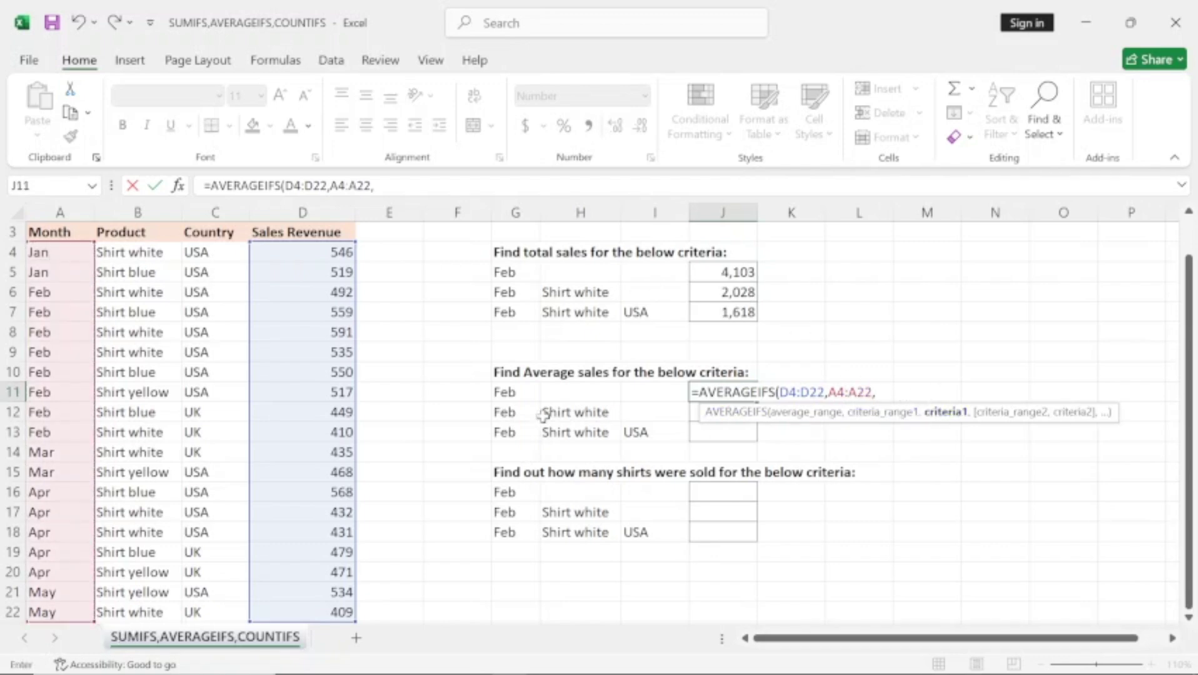
left_click(512, 392)
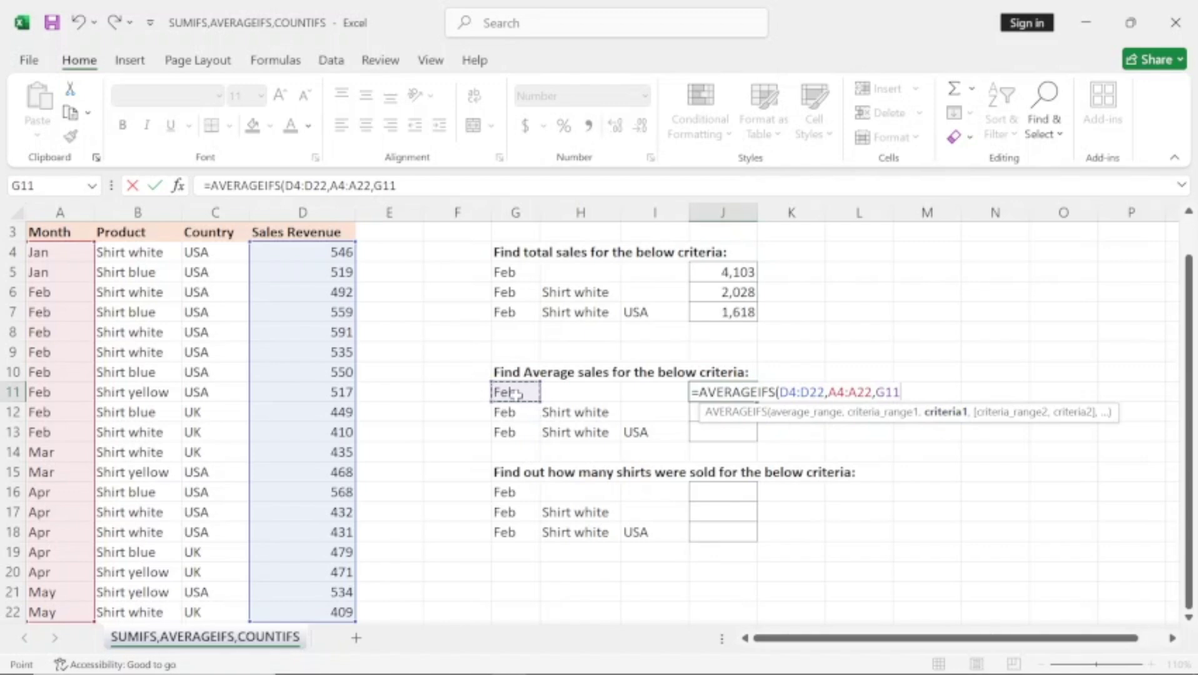
key("Return")
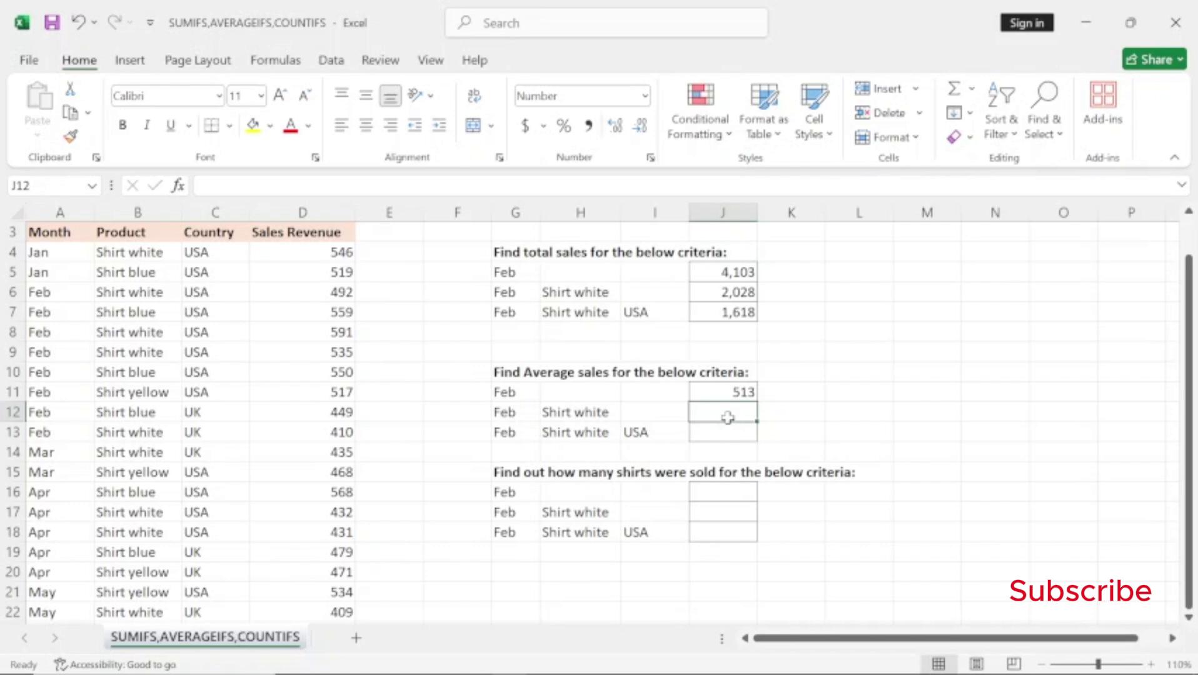
Start an AVERAGEIFS formula in cell J12 with the sales revenue range D4:D22 as its average range.
type("=")
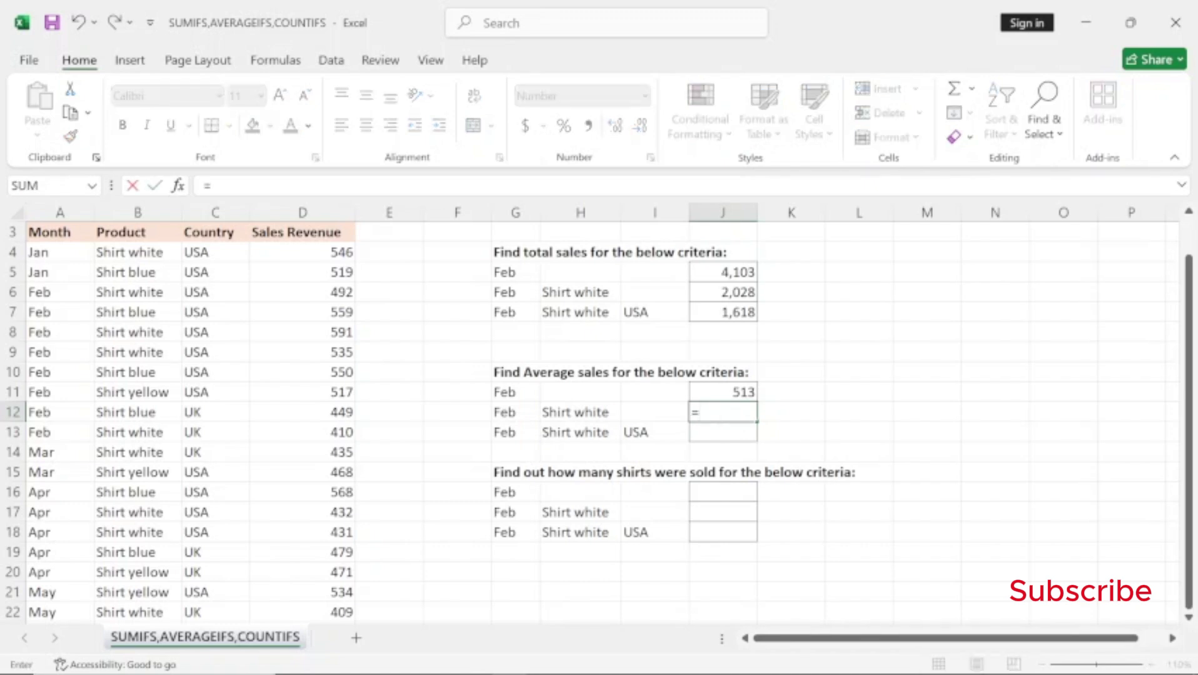
type("ave")
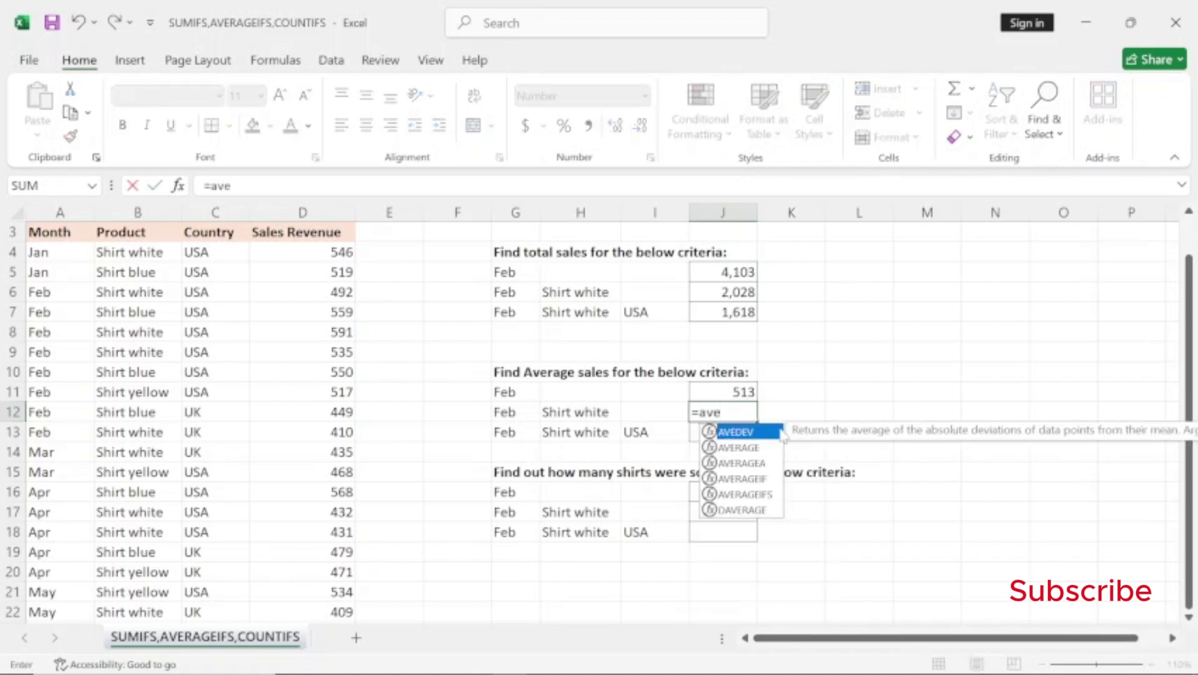
double_click(740, 494)
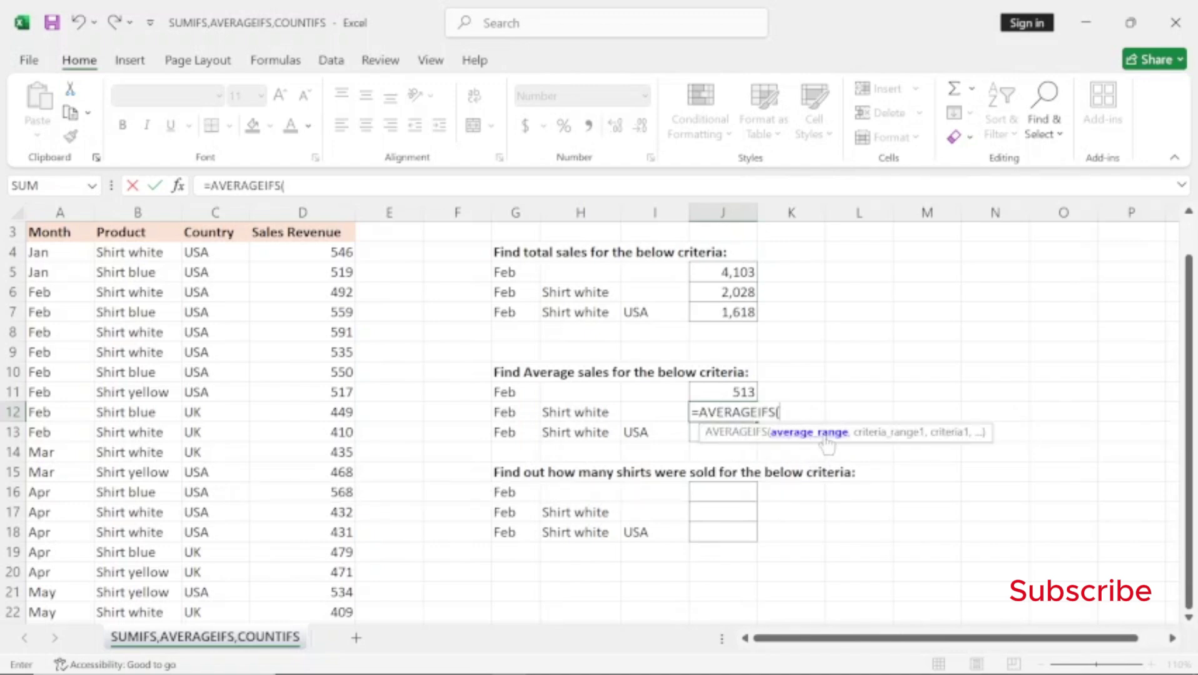
left_click(317, 252)
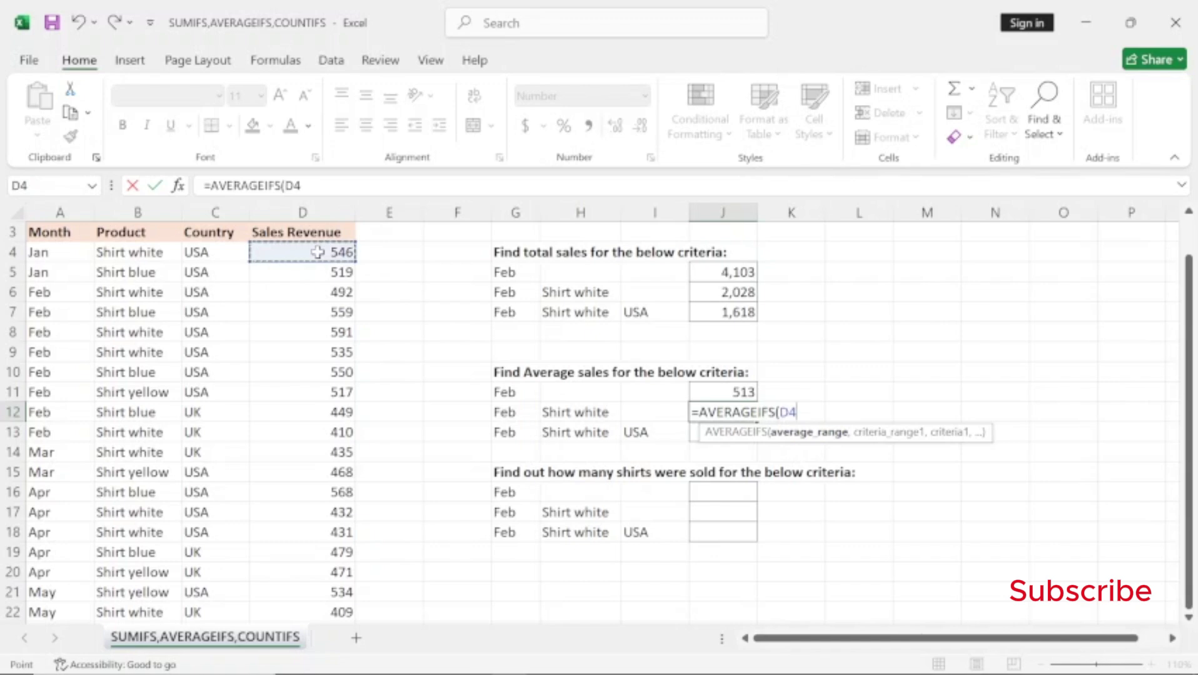
key("ctrl+shift+Down")
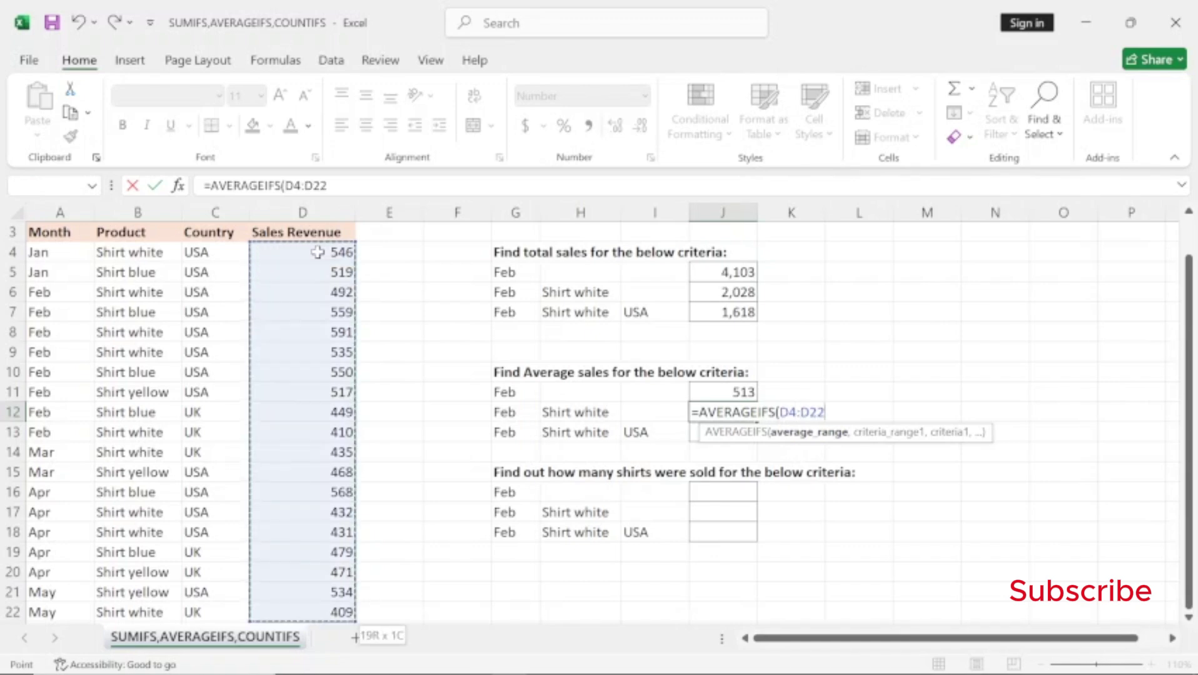
type(",")
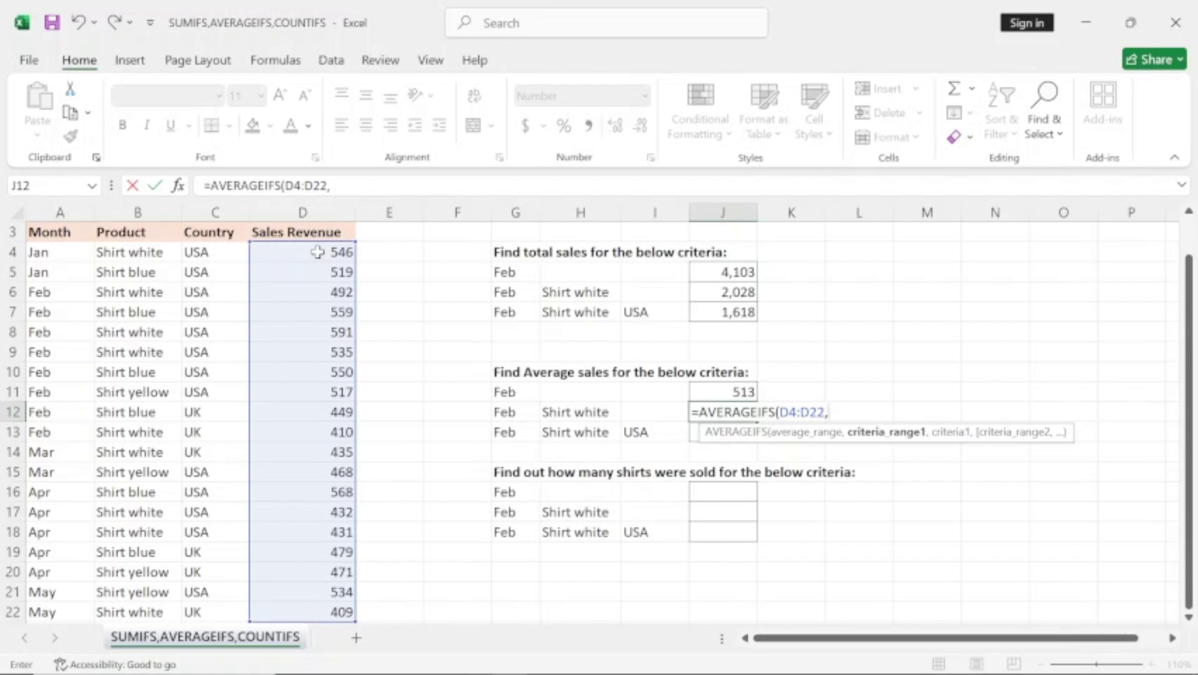
Add a first condition to the J12 formula matching the month range A4:A22 against cell G12.
left_click(56, 256)
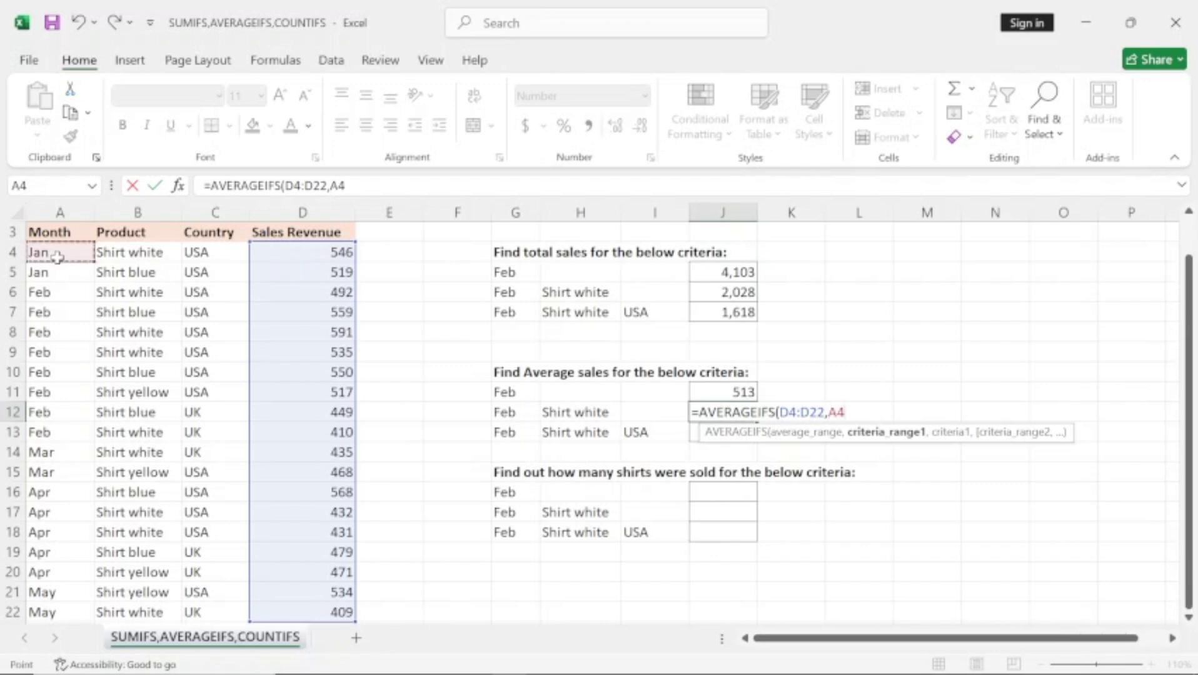
key("ctrl+shift+Down")
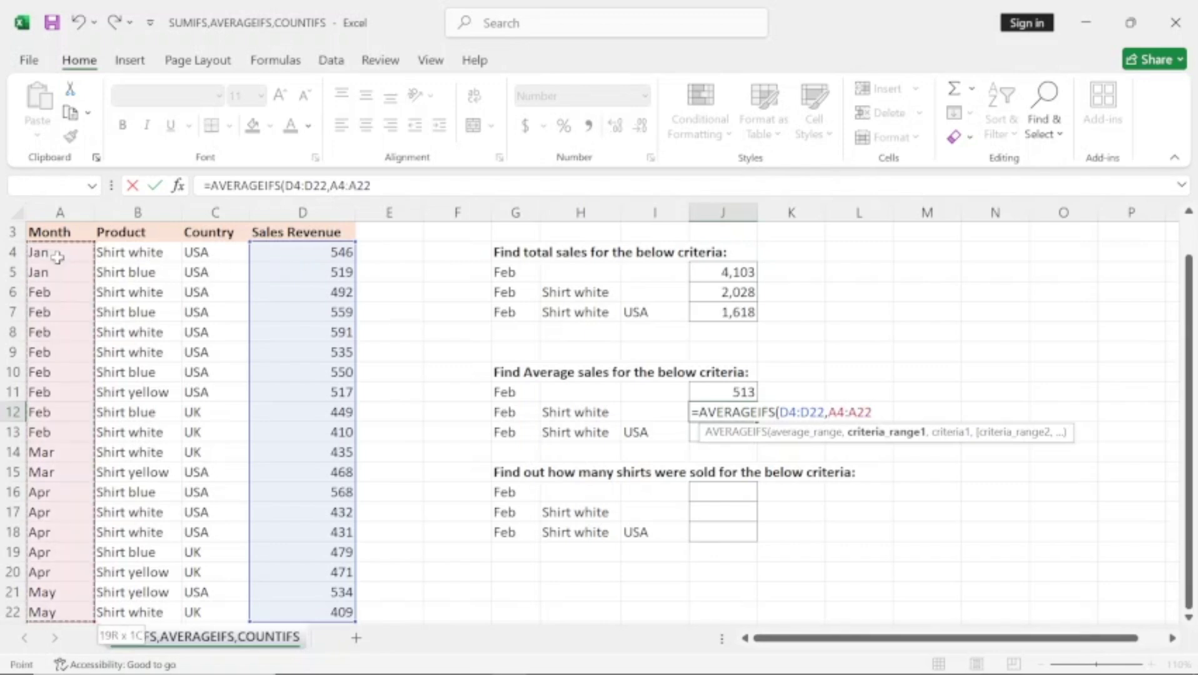
type(",")
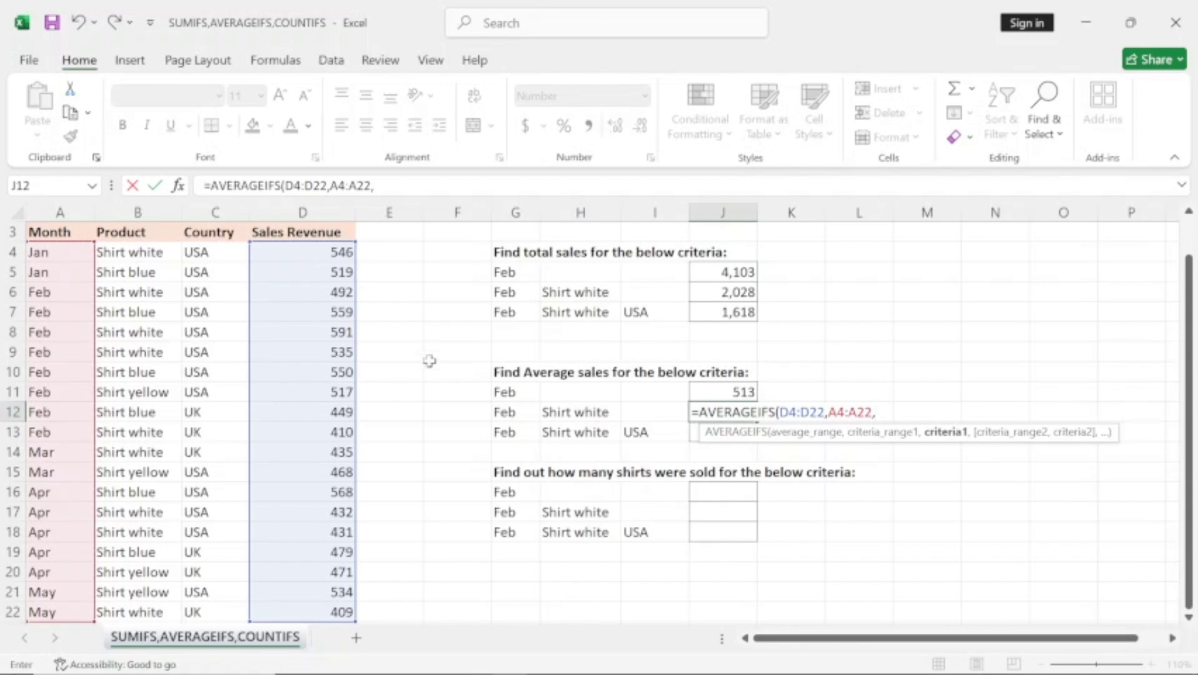
left_click(506, 412)
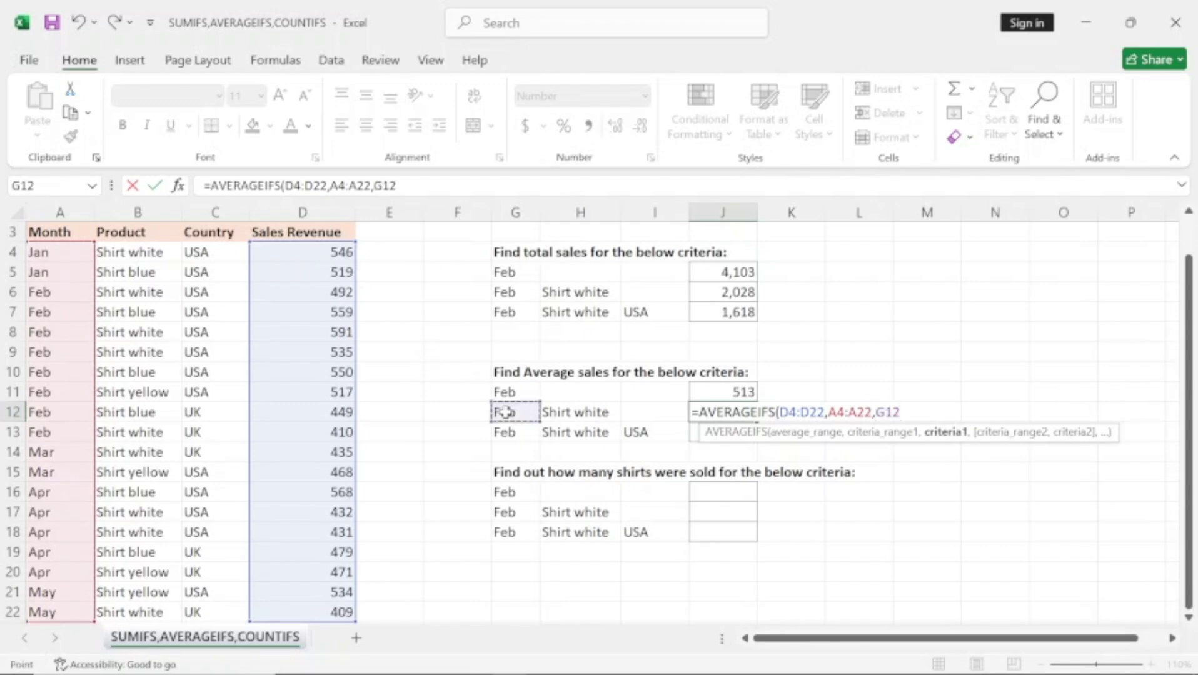
type(",")
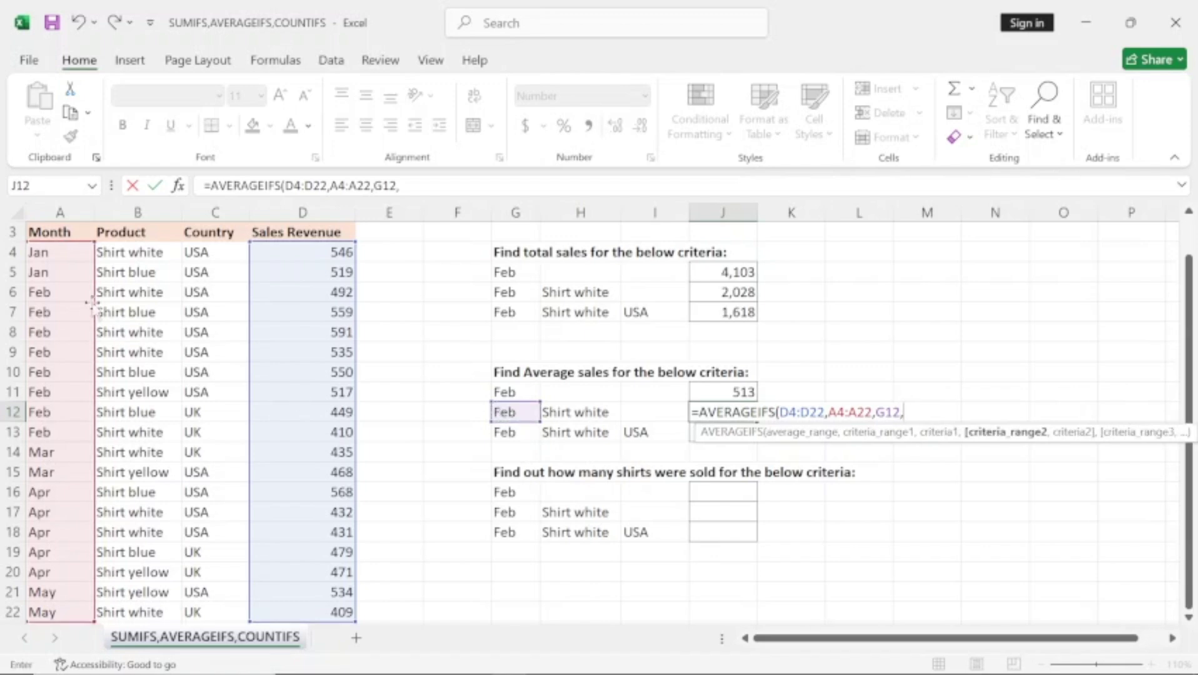
Complete the J12 formula with a second condition matching the product range B4:B22 against cell H12.
left_click(142, 253)
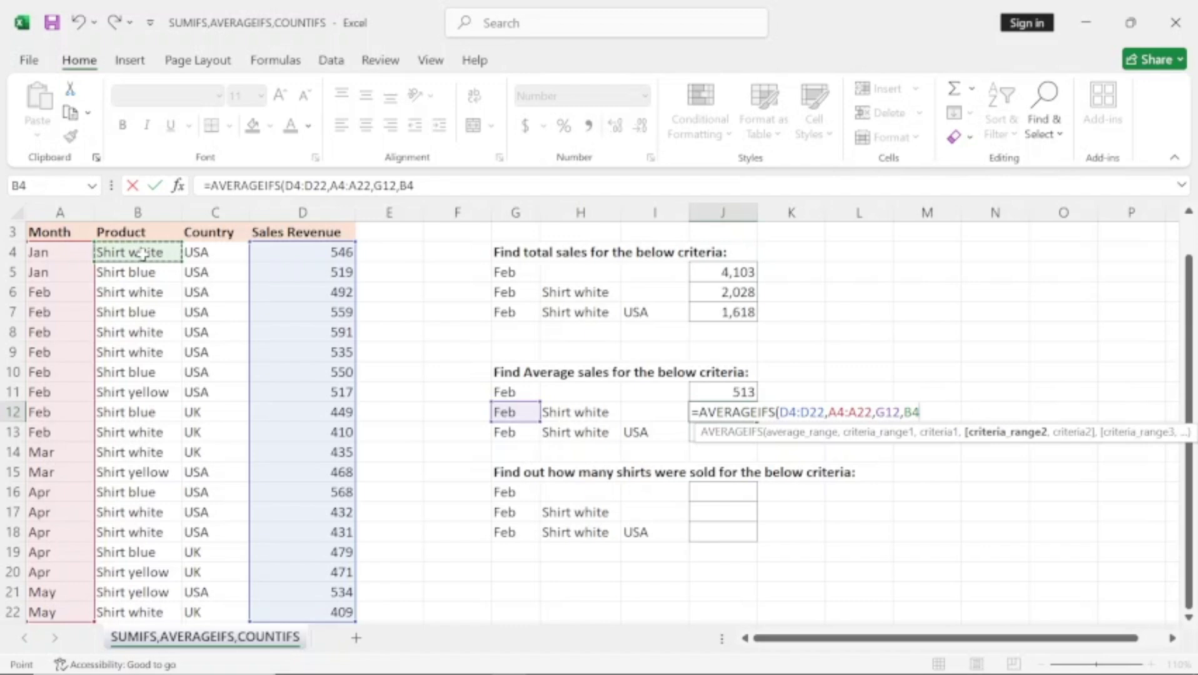
key("ctrl+shift+Down")
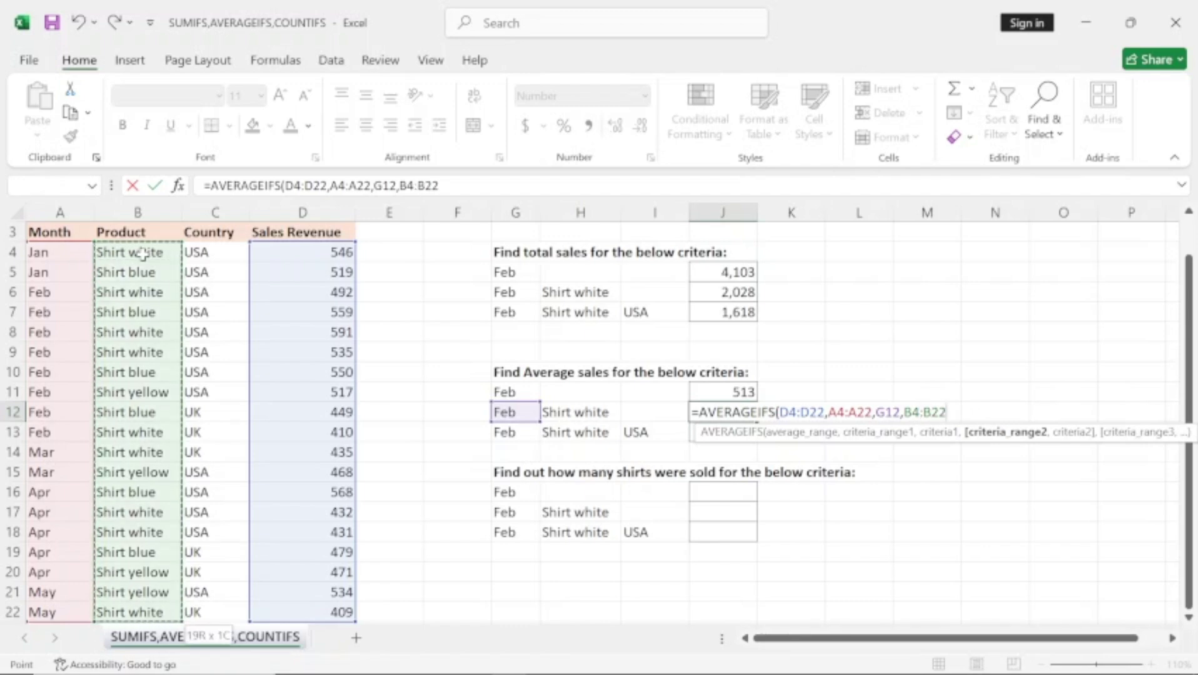
type(",")
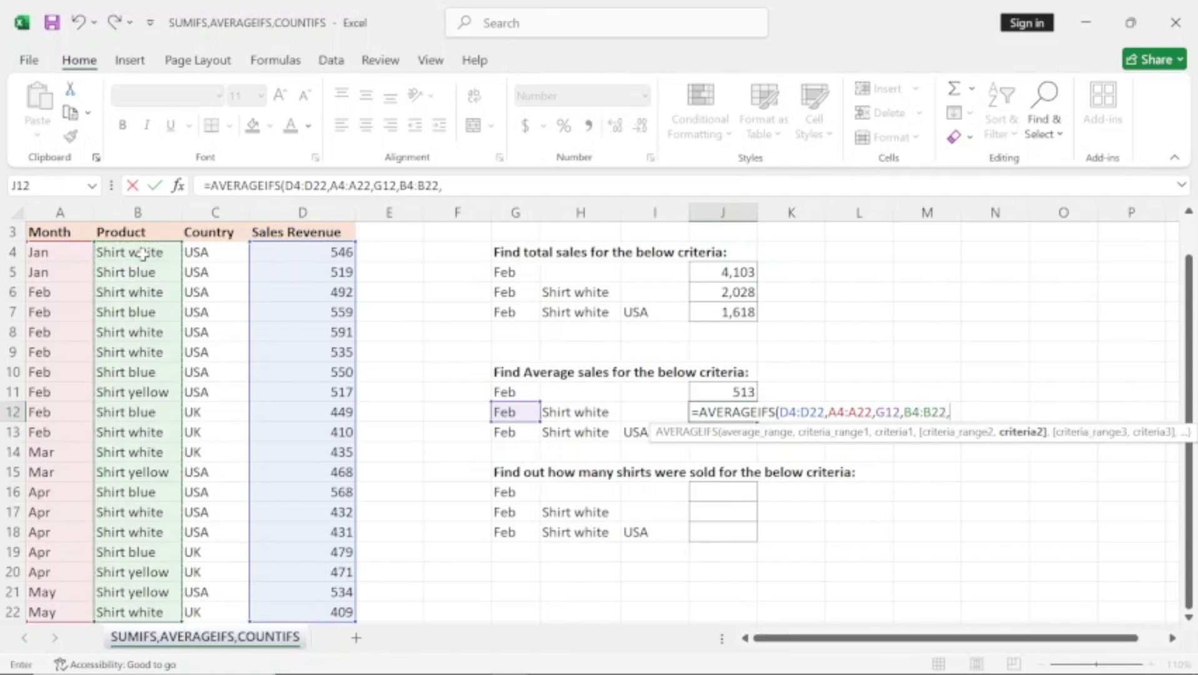
left_click(581, 417)
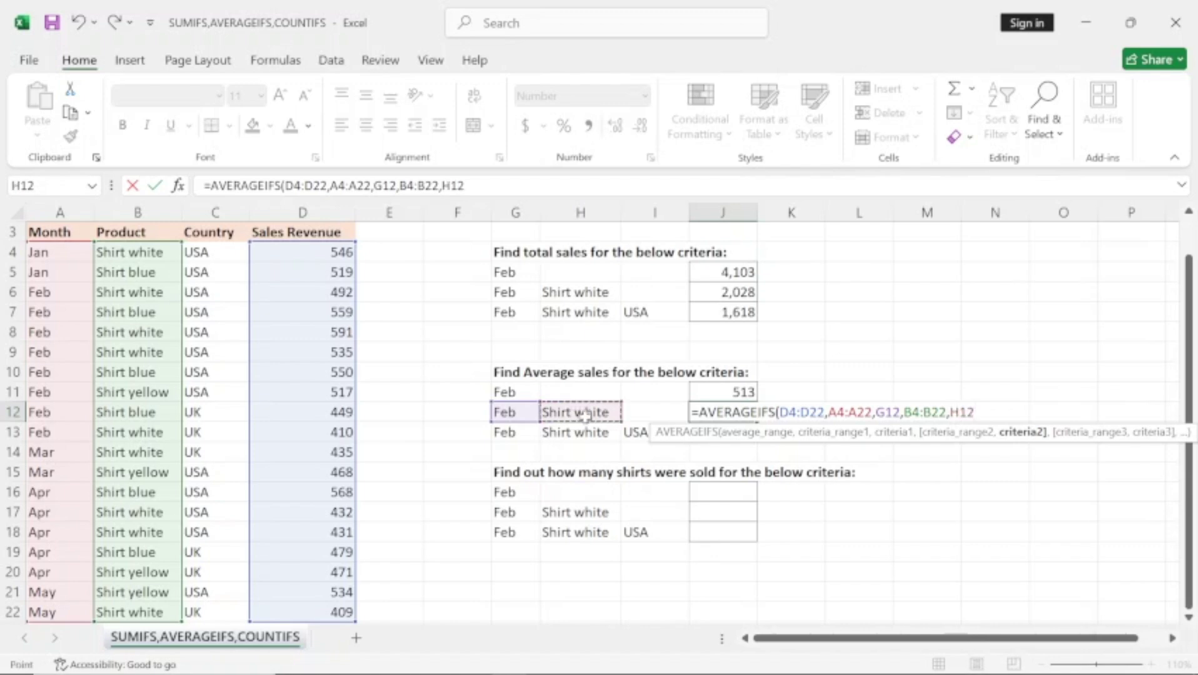
key("Return")
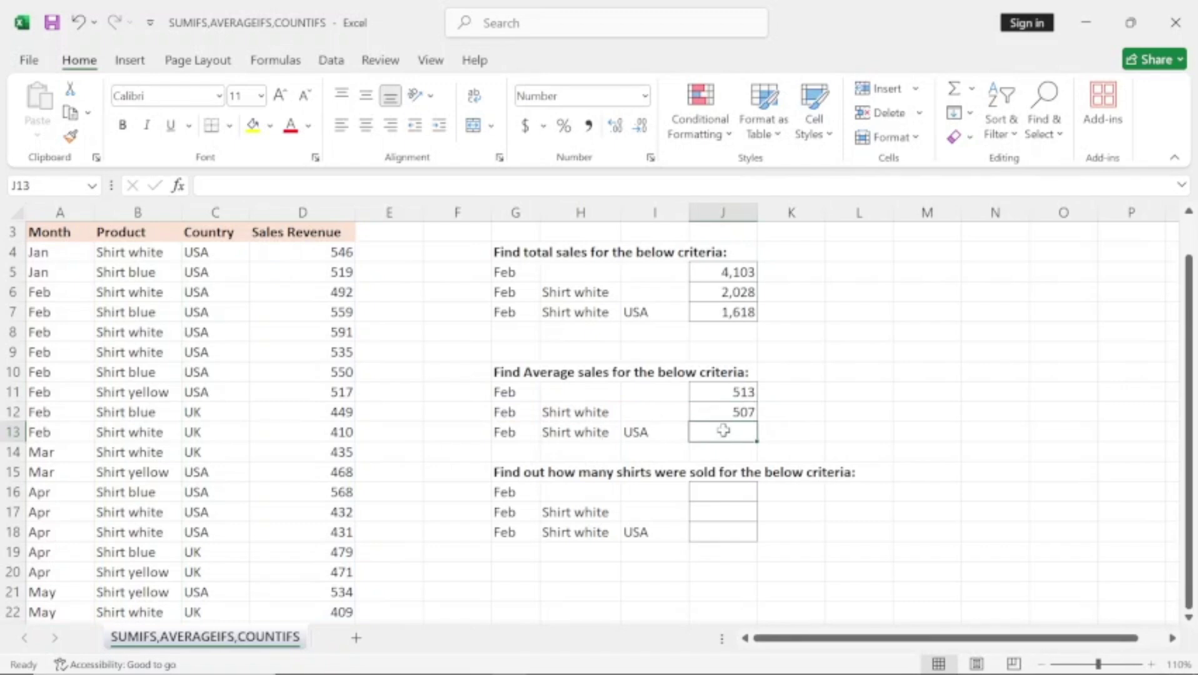
Start an AVERAGEIFS formula in cell J13 with the sales revenue range D4:D22 as its average range.
type("=a")
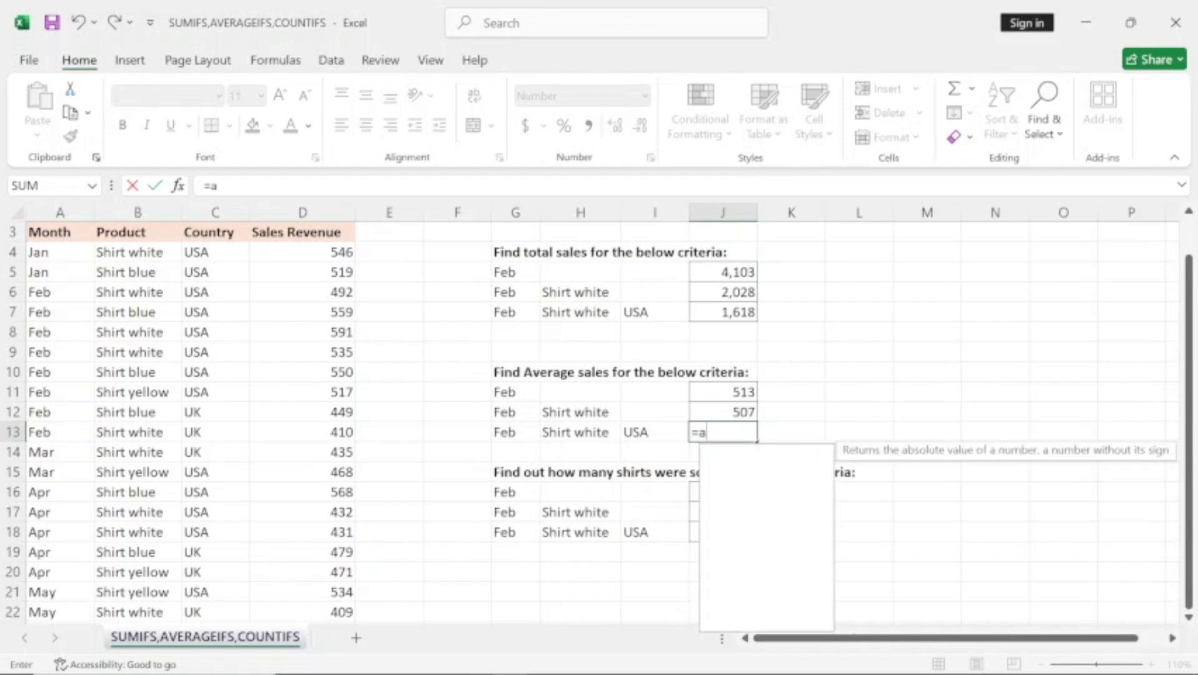
type("ve")
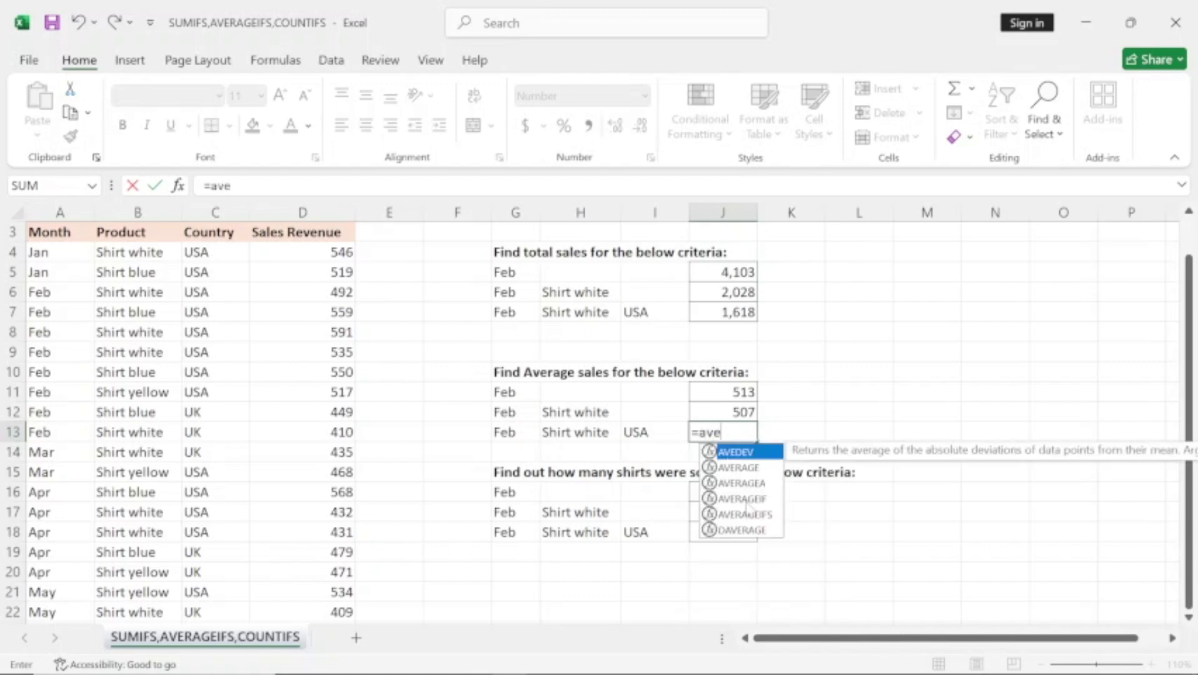
double_click(748, 512)
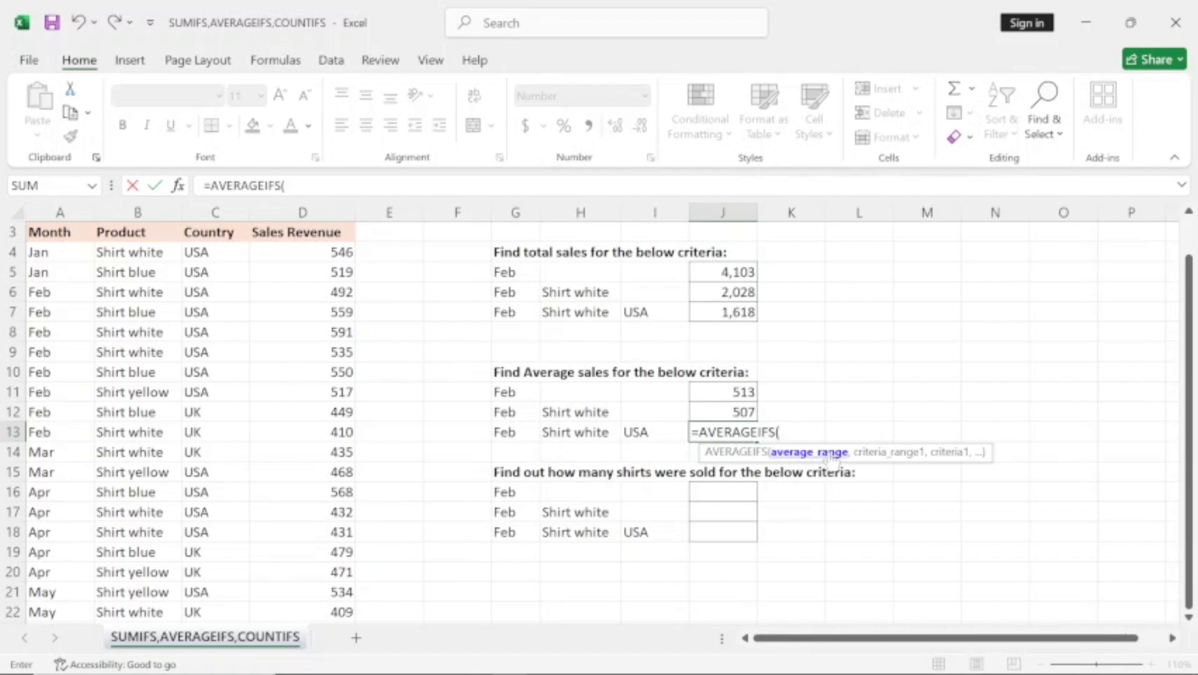
left_click(304, 254)
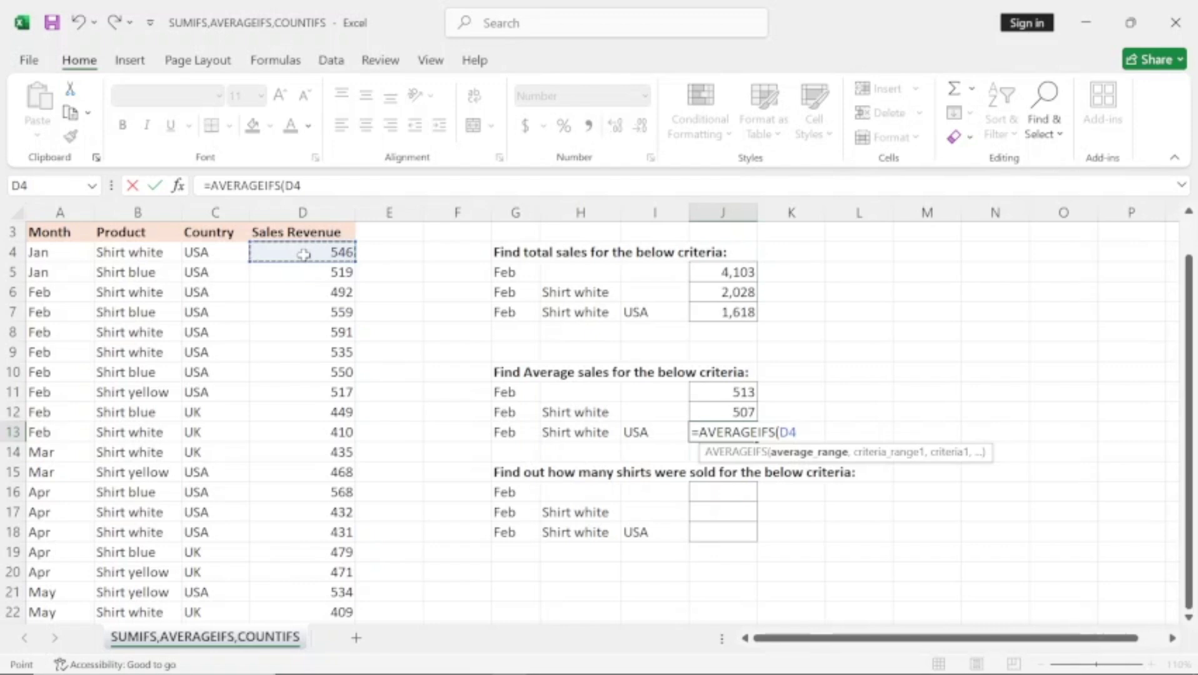
key("ctrl+shift+Down")
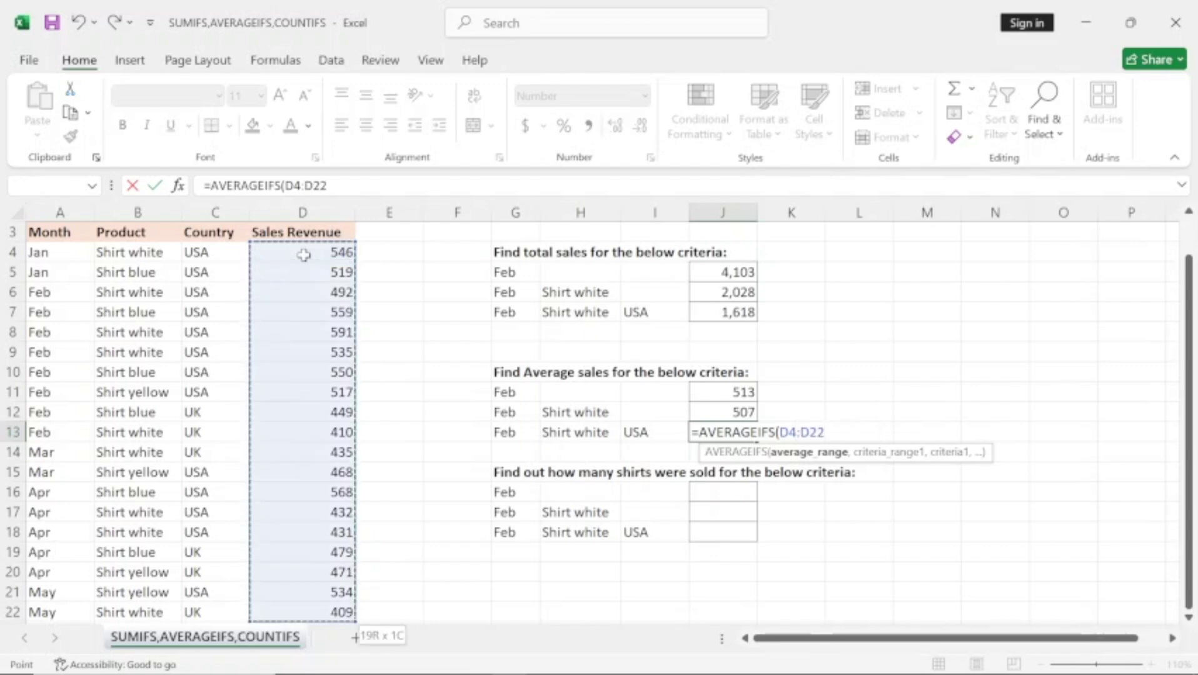
type(",")
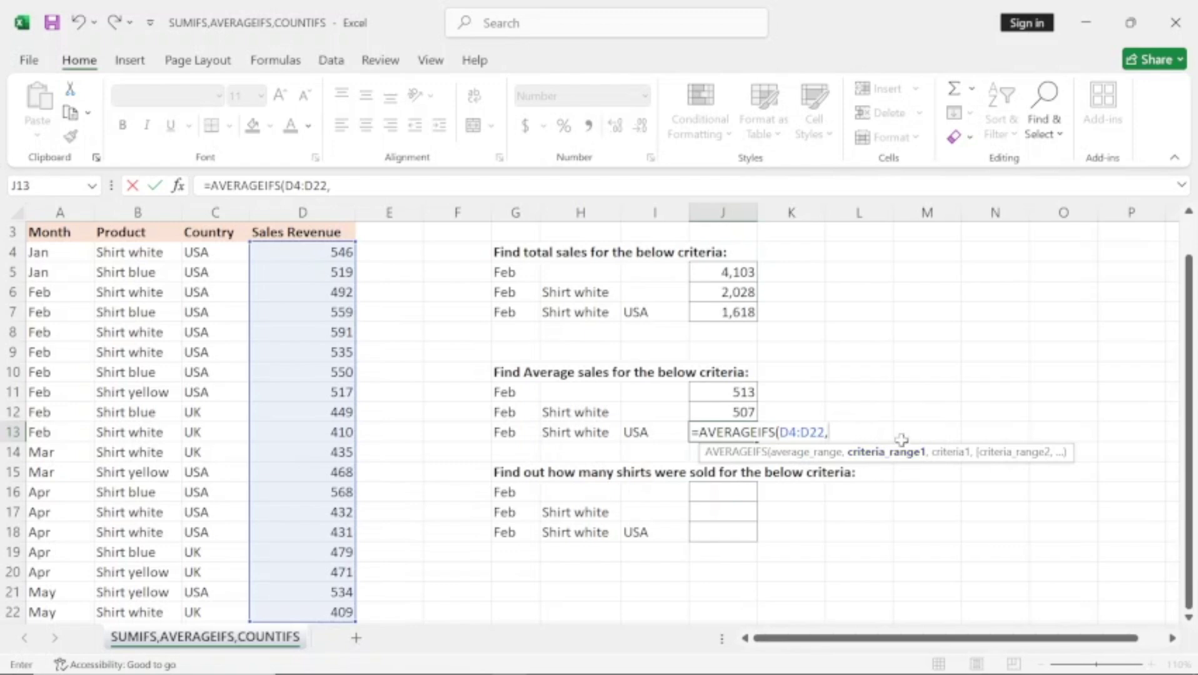
Add a first condition to the J13 formula matching the month range A4:A22 against cell G13.
left_click(52, 252)
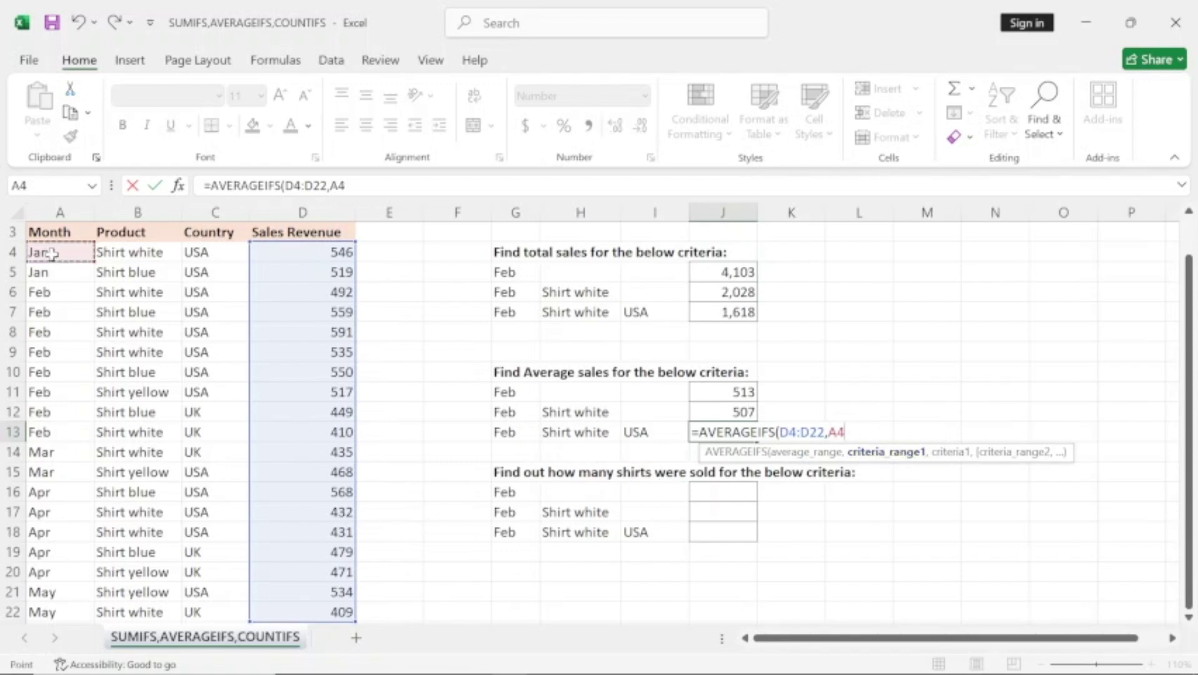
key("ctrl+shift+Down")
type(",")
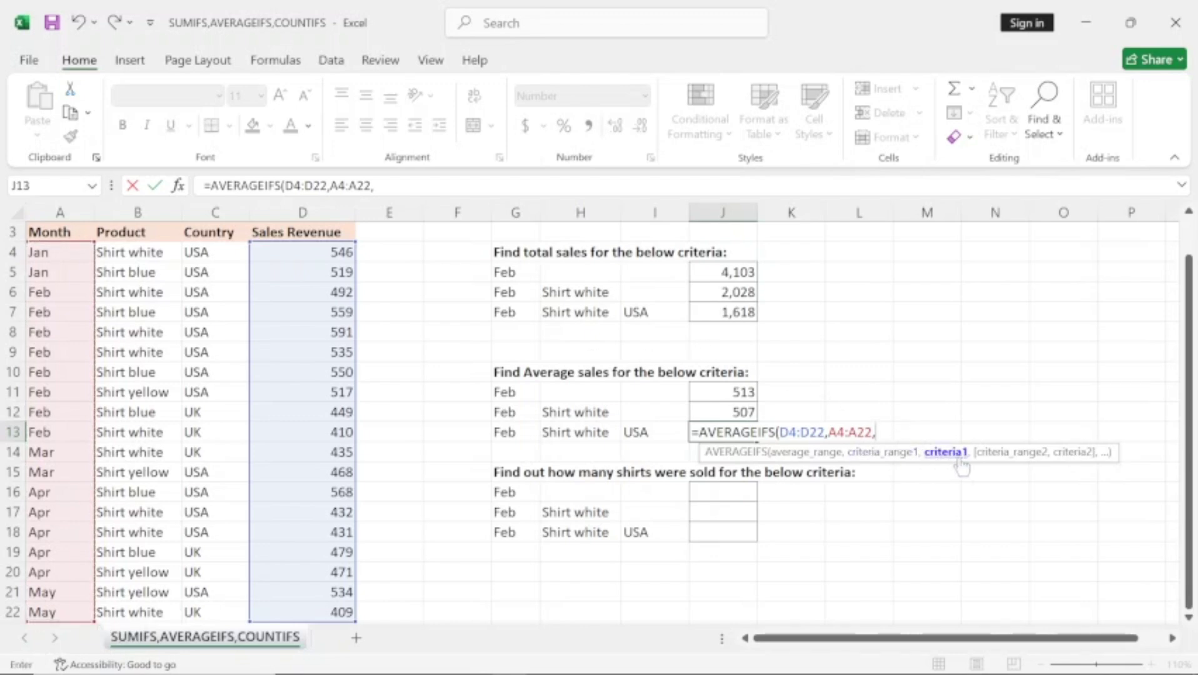
left_click(507, 430)
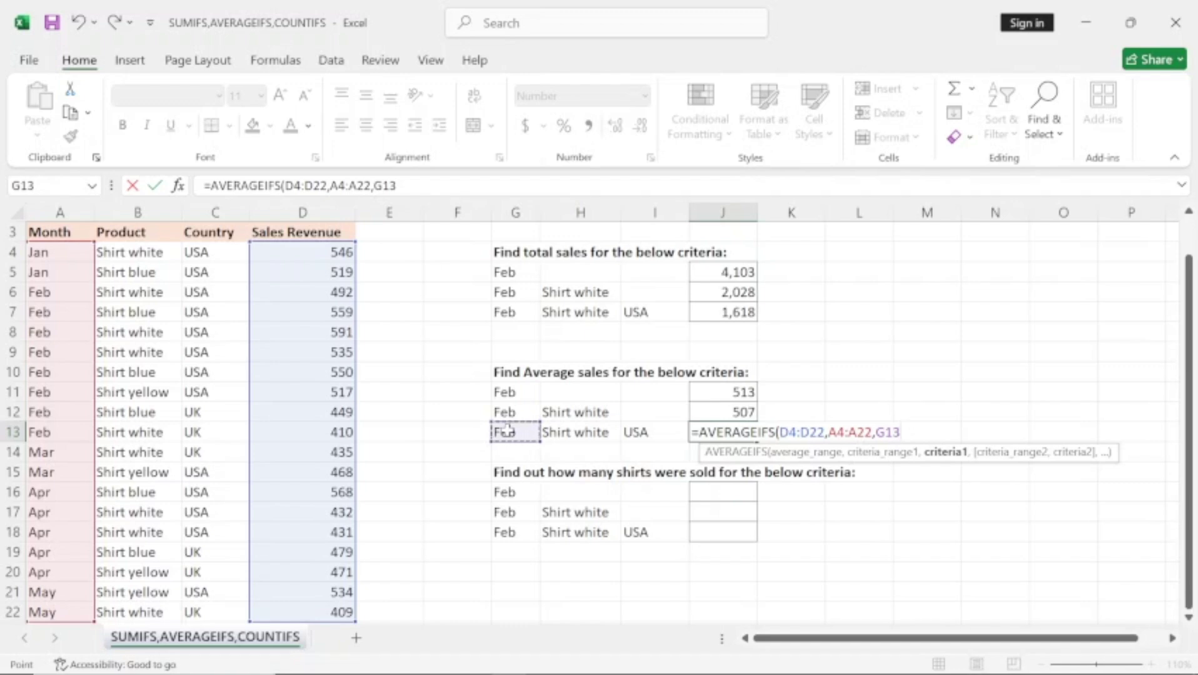
type(",")
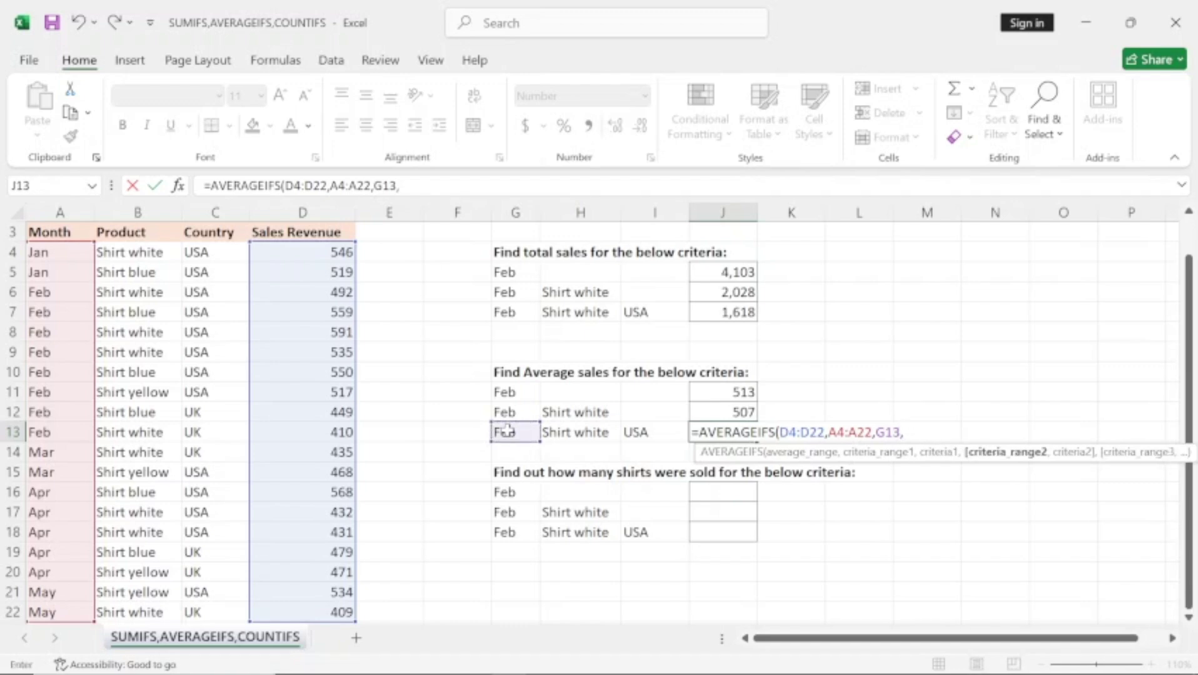
Add a second condition to the J13 formula matching the product range B4:B22 against cell H13.
left_click(139, 253)
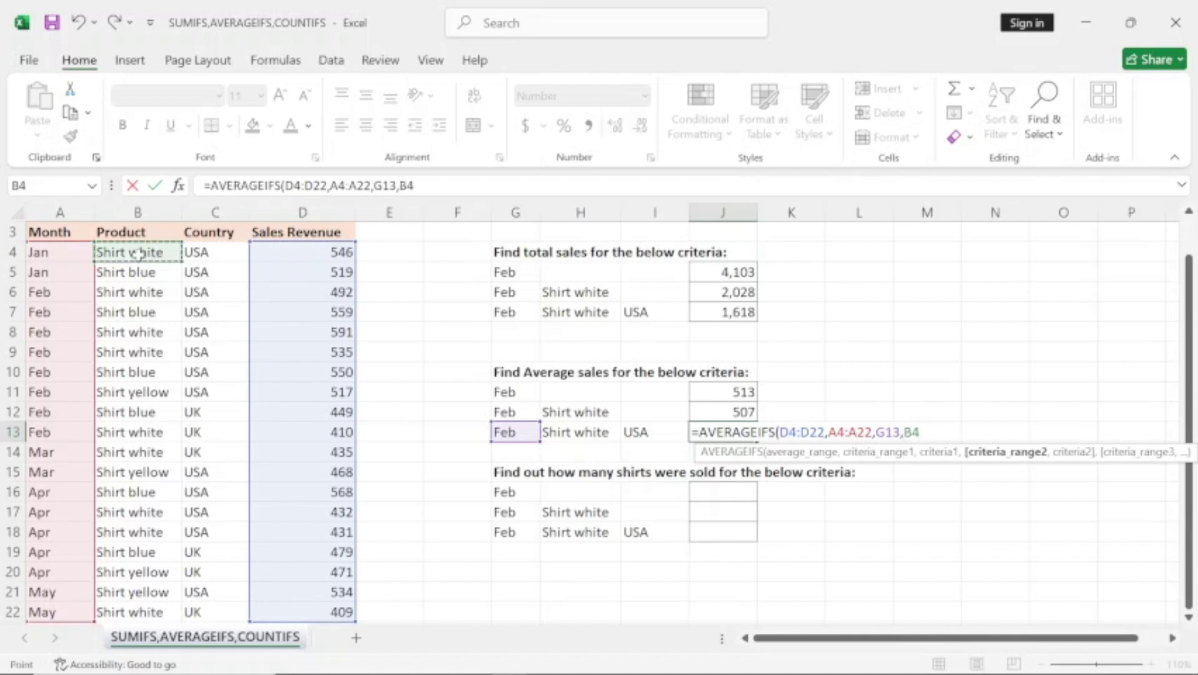
key("ctrl+shift+Down")
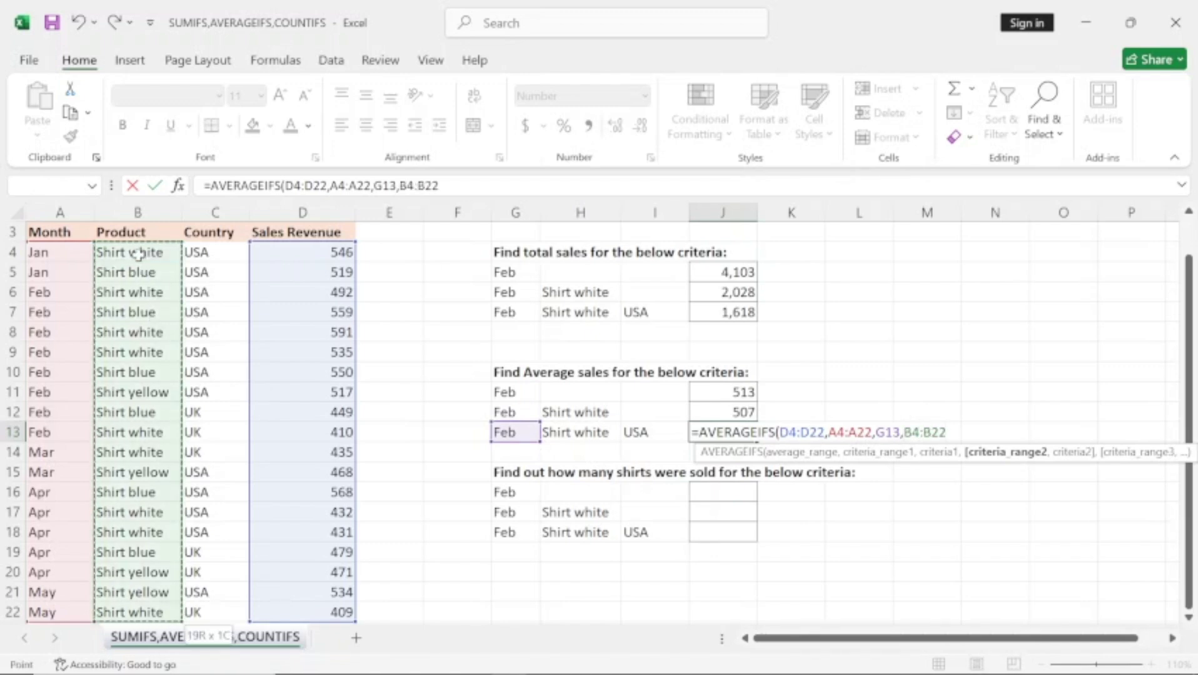
type(",")
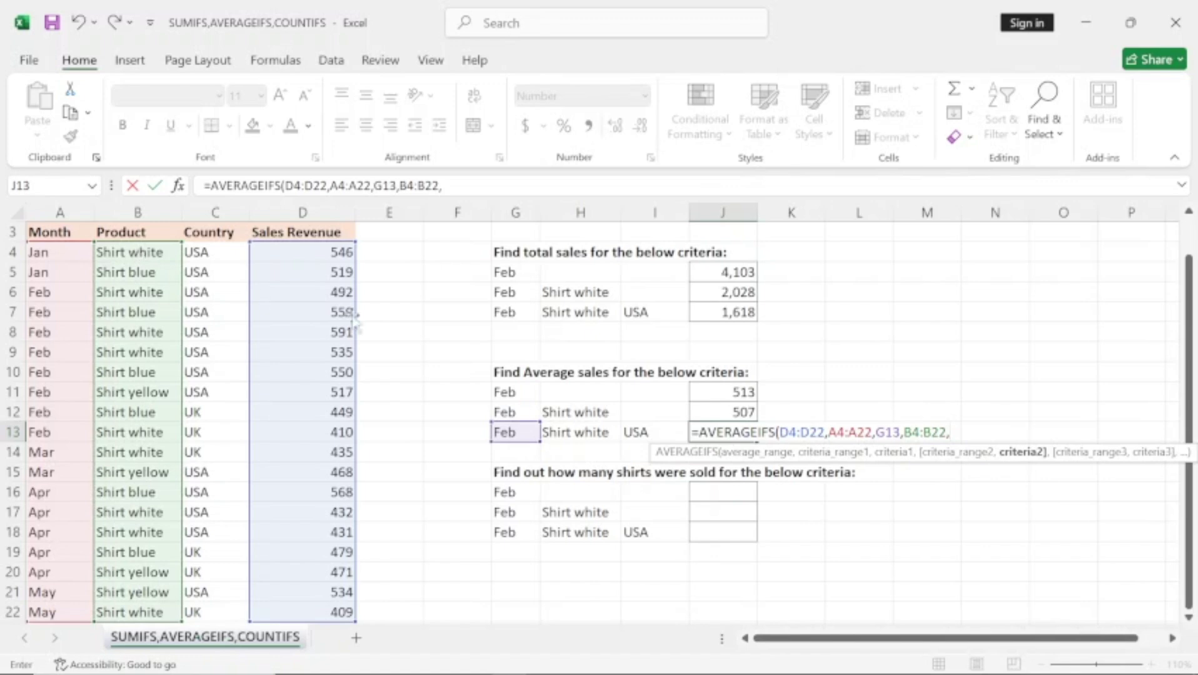
left_click(567, 434)
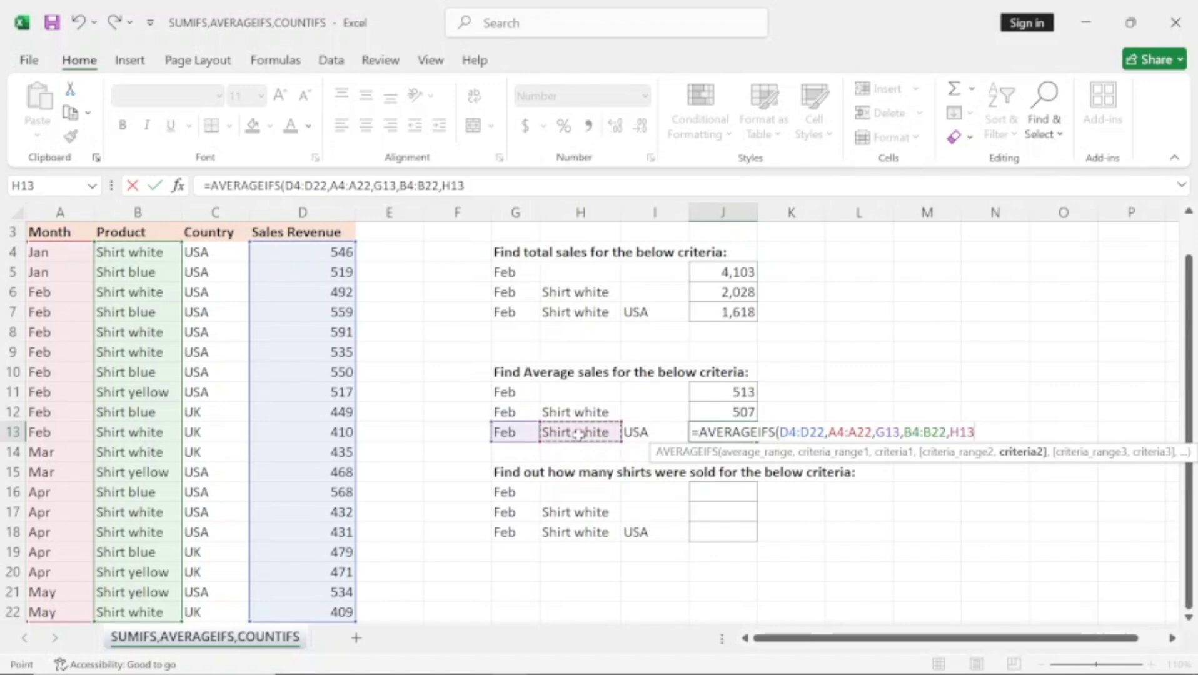
type(",")
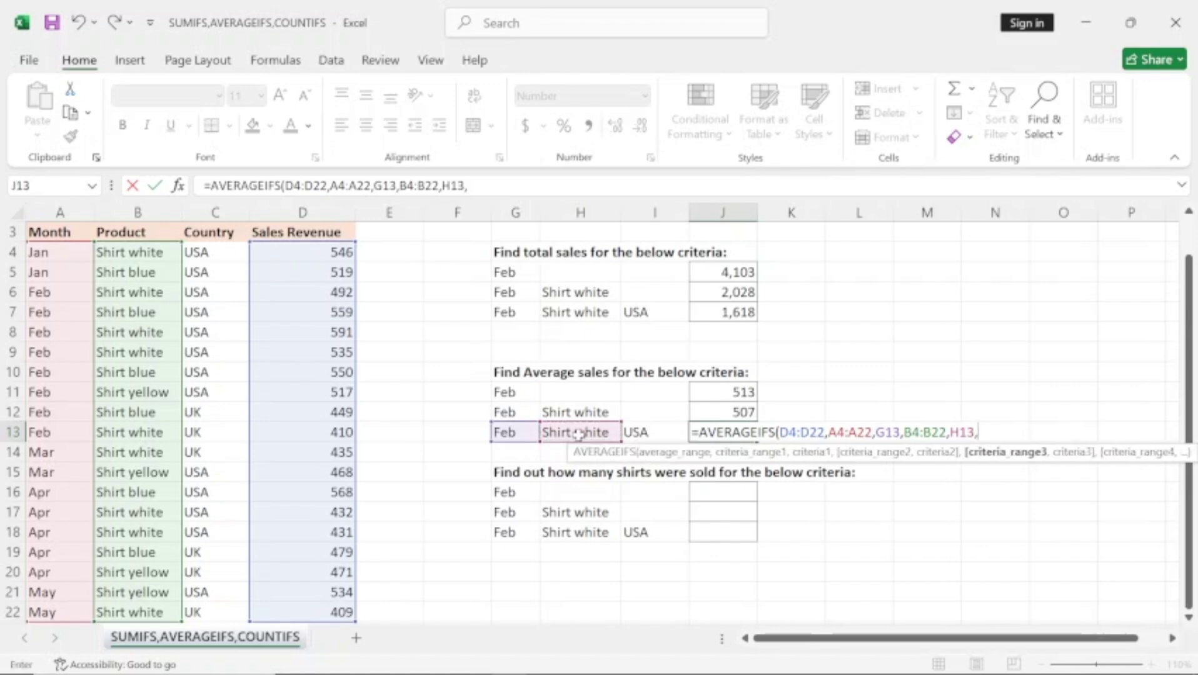
Complete the J13 formula with a third condition matching the country range C4:C22 against cell I13.
left_click(216, 254)
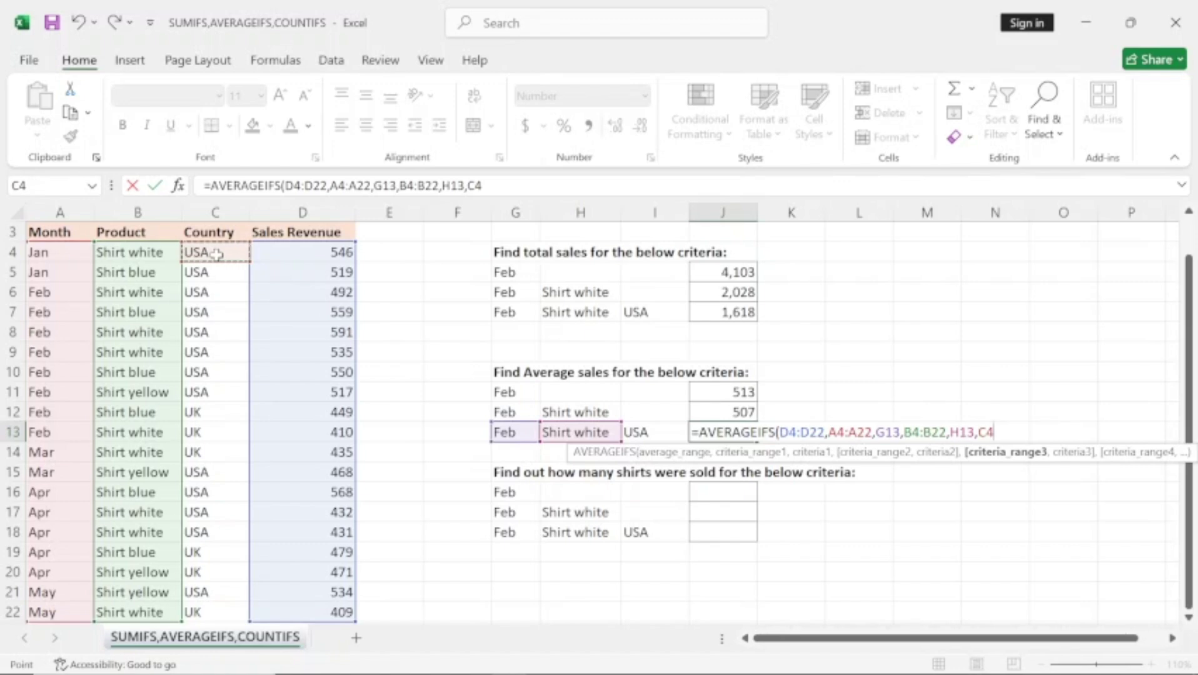
key("ctrl+shift+Down")
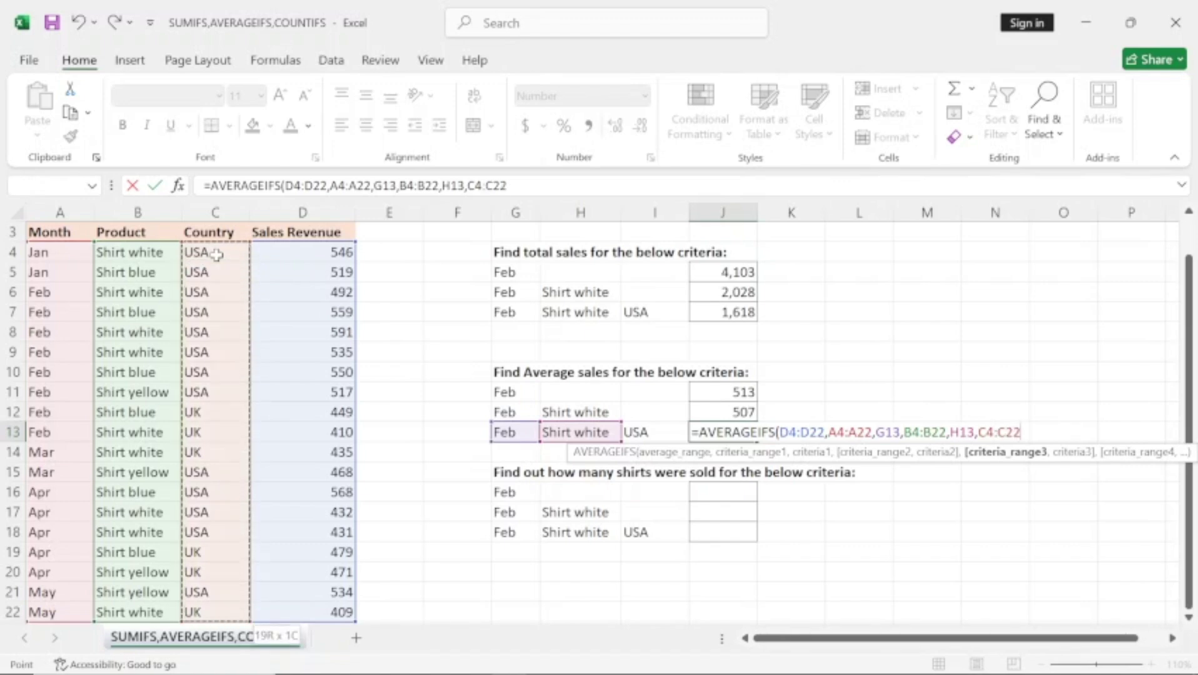
type(",")
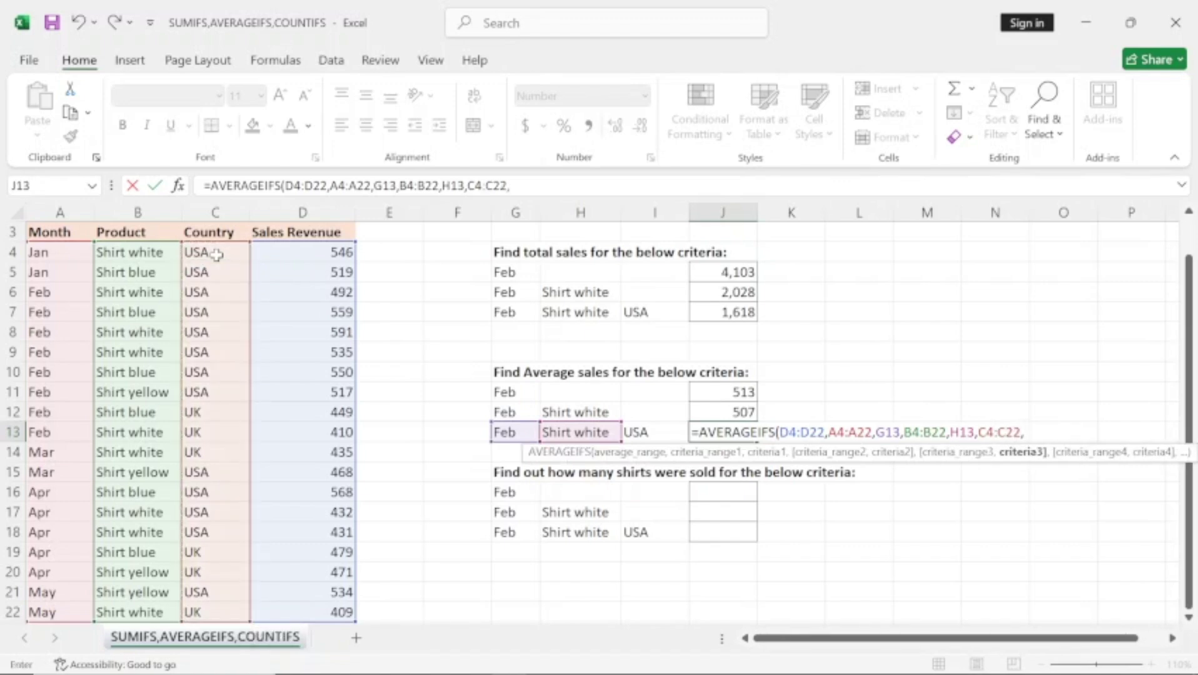
left_click(639, 433)
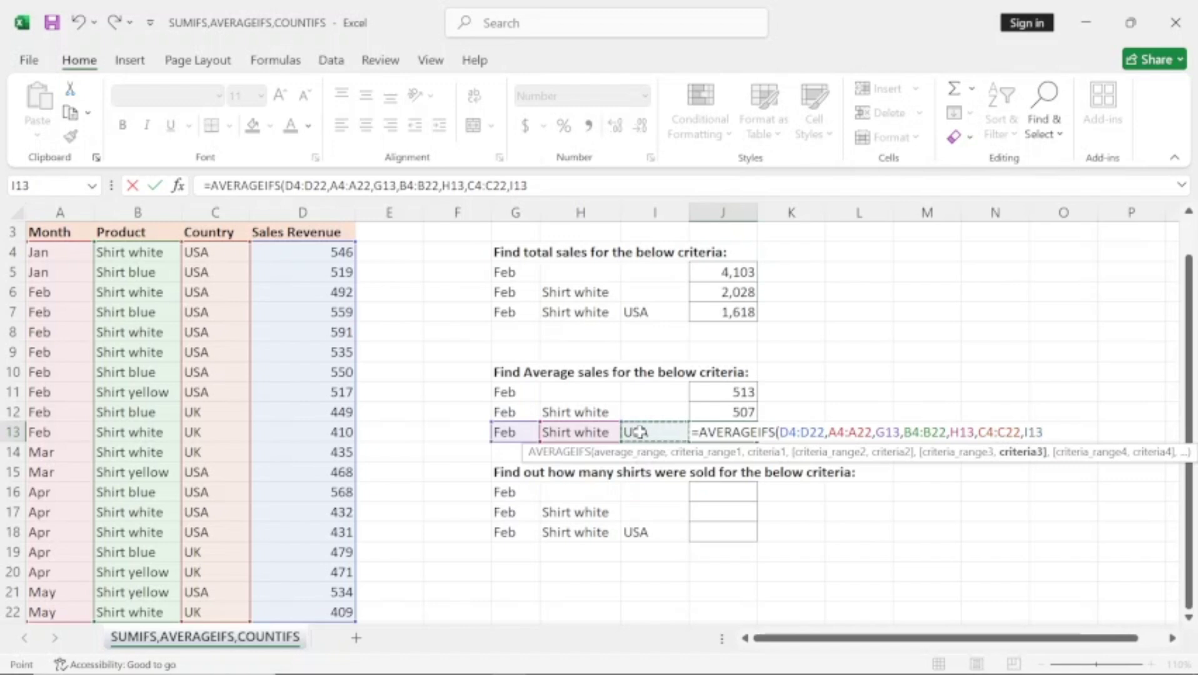
key("Return")
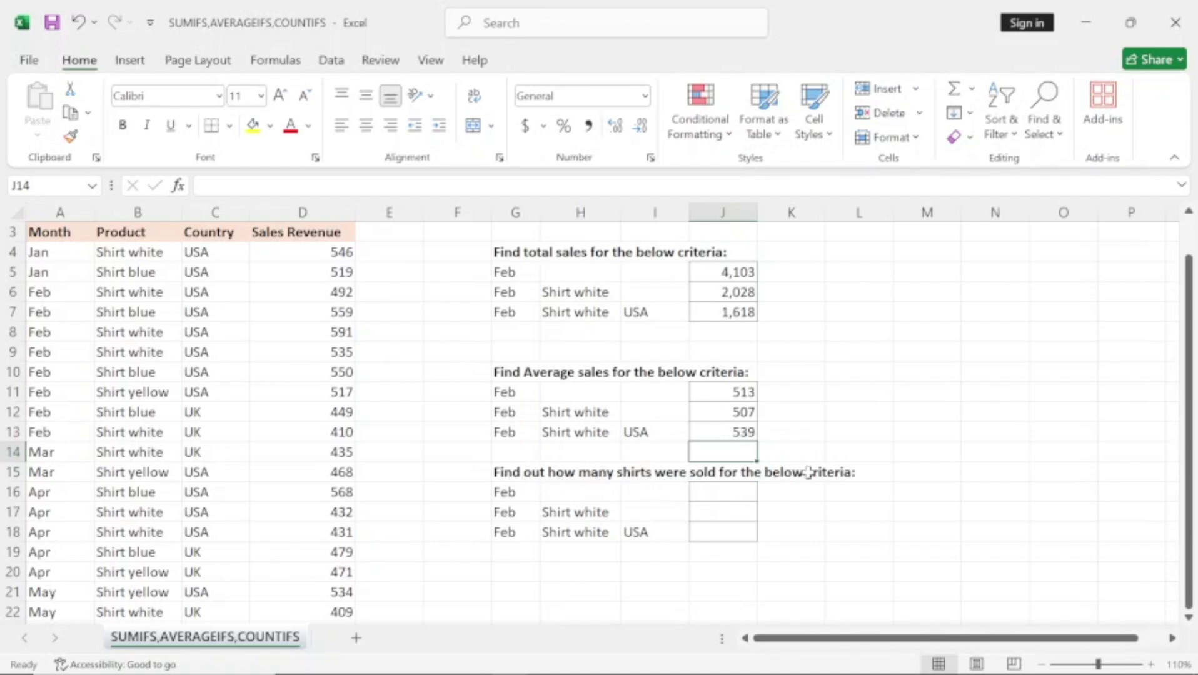
Enter a COUNTIFS formula in cell J16 that matches the month range A4:A22 against cell G16.
left_click(725, 494)
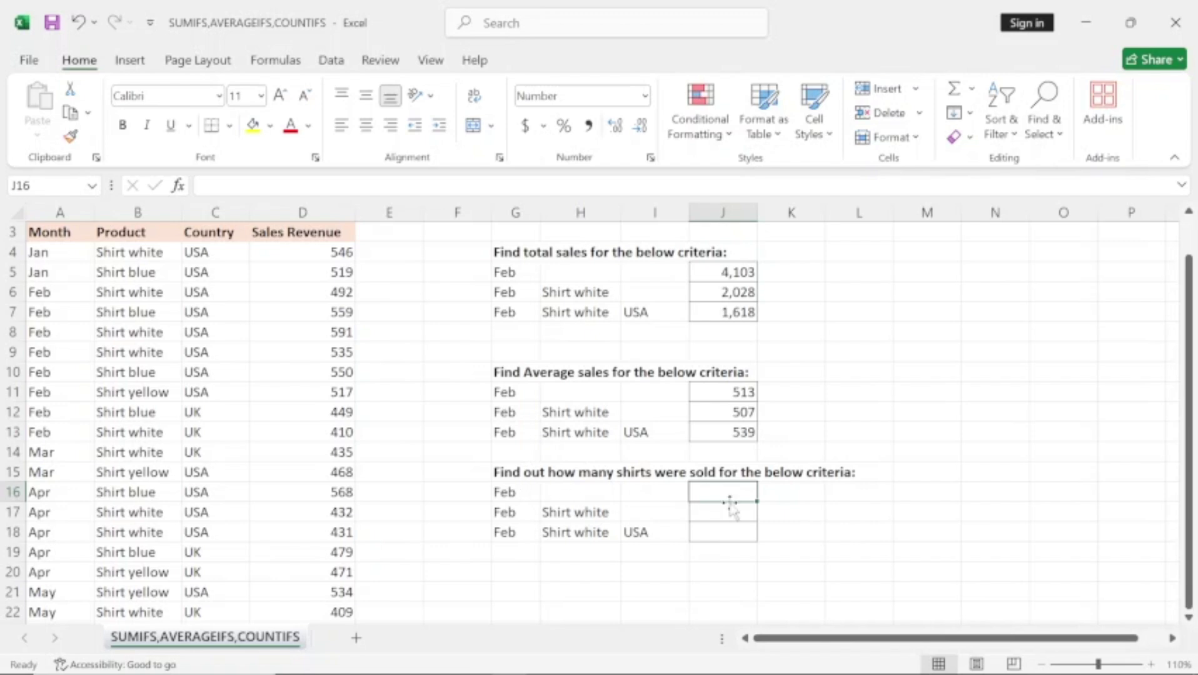
type("=")
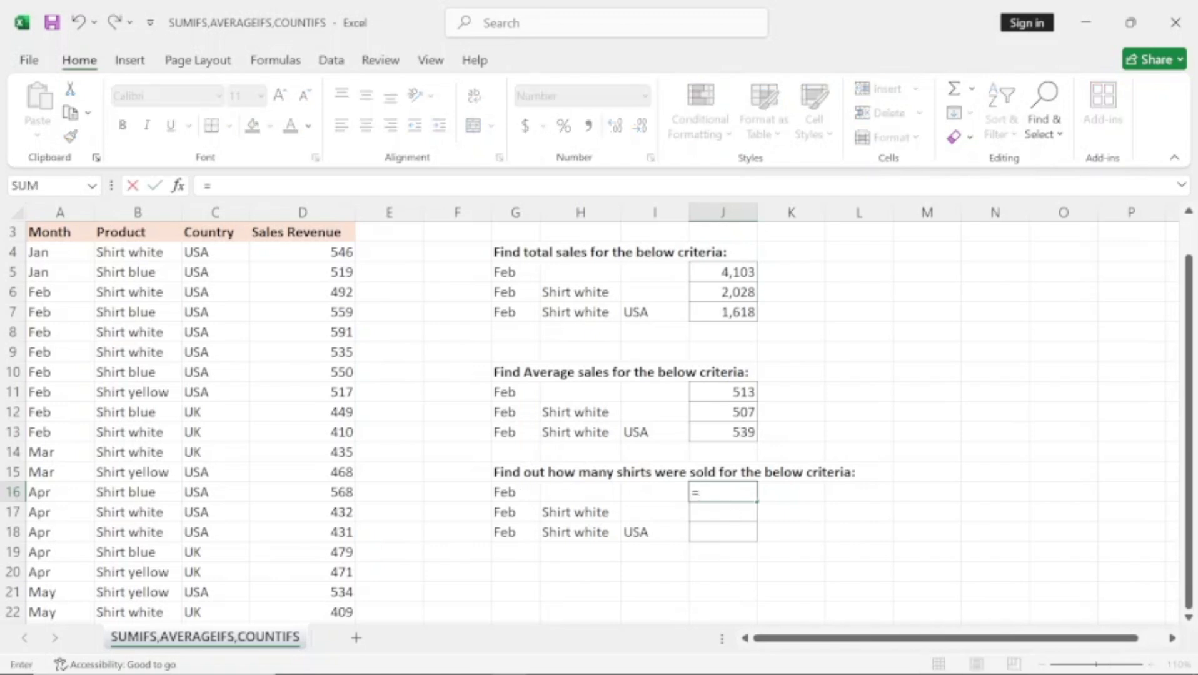
type("cou")
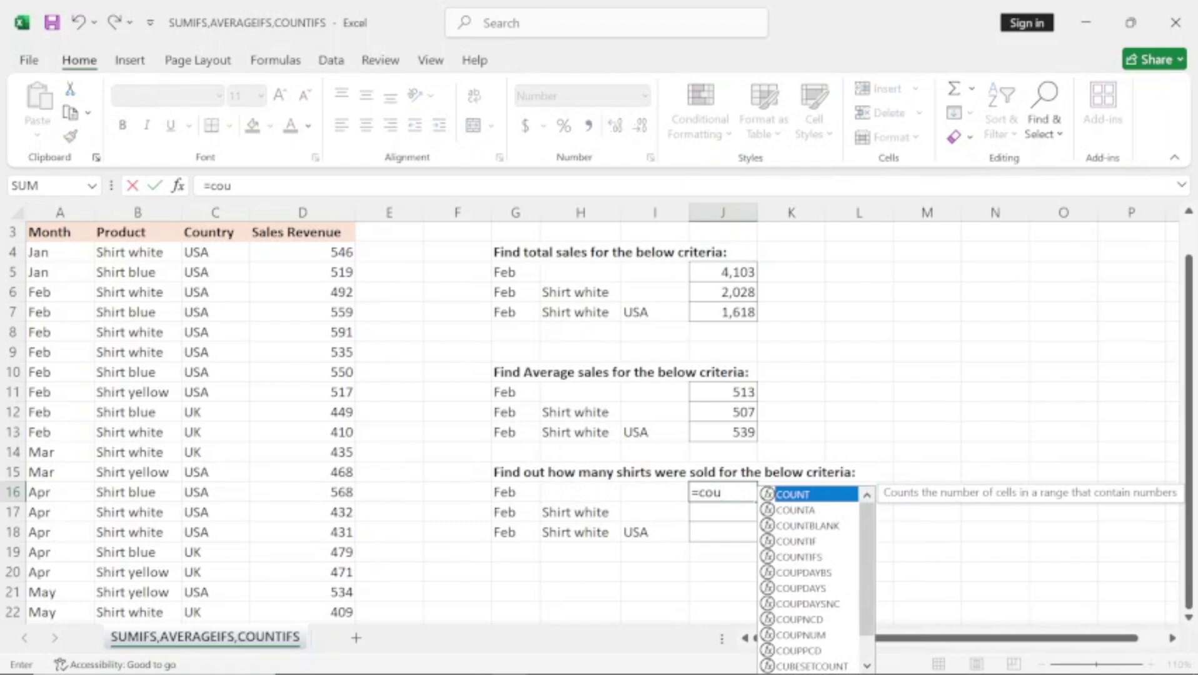
double_click(810, 557)
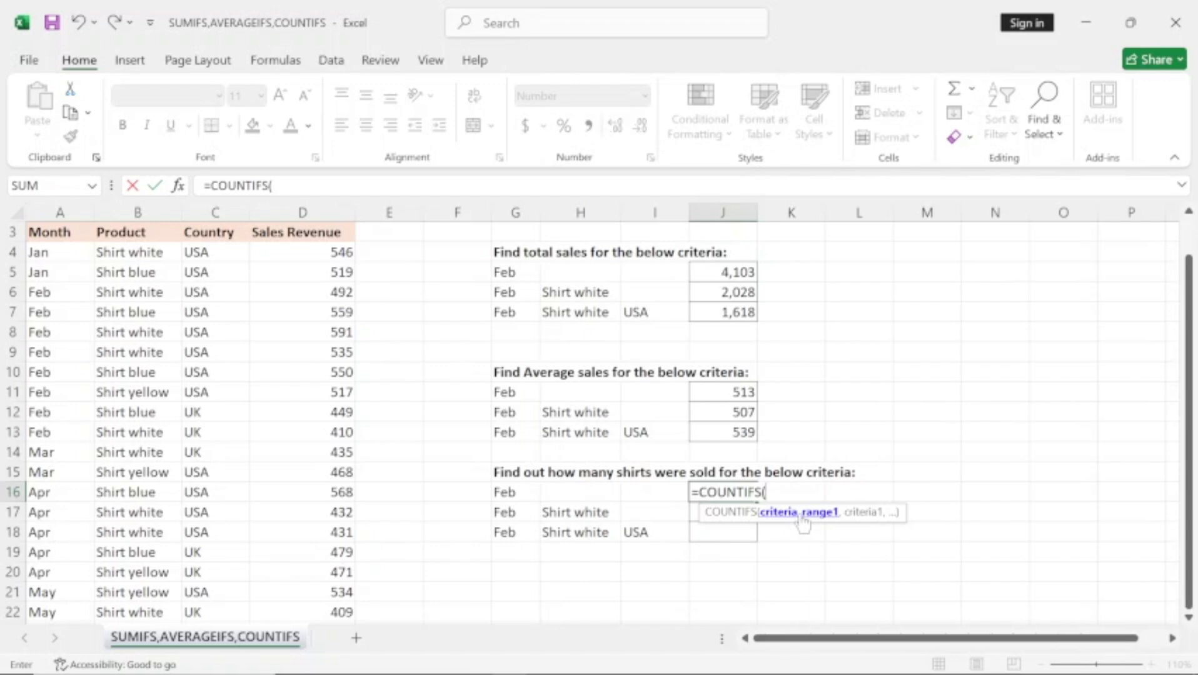
left_click(52, 255)
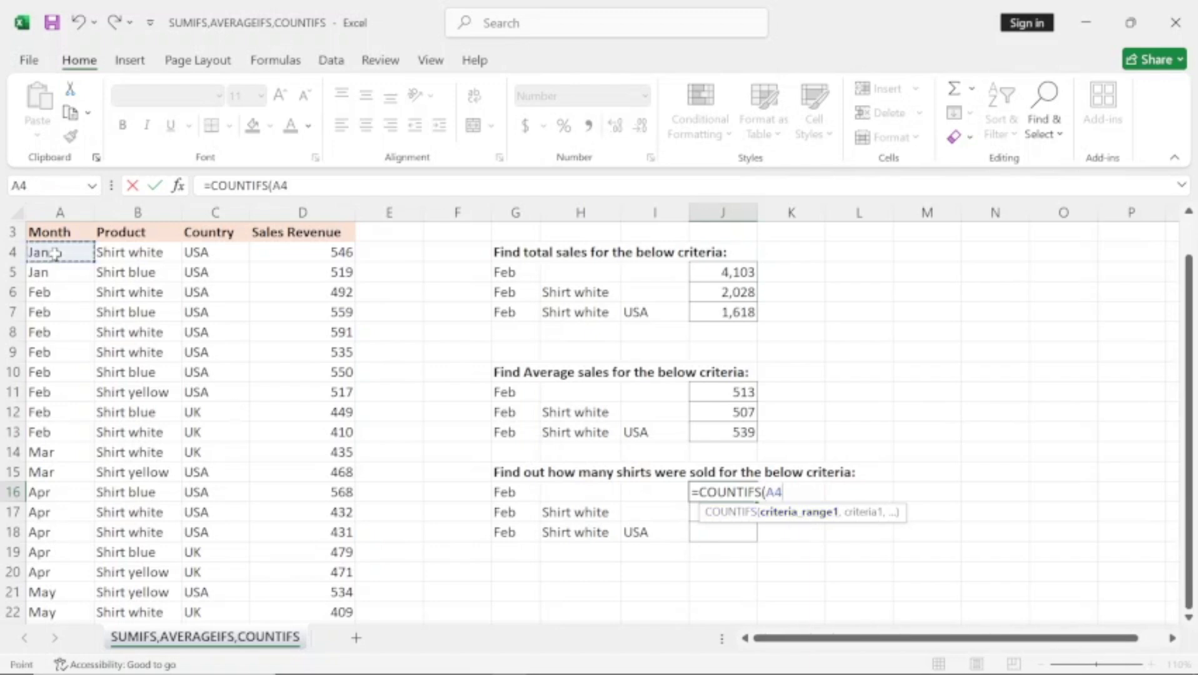
key("ctrl+shift+Down")
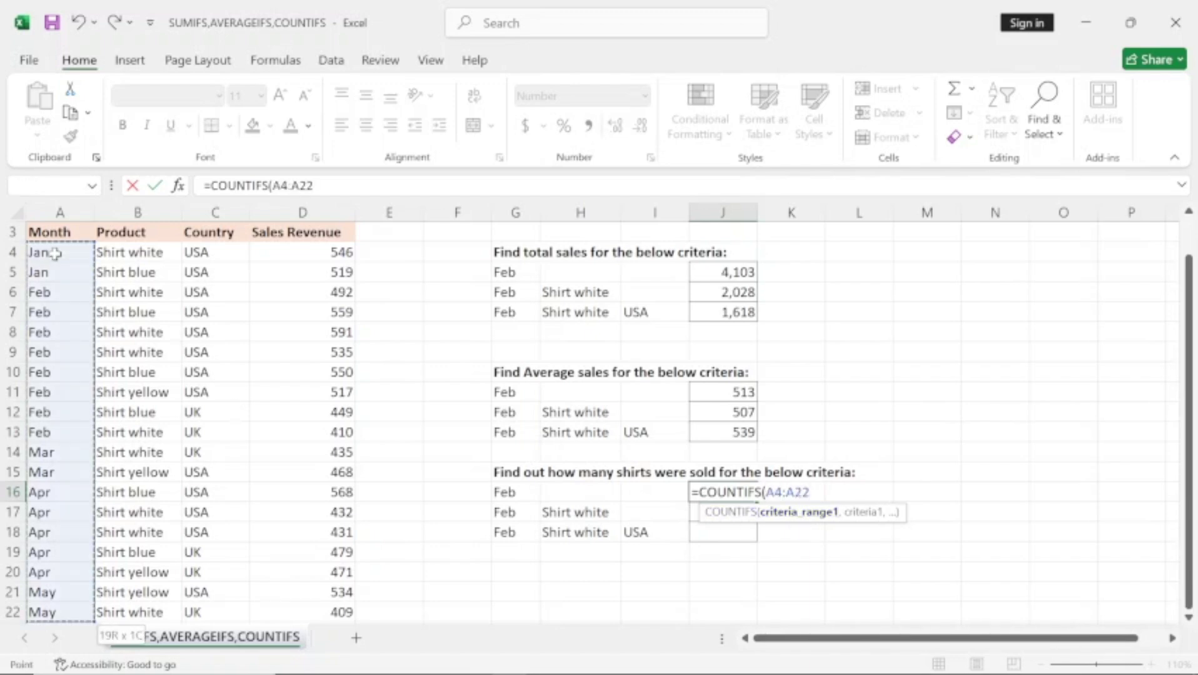
type(",")
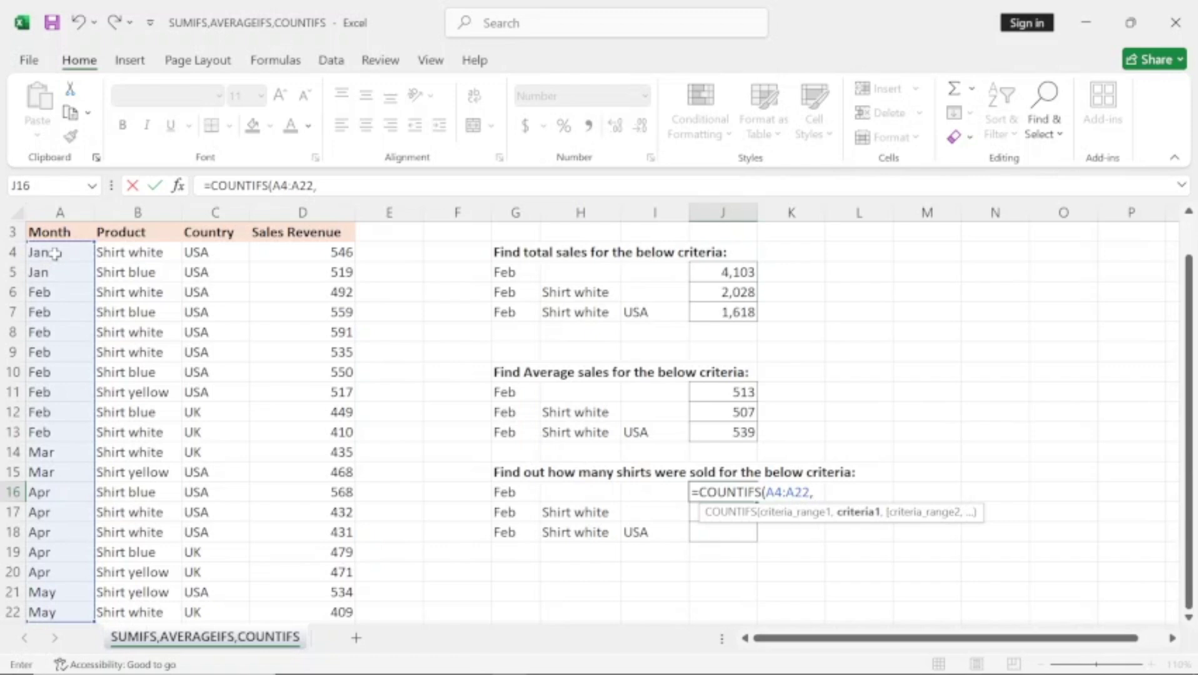
left_click(510, 495)
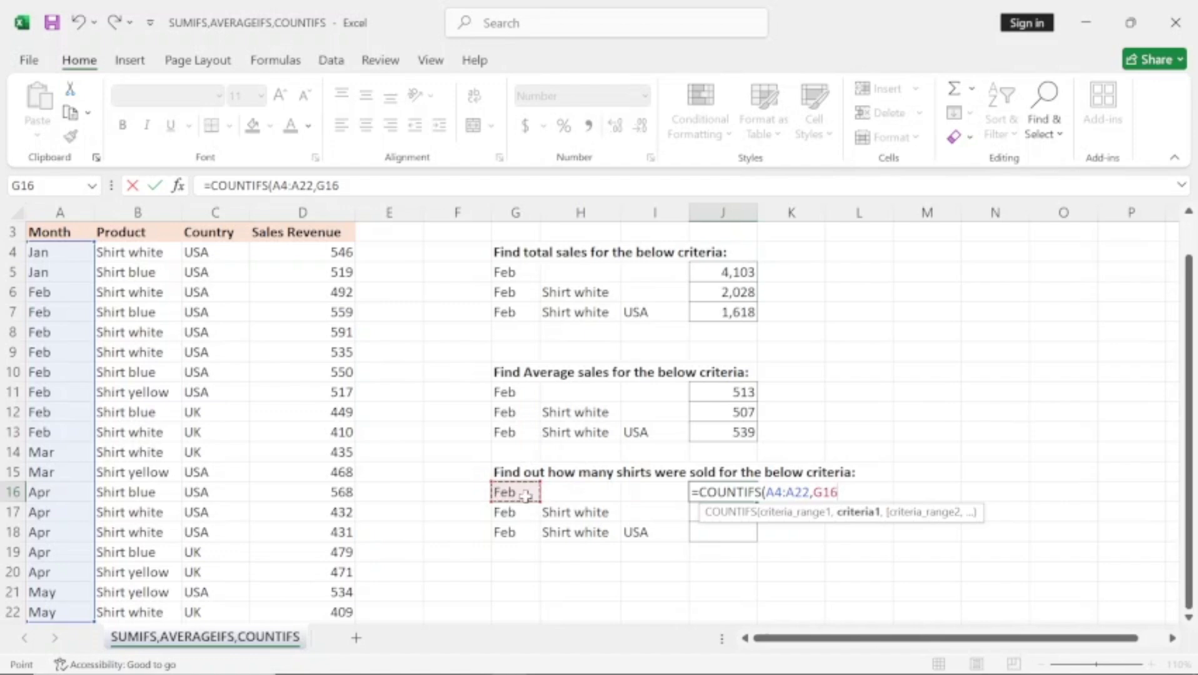
key("Return")
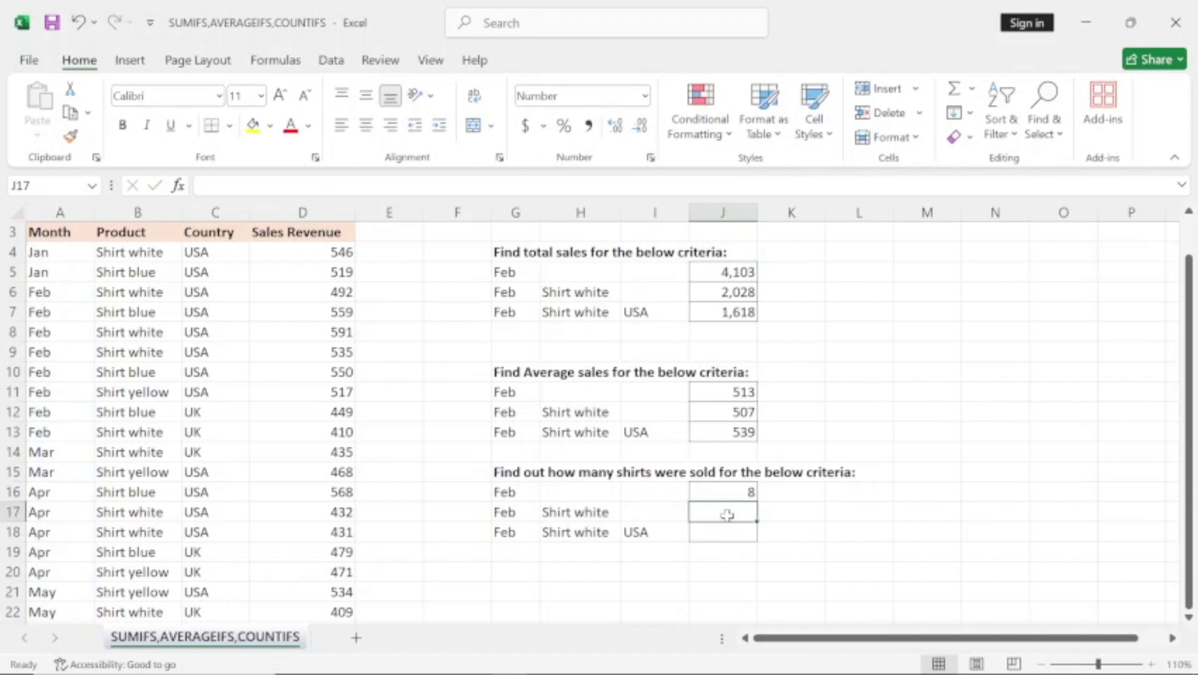
Start a COUNTIFS formula in cell J17 with a first condition matching the month range A4:A22 against cell G17.
type("=")
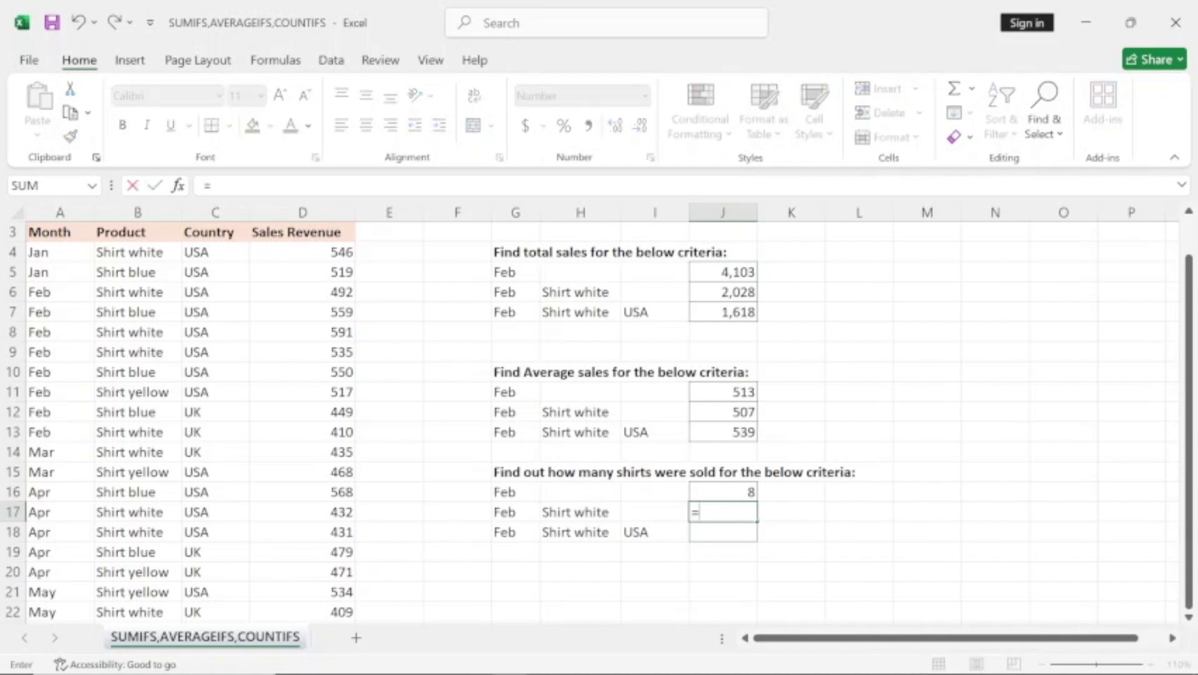
type("cou")
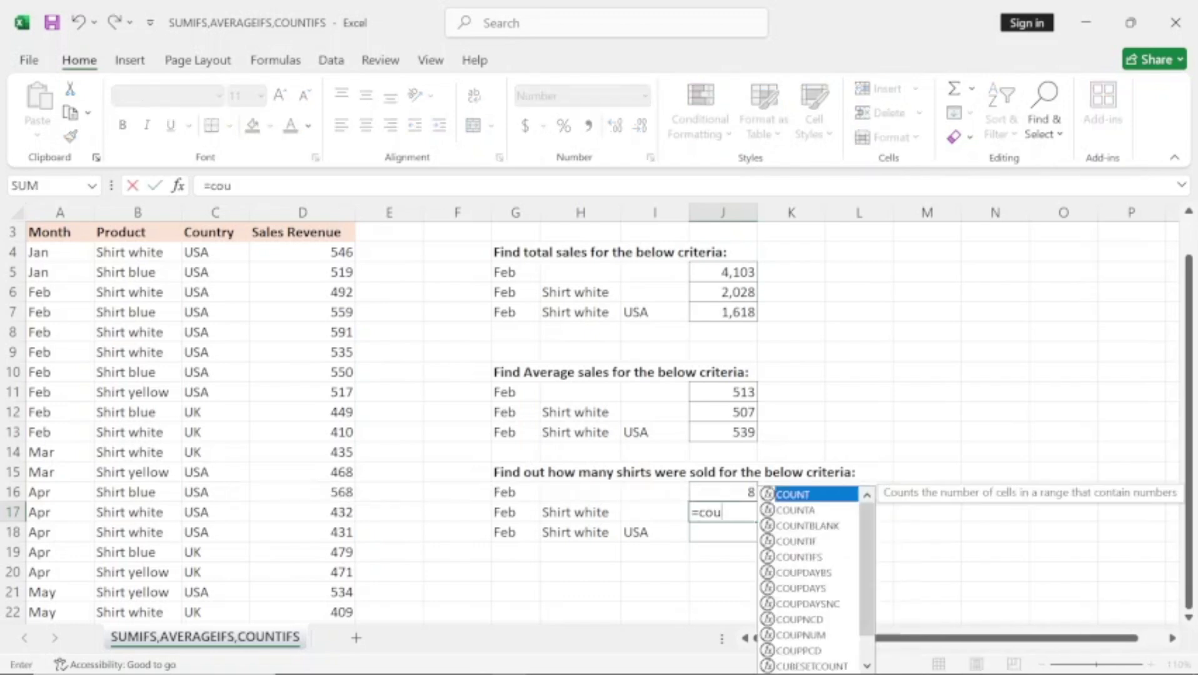
double_click(813, 556)
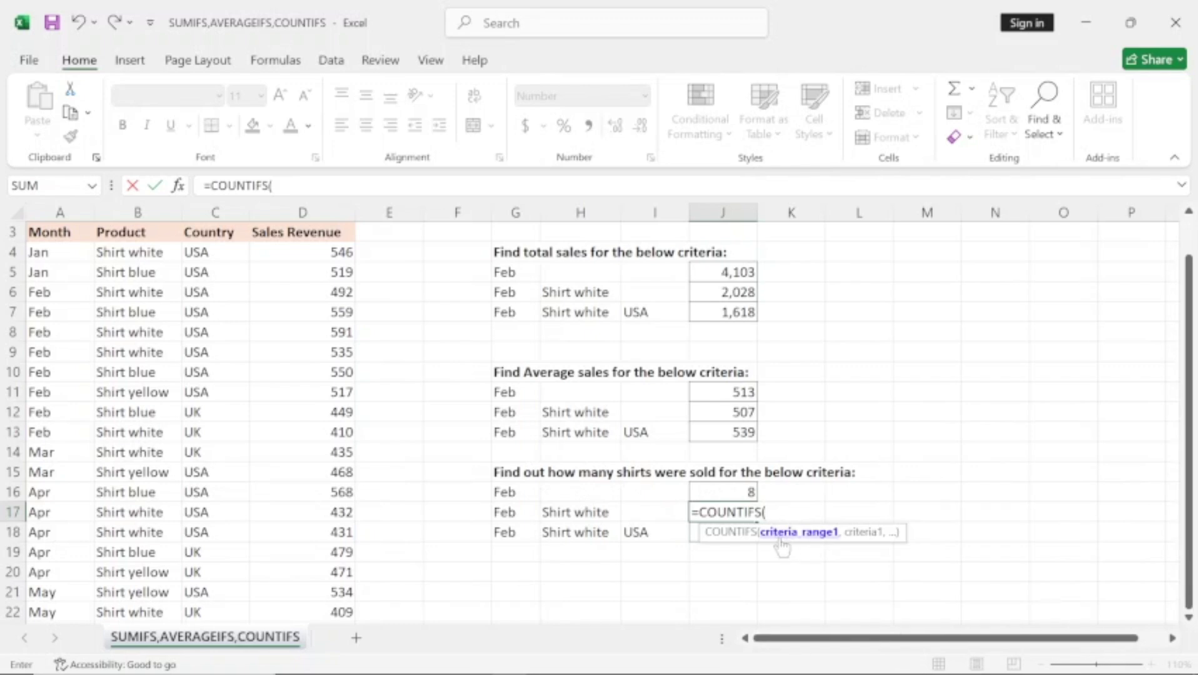
left_click(63, 253)
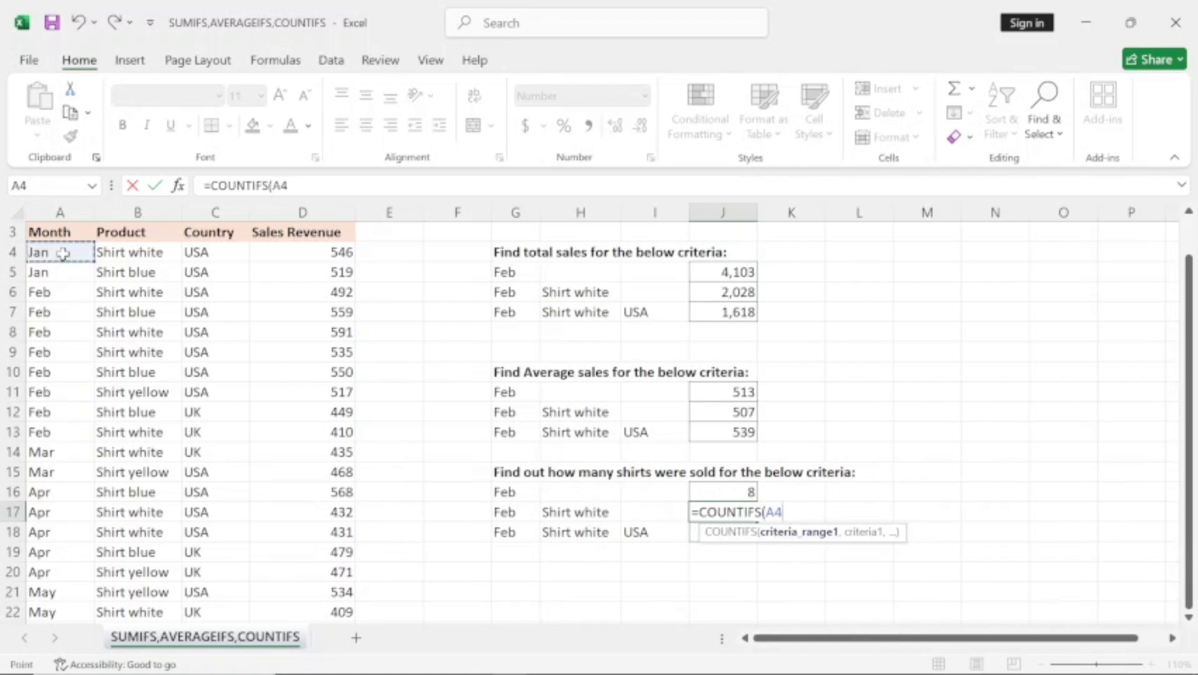
key("ctrl+shift+Down")
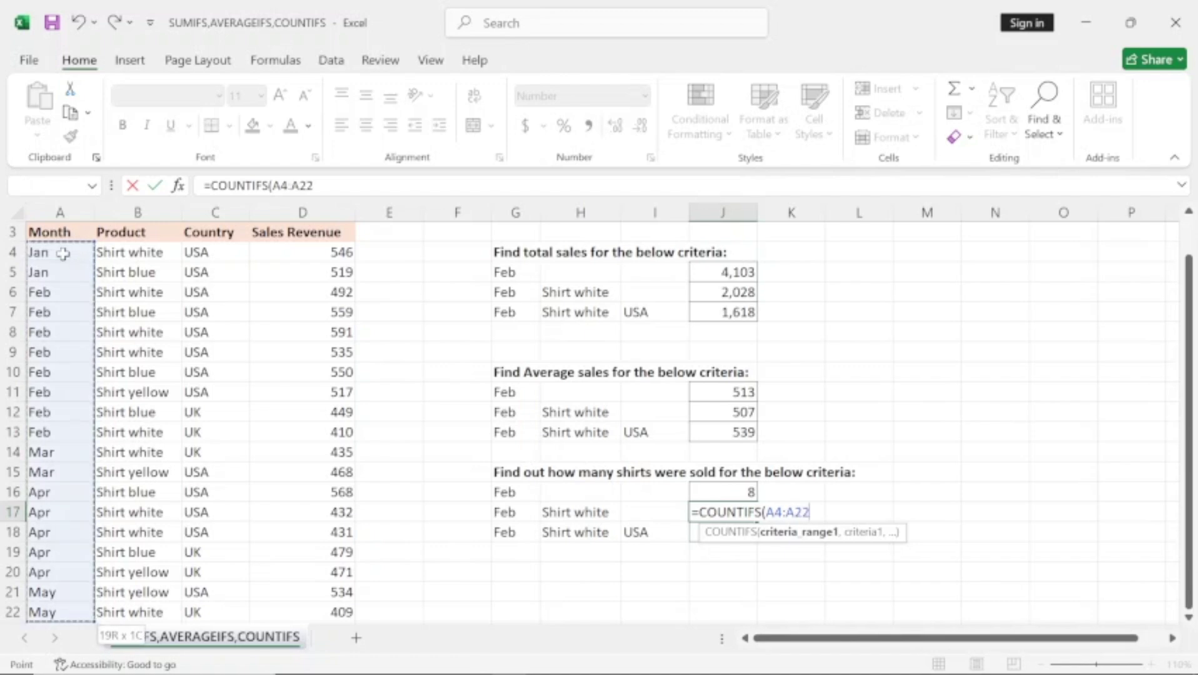
type(",")
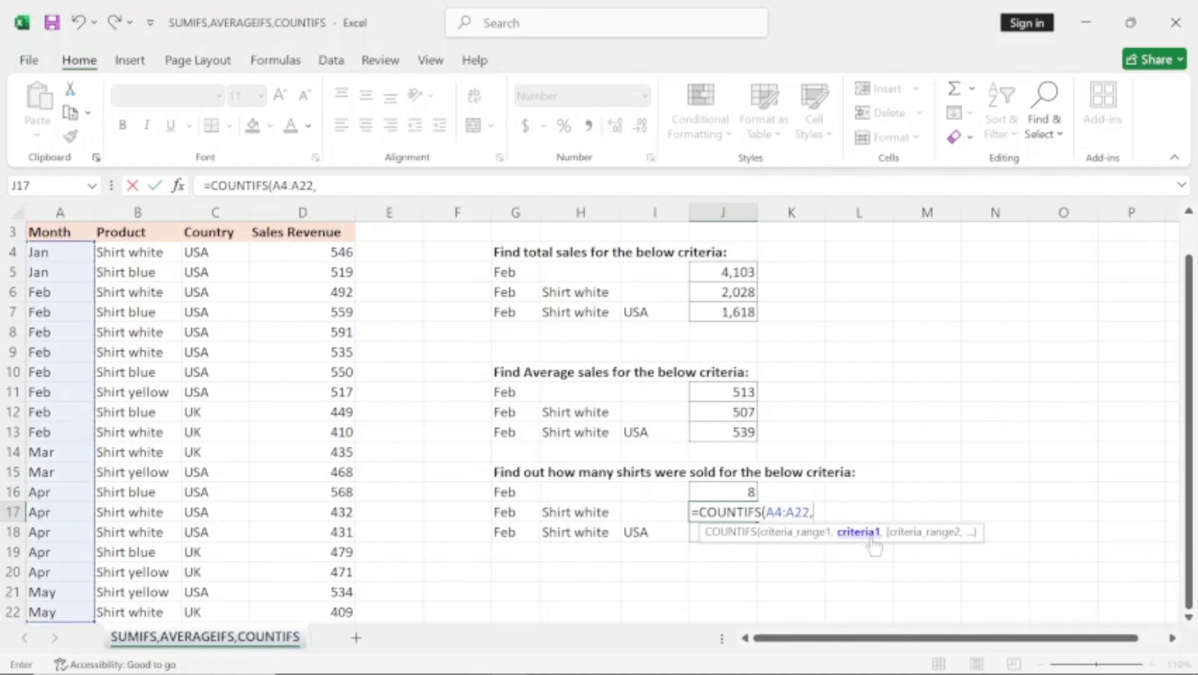
left_click(506, 515)
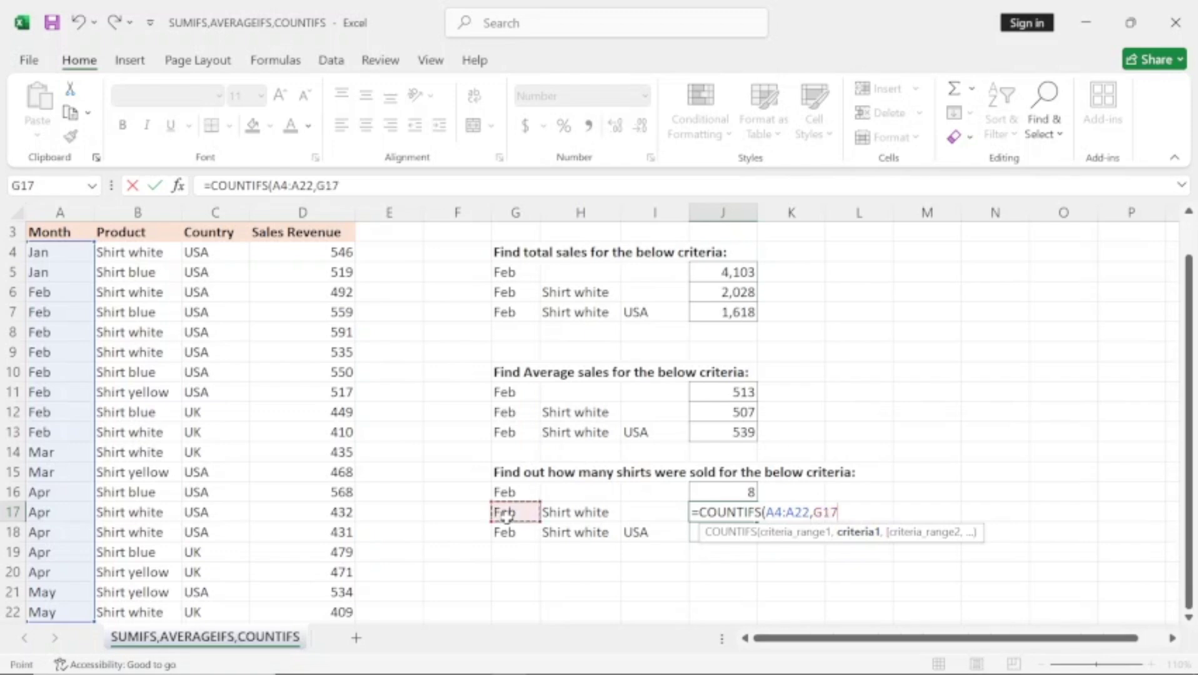
Complete the J17 formula with a second condition matching the product range B4:B22 against cell H17.
type(",")
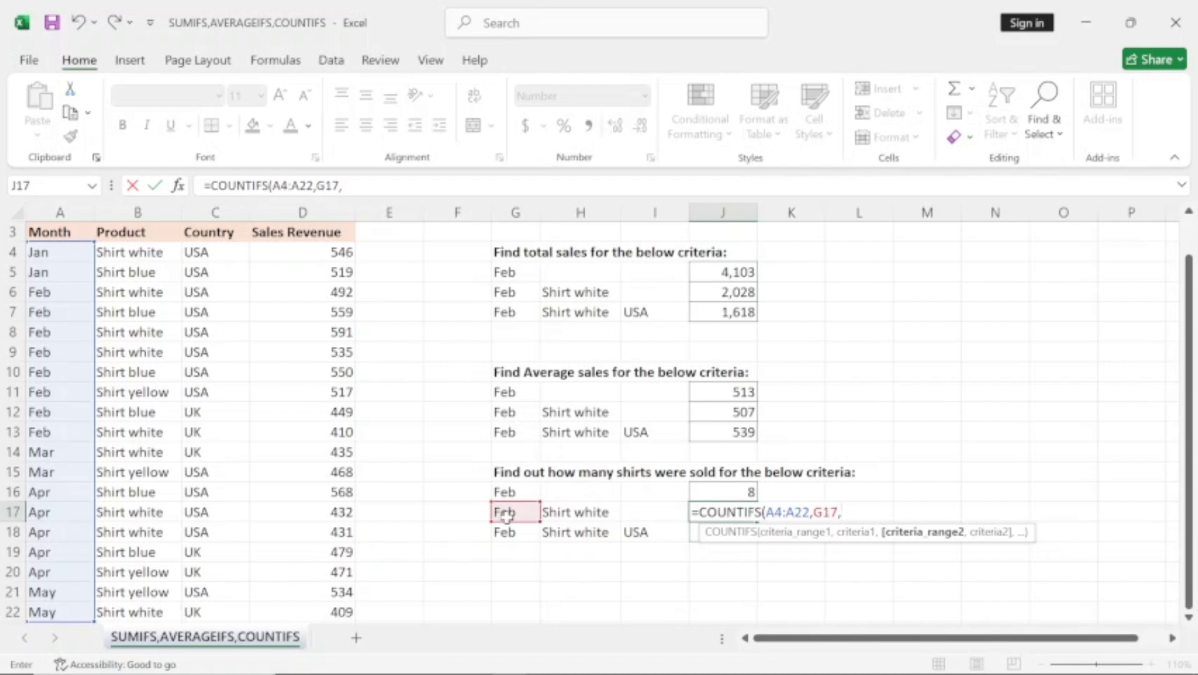
left_click(143, 250)
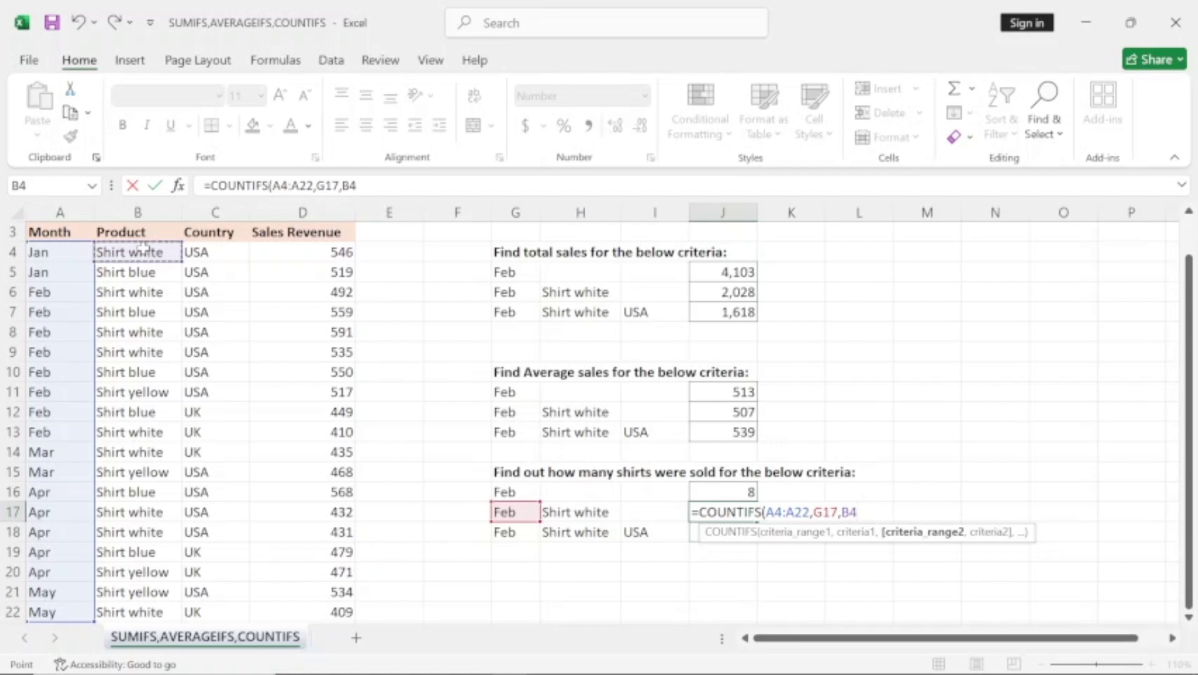
key("ctrl+shift+Down")
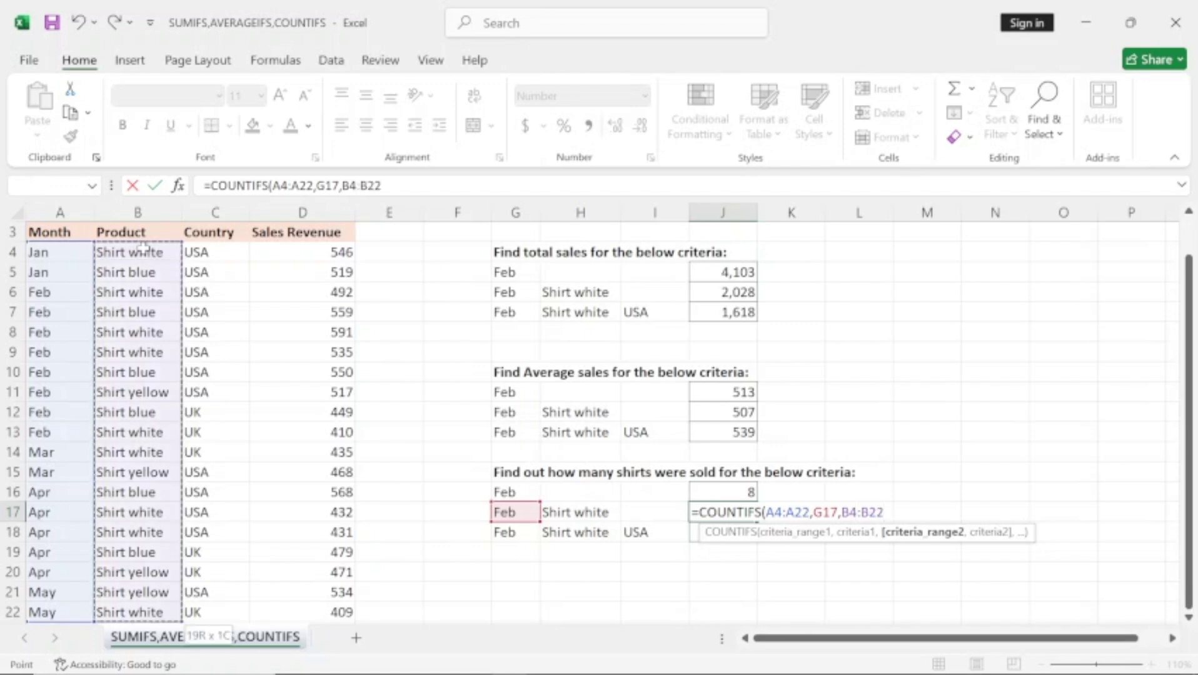
type(",")
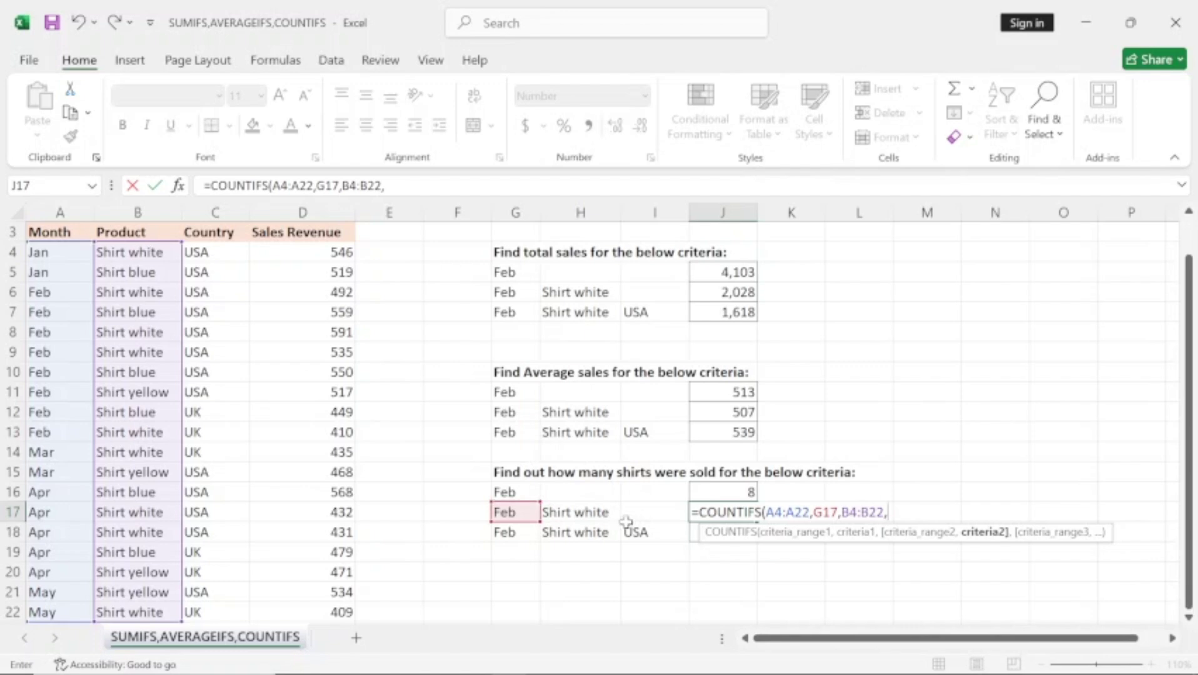
left_click(589, 514)
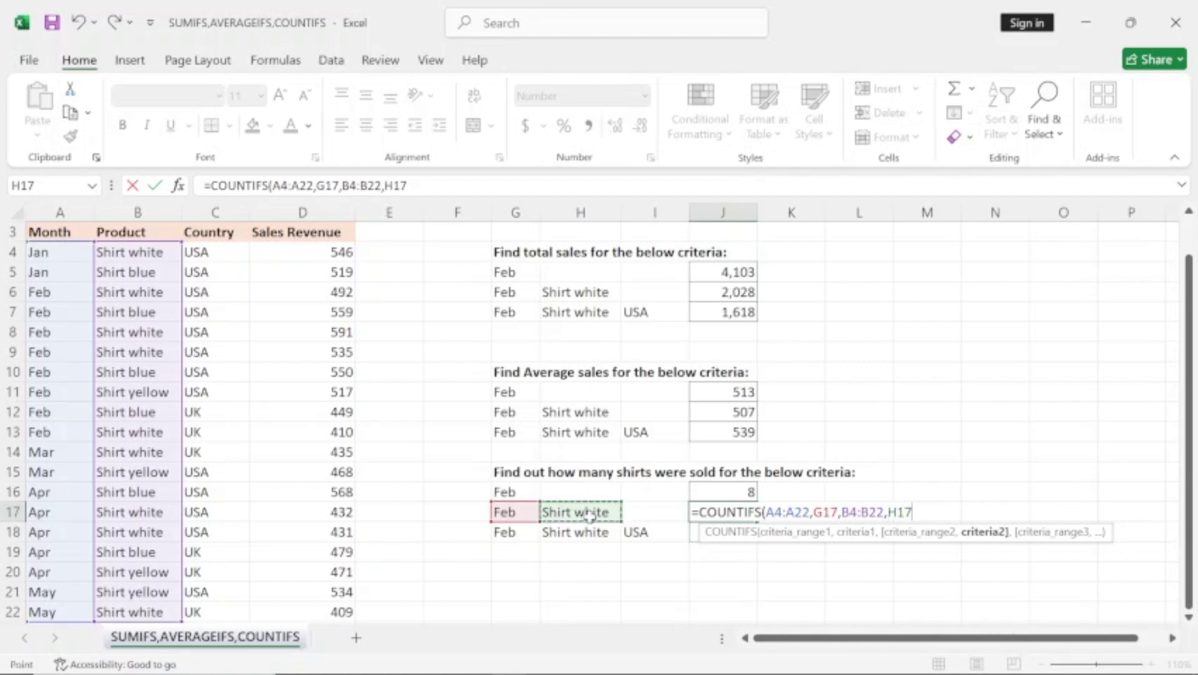
key("Return")
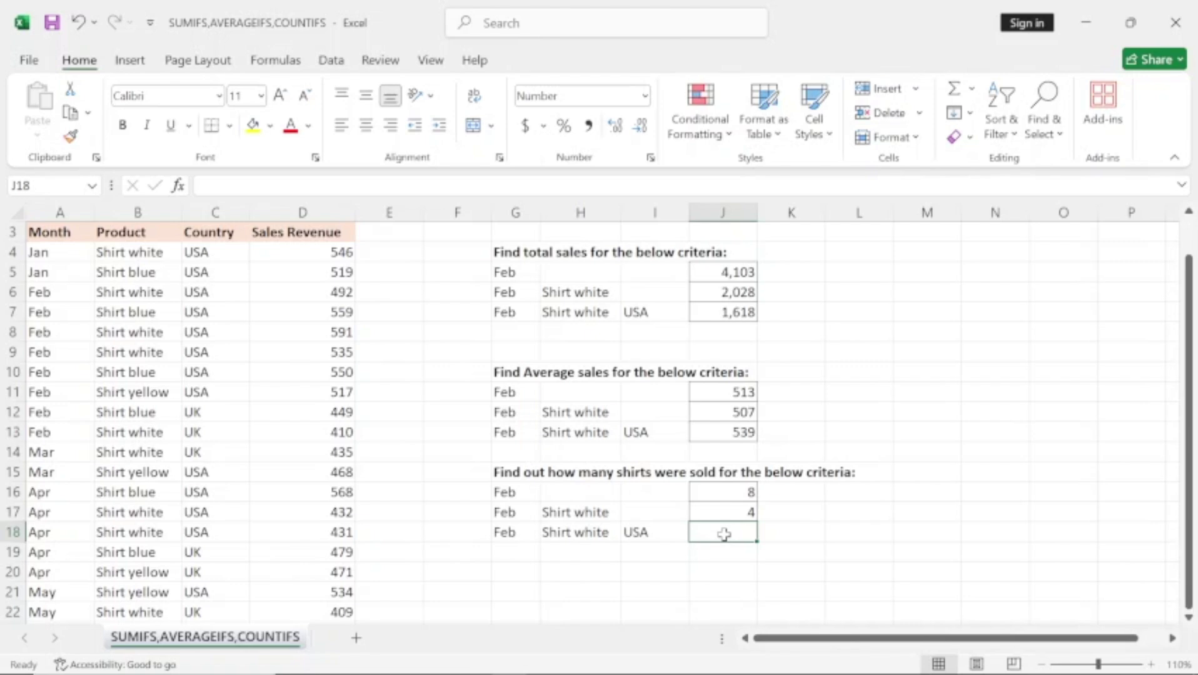
Start a COUNTIFS formula in cell J18 with a first condition matching the month range A4:A22 against cell G18.
type("=")
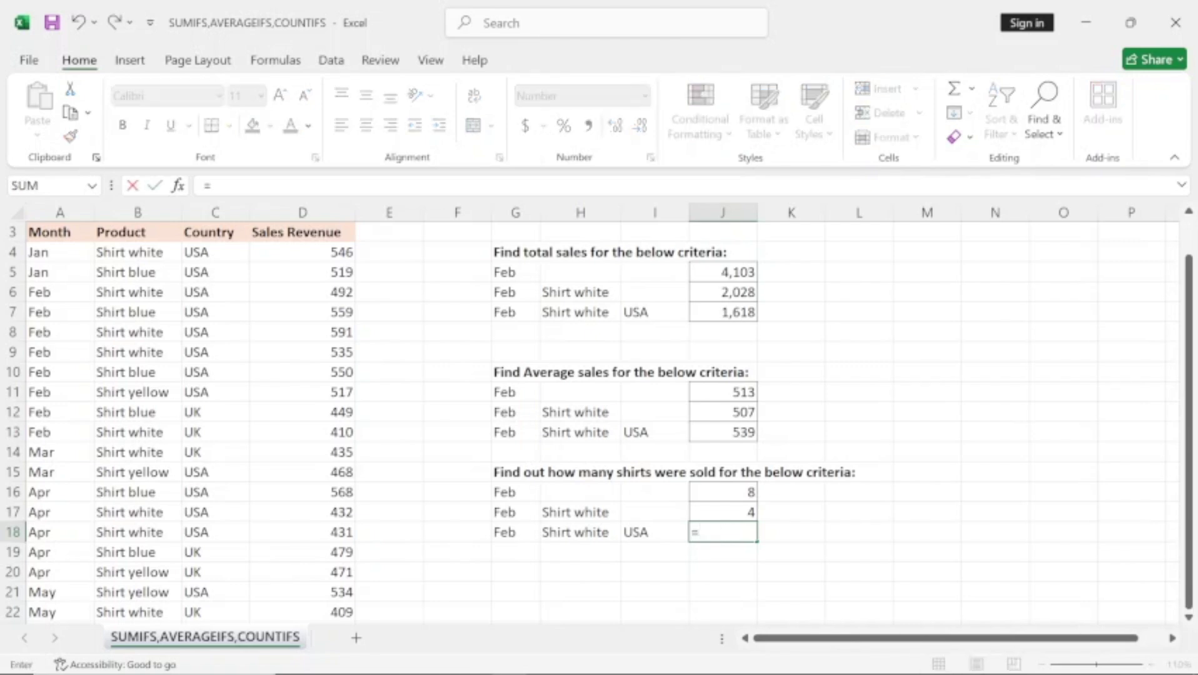
type("cou")
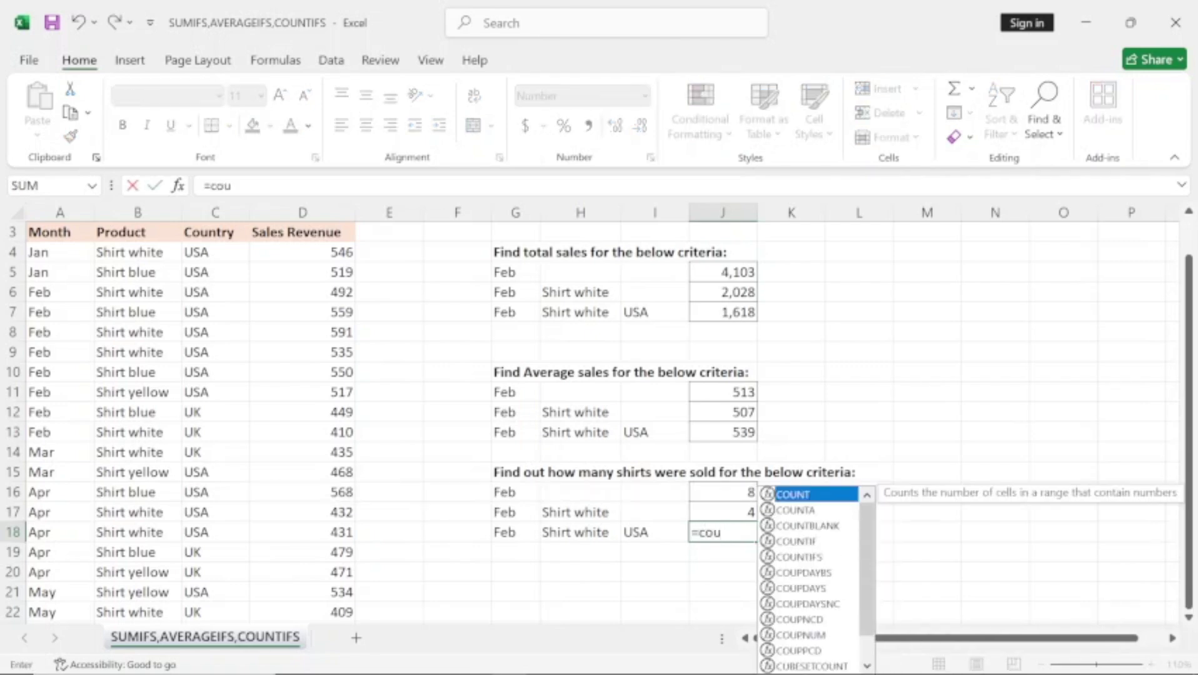
double_click(796, 556)
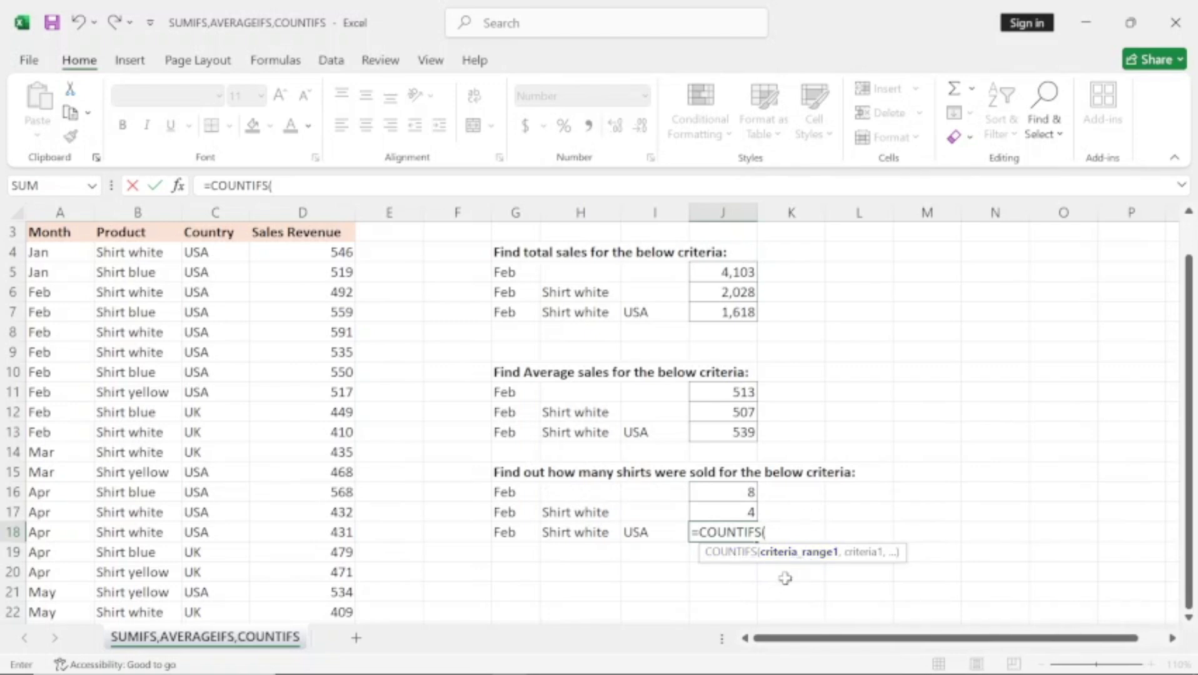
left_click(63, 253)
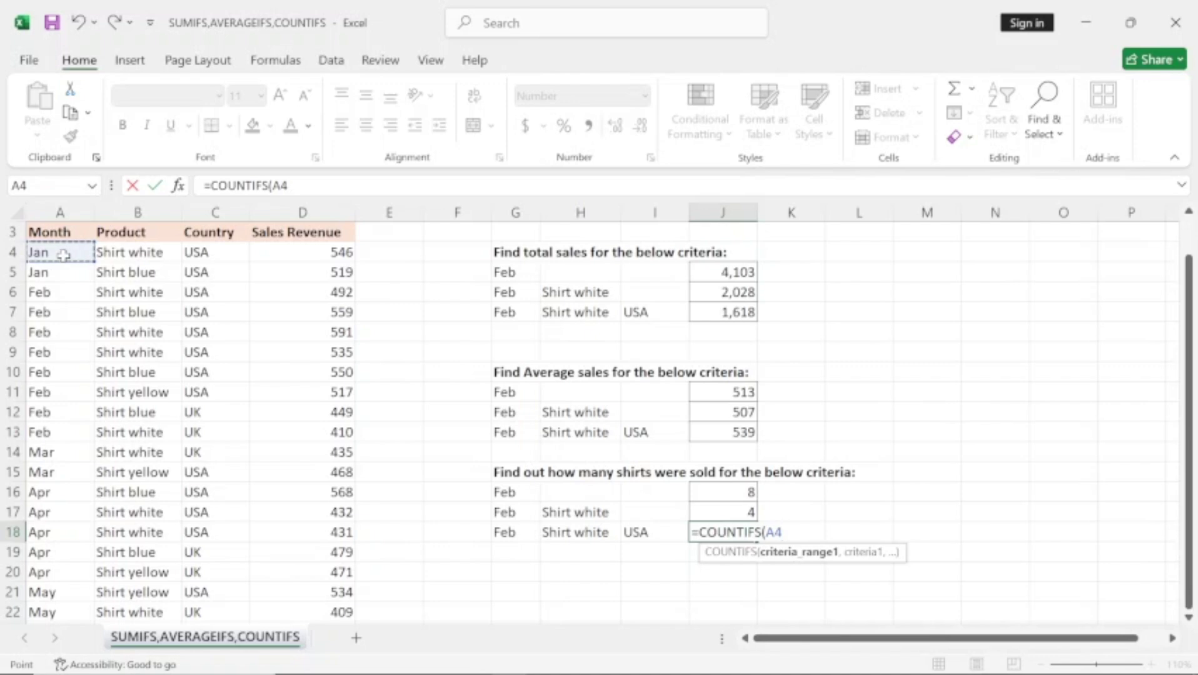
key("ctrl+shift+Down")
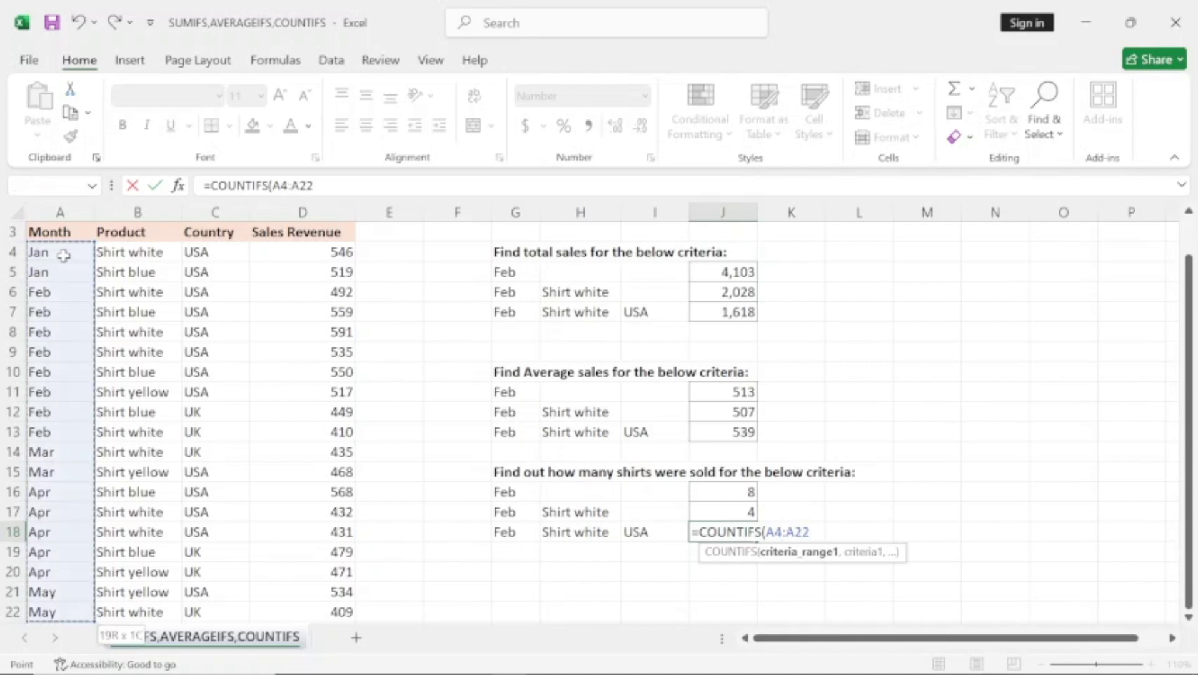
type(",")
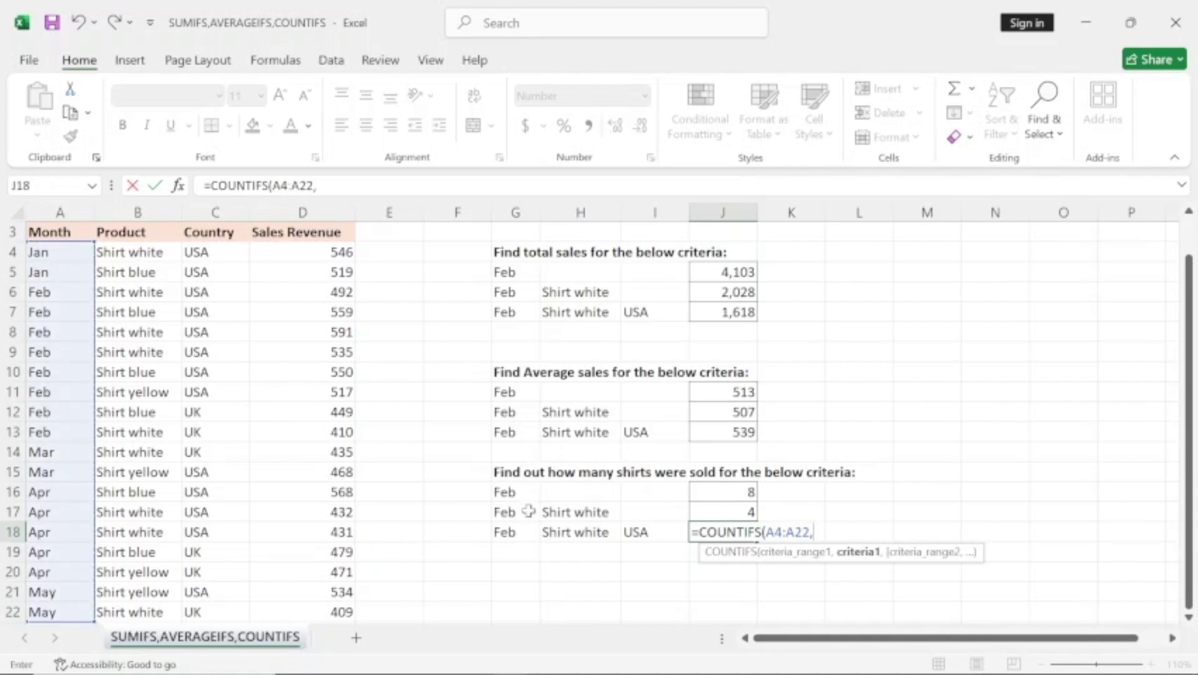
left_click(509, 533)
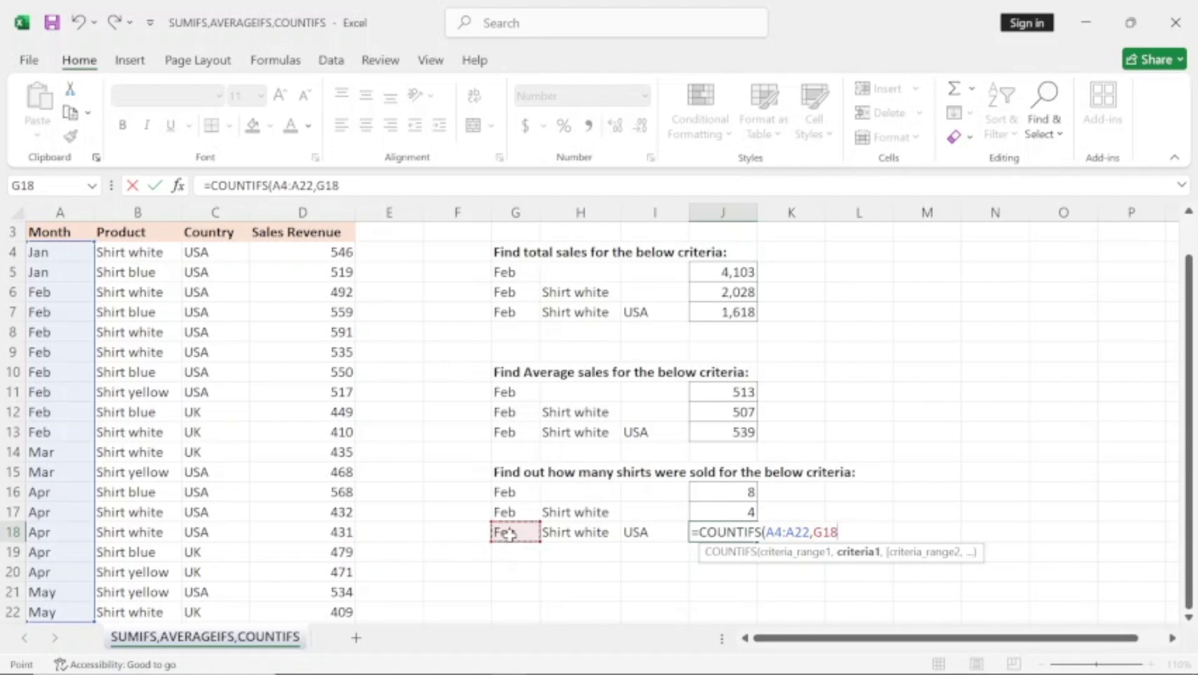
Add a second condition to the J18 formula matching the product range B4:B22 against cell H18.
type(",")
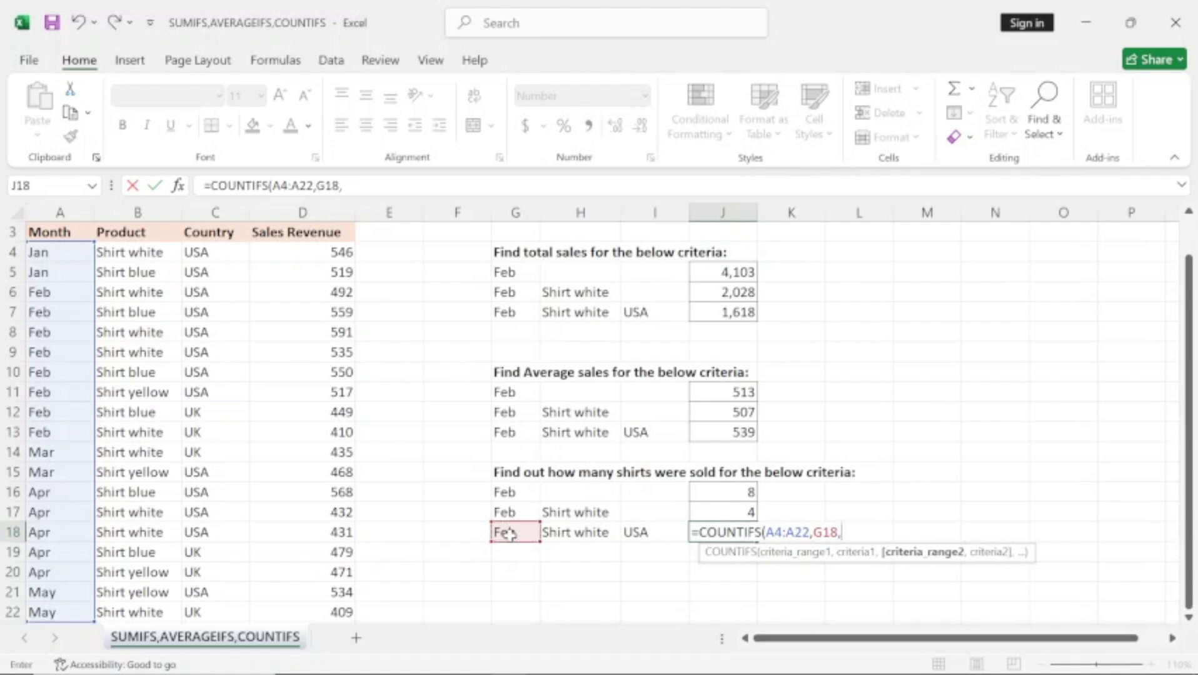
left_click(139, 253)
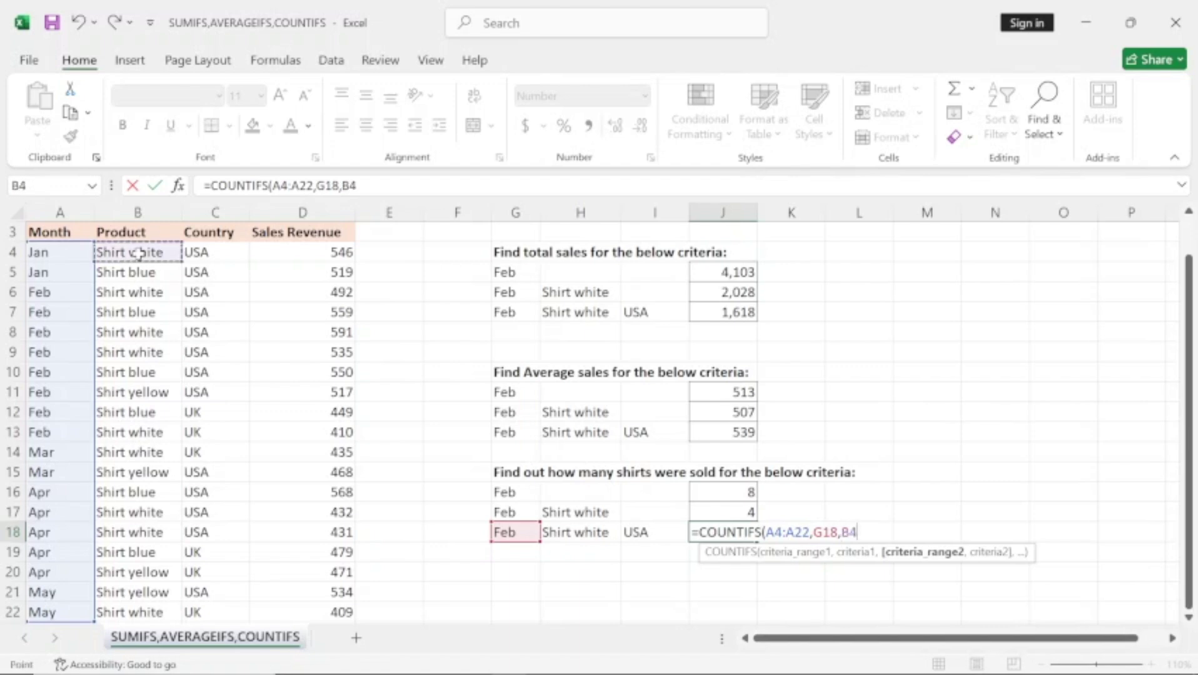
key("ctrl+shift+Down")
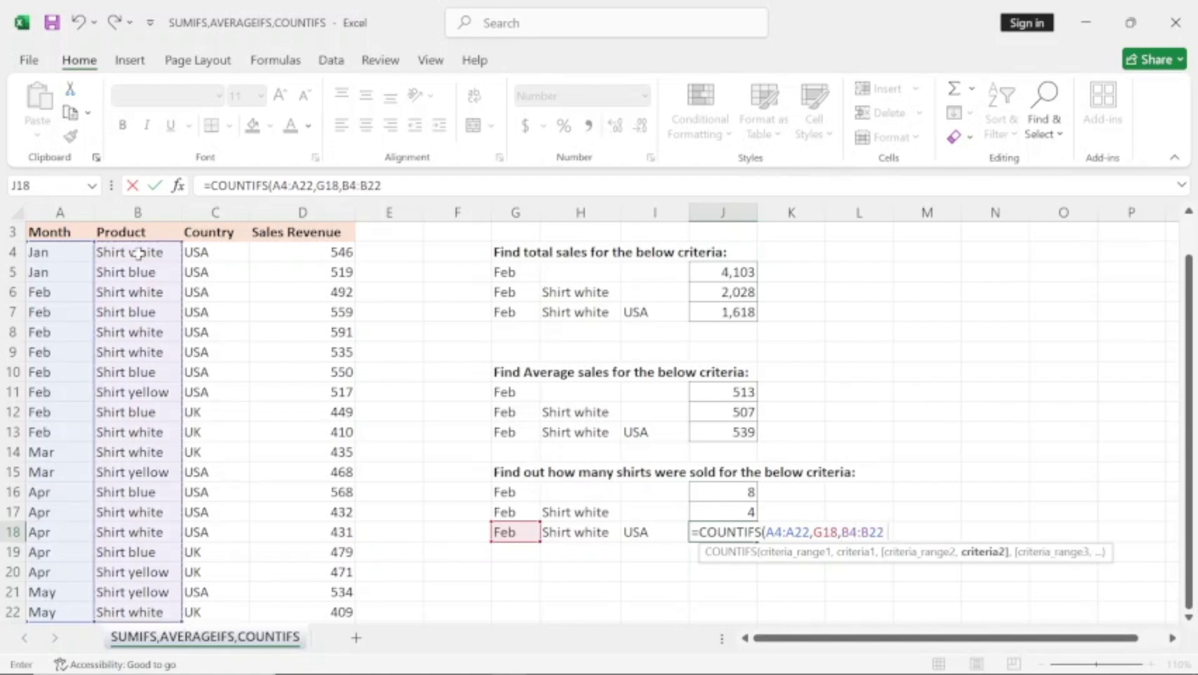
type(",")
left_click(579, 532)
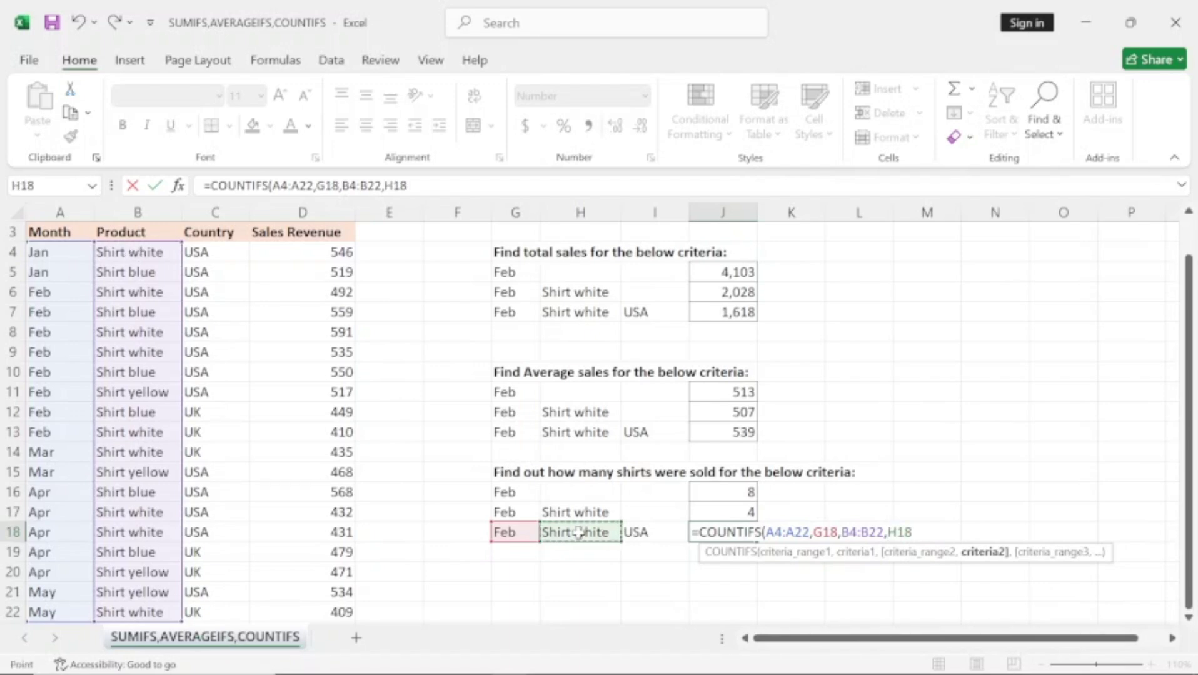
Complete the J18 formula with a third condition matching the country range C4:C22 against cell I18.
type(",")
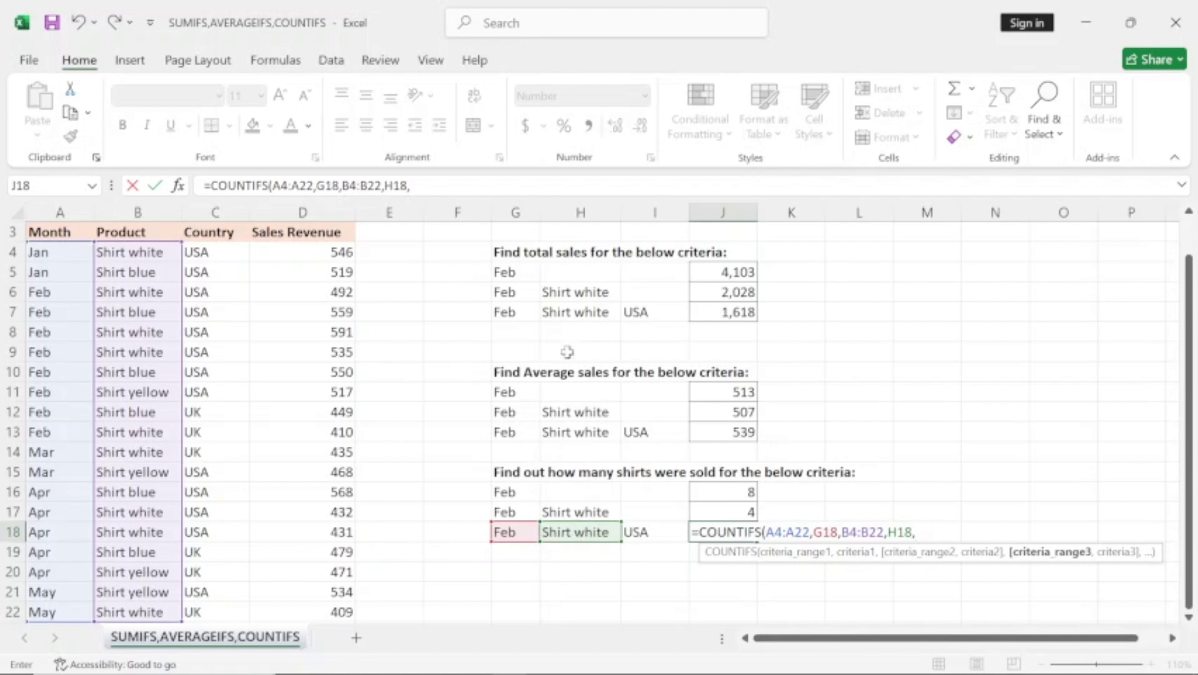
left_click(216, 252)
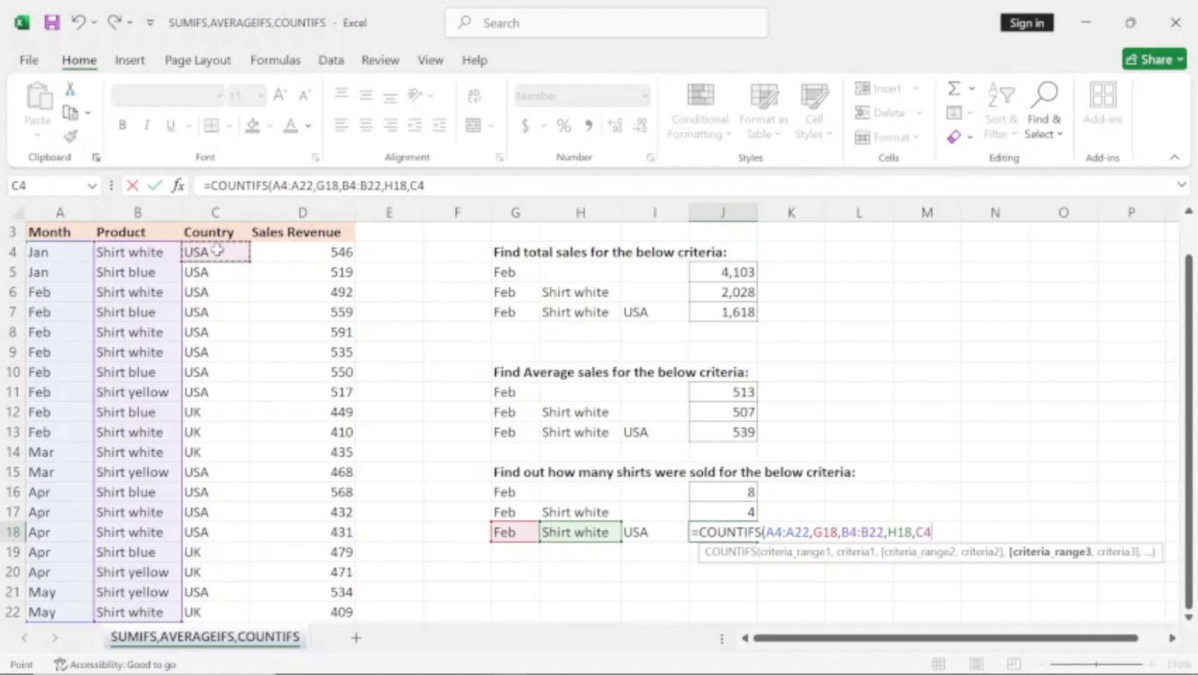
key("ctrl+shift+Down")
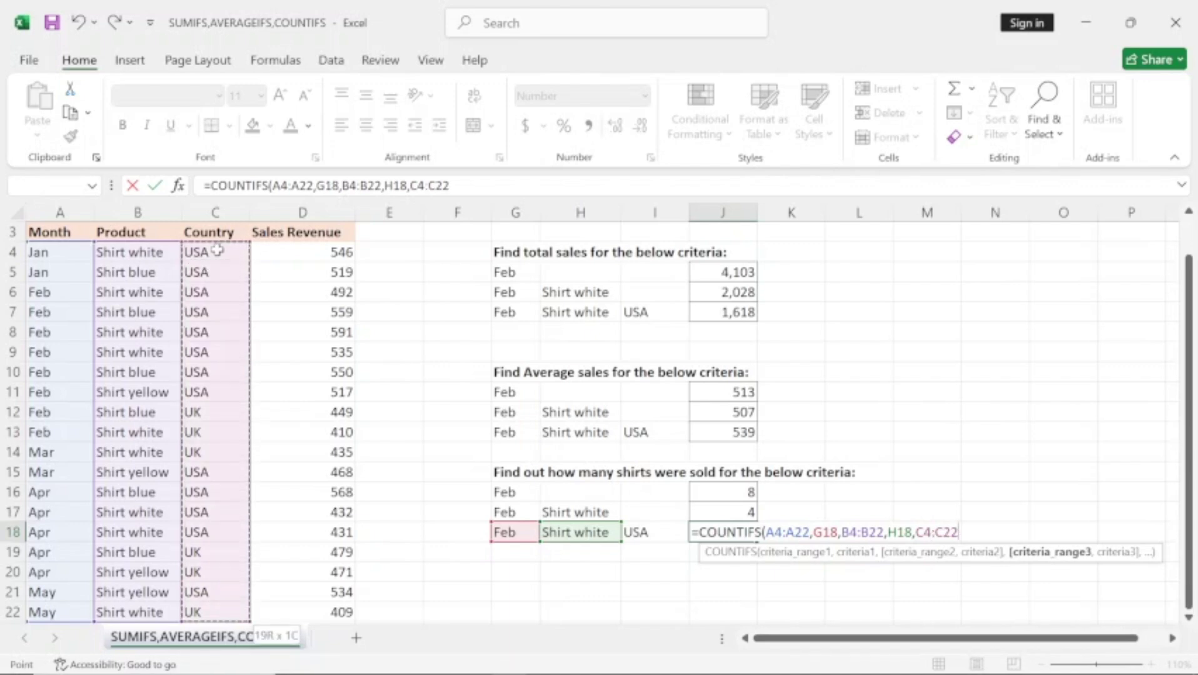
type(",")
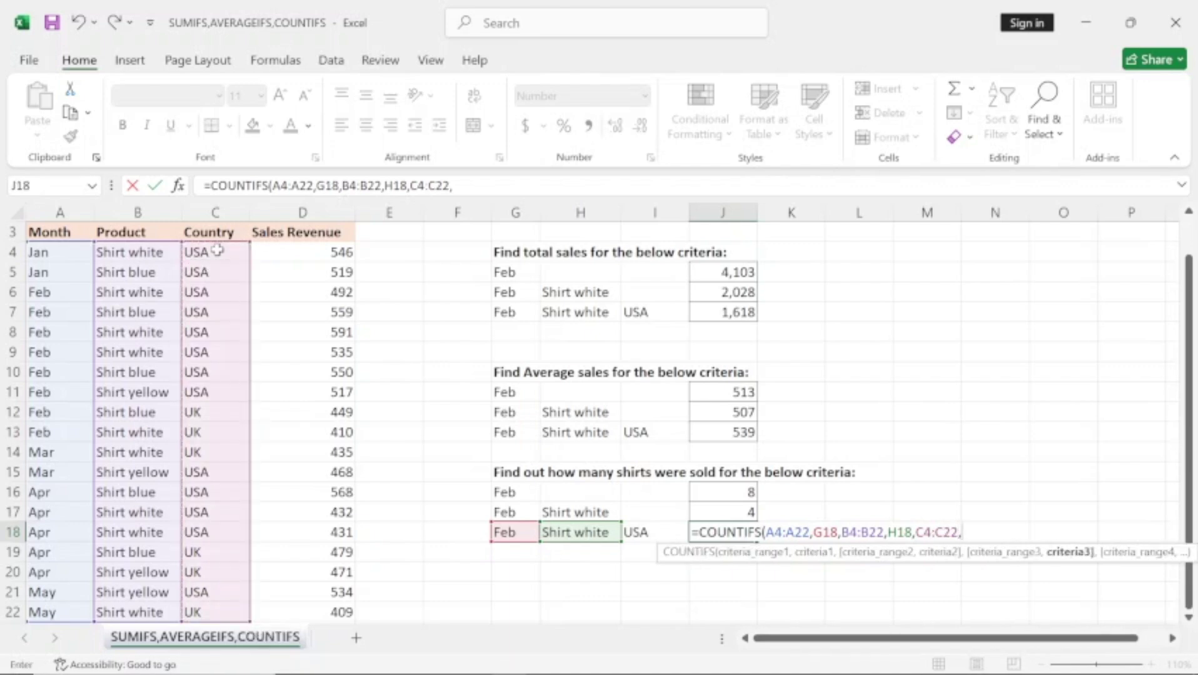
left_click(640, 529)
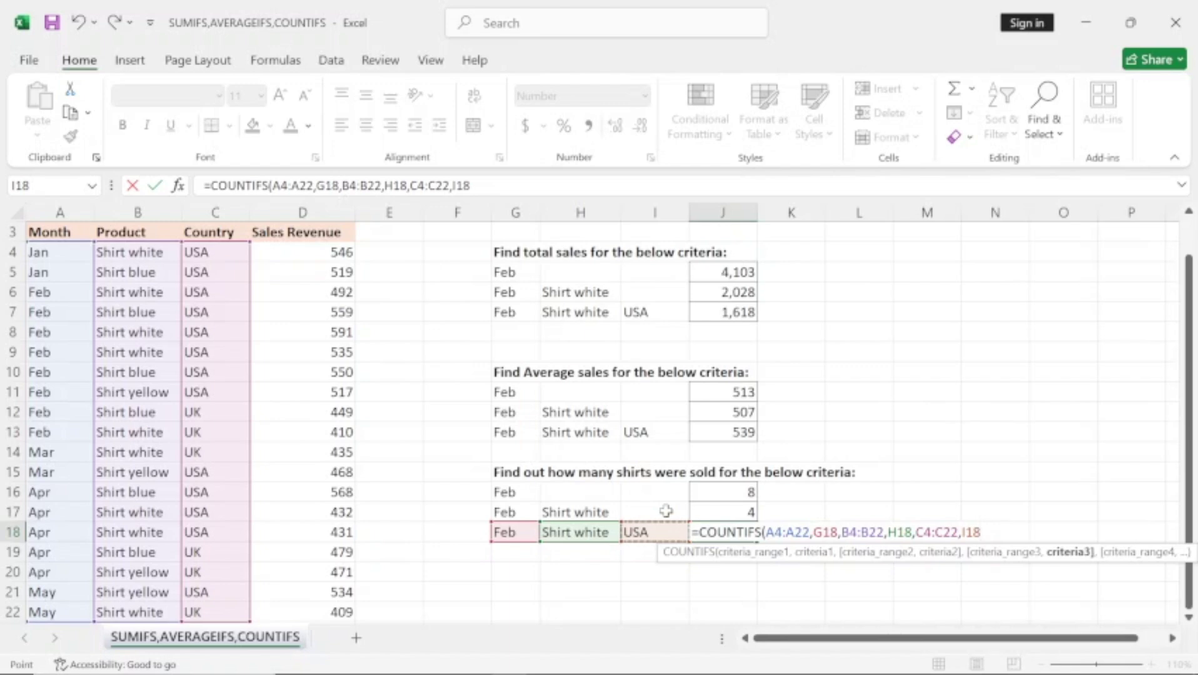
key("Return")
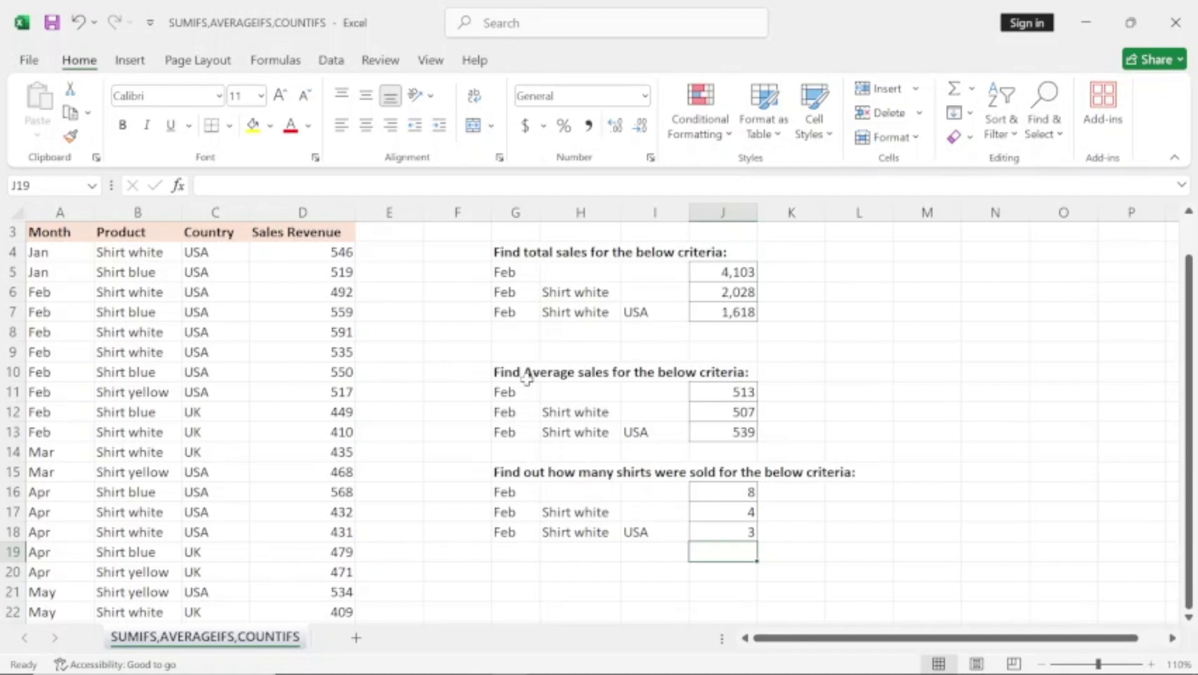
scroll(527, 378, "up", 1)
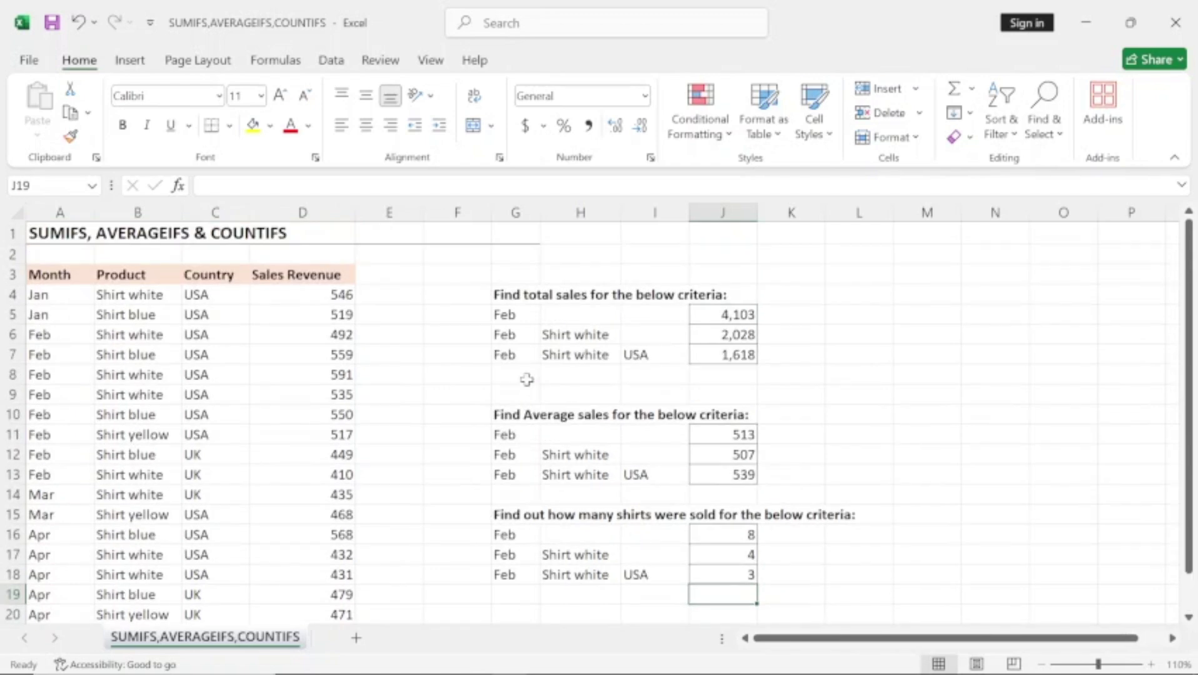